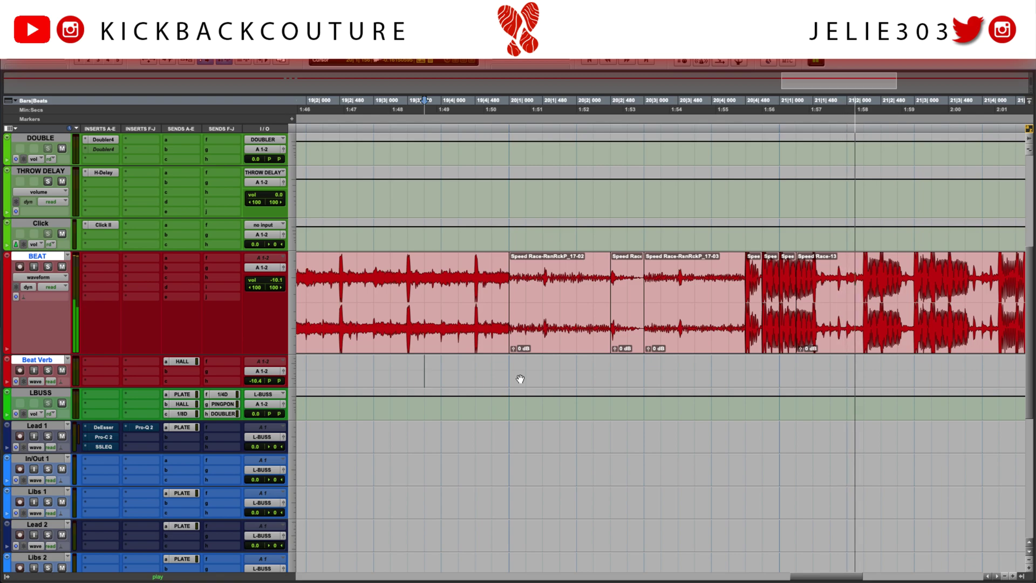
Play the BEAT track from bar 3 to listen for places to chop the arrangement.
scroll(543, 377, right, 2)
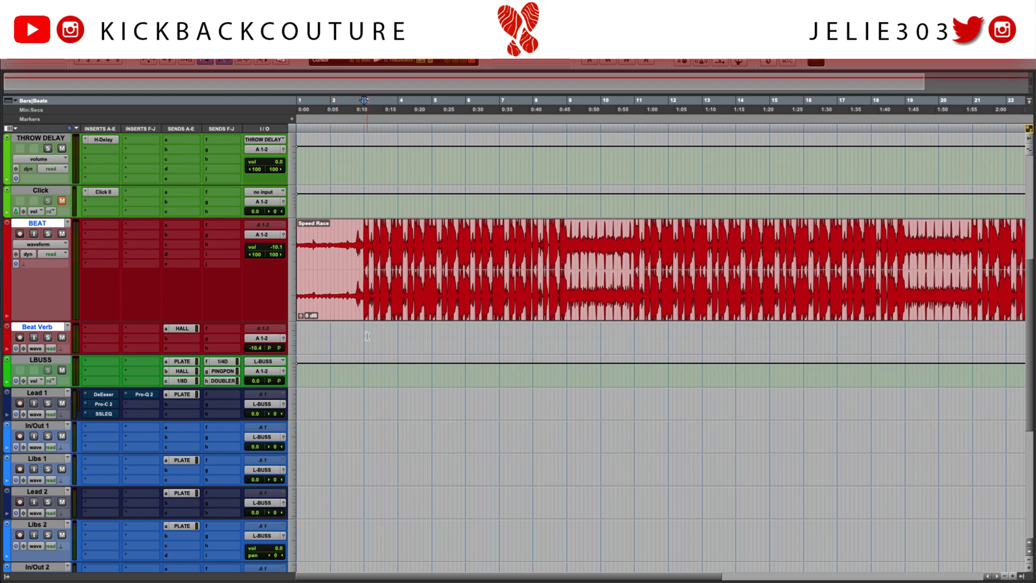
key(space)
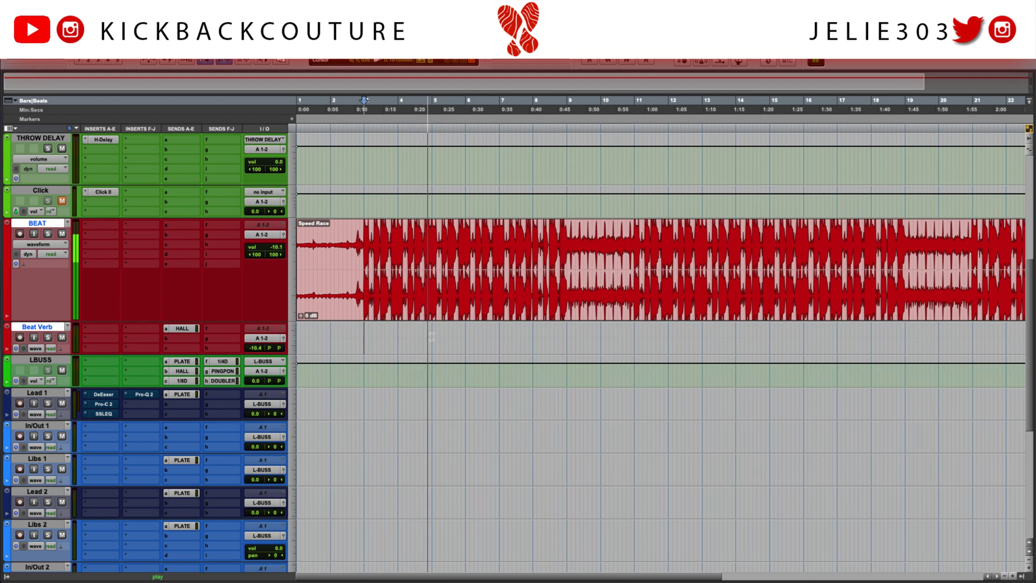
key(t)
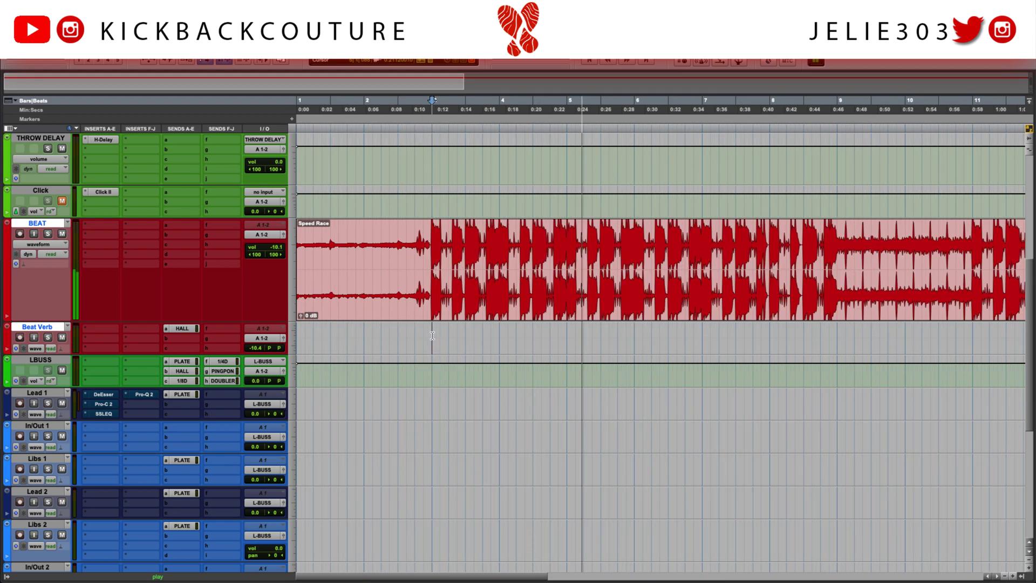
scroll(426, 343, right, 4)
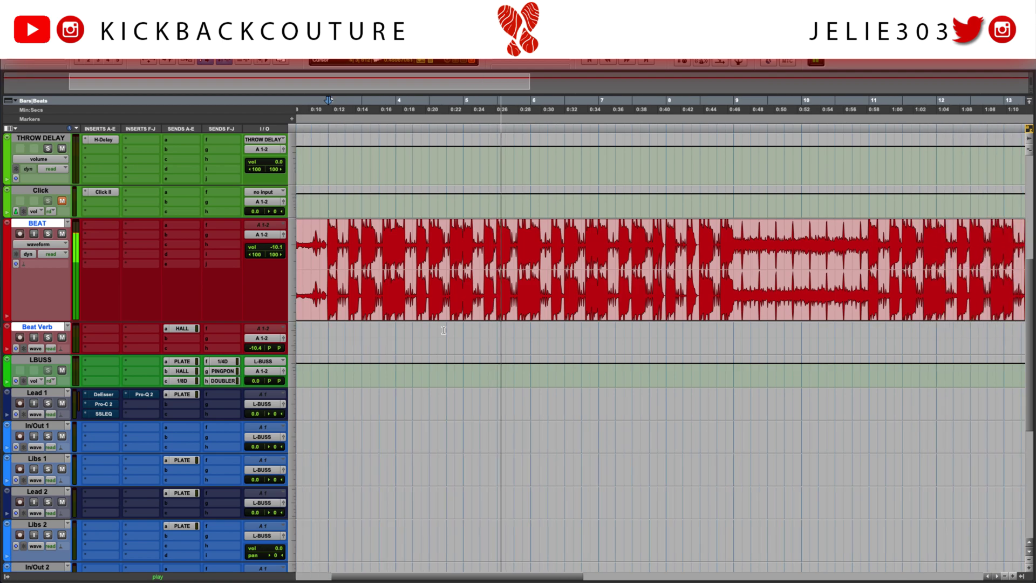
scroll(411, 351, left, 1)
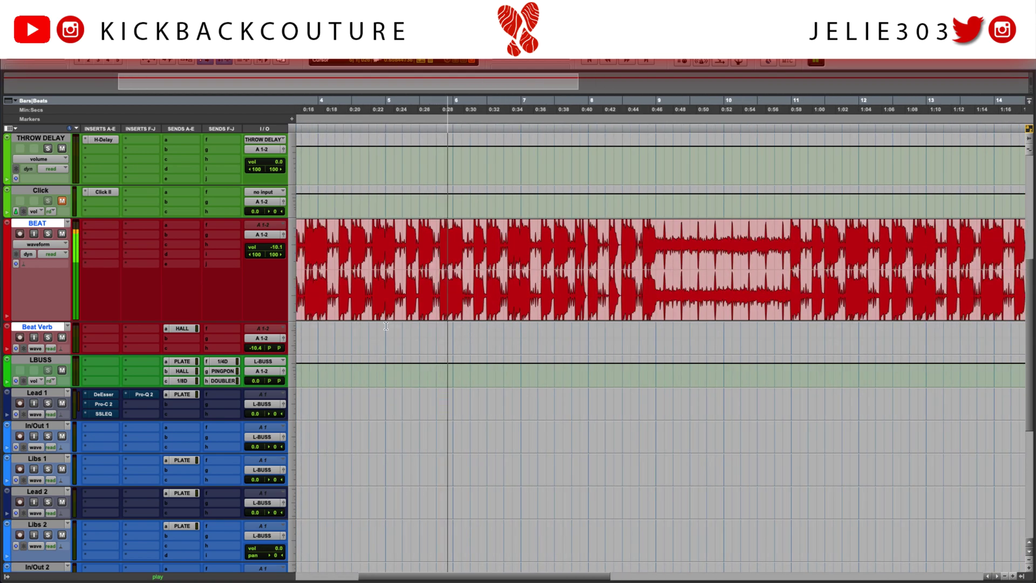
Try separating the BEAT clip at bar 6 beat 3, and undo the split.
click(486, 317)
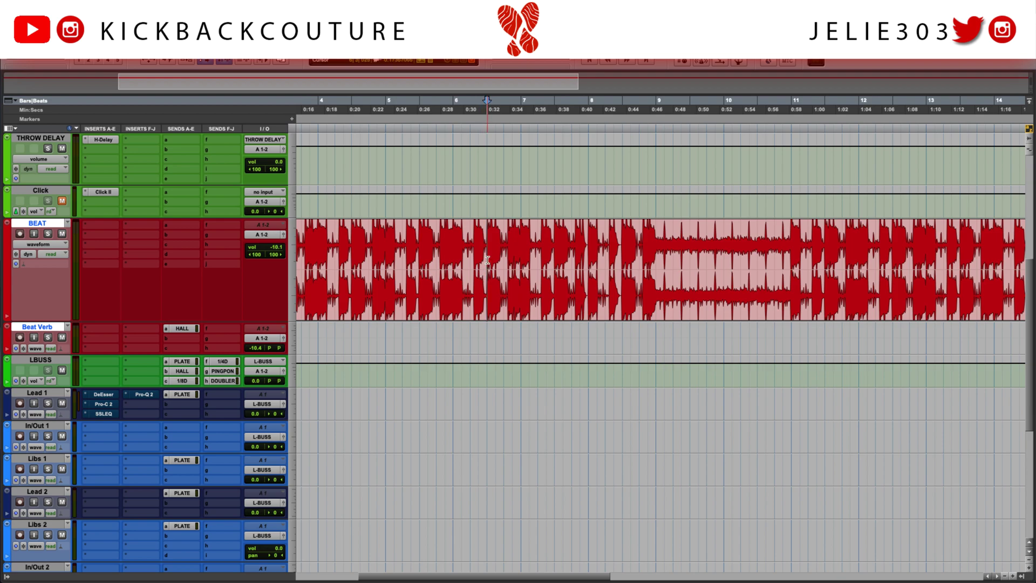
key(t)
key(t)
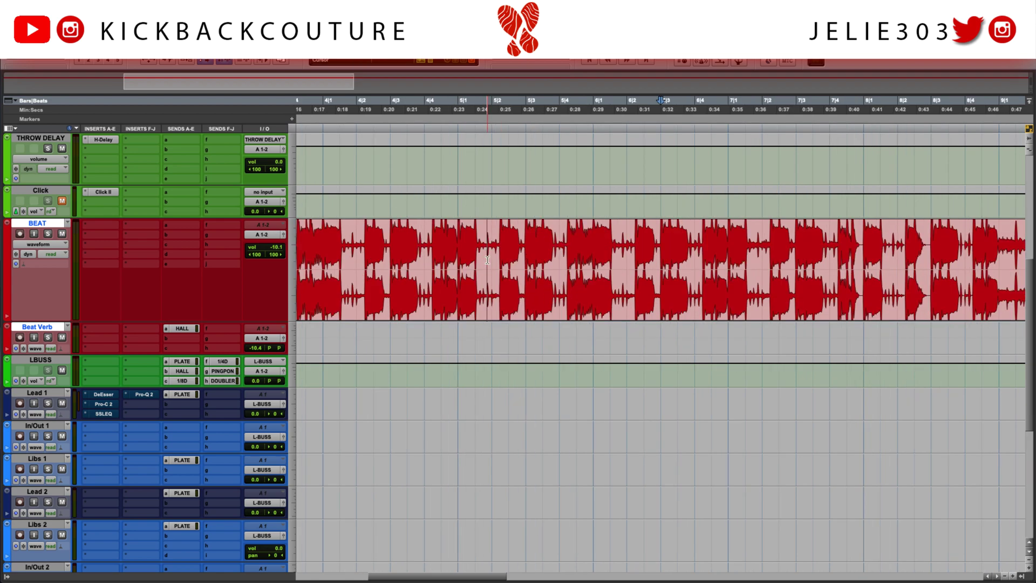
key(super+e)
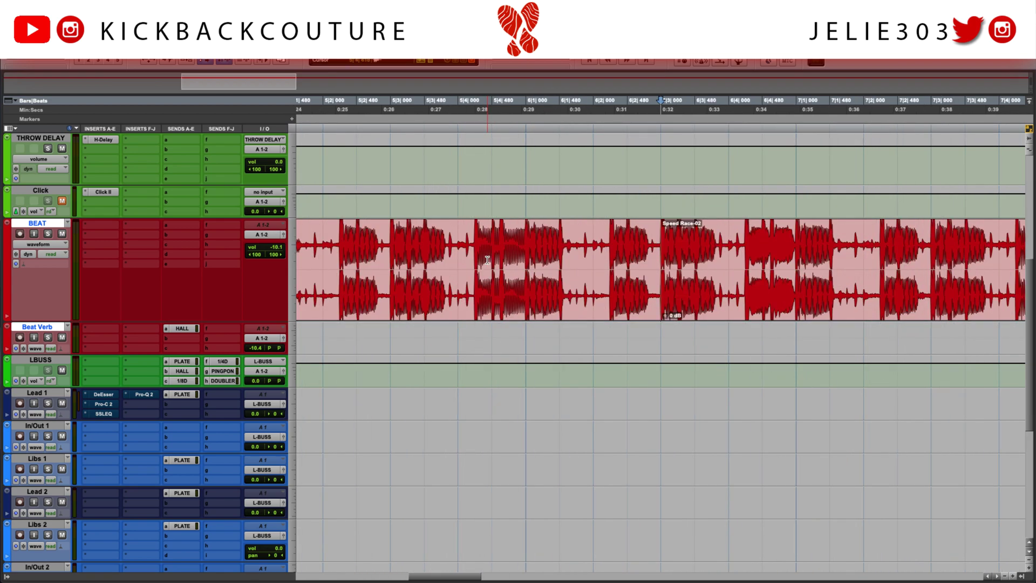
key(super+z)
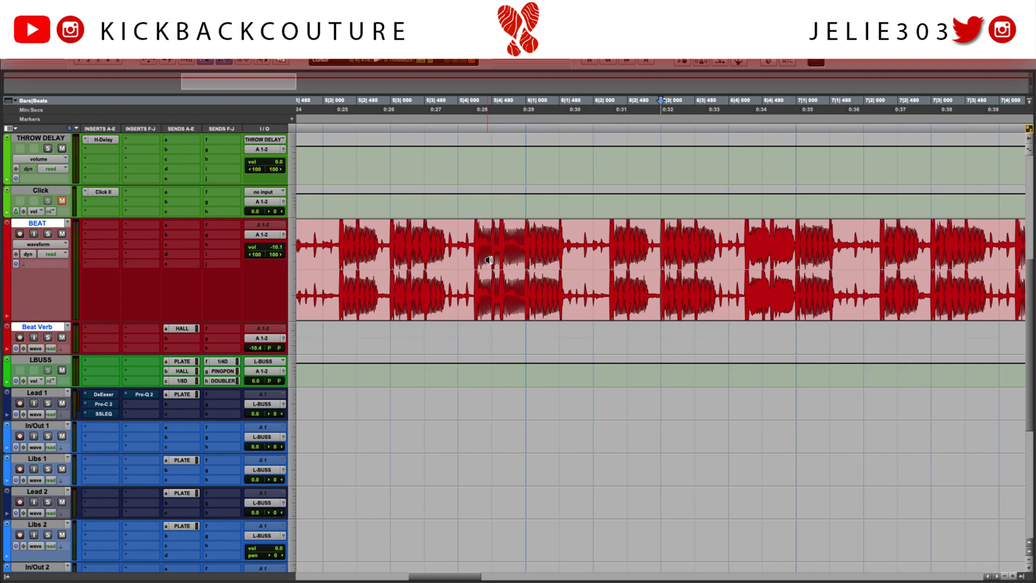
Separate the BEAT clip at bar 6 beat 3 and play the enlarged track from that point.
key(r)
key(e)
click(661, 200)
key(space)
key(space)
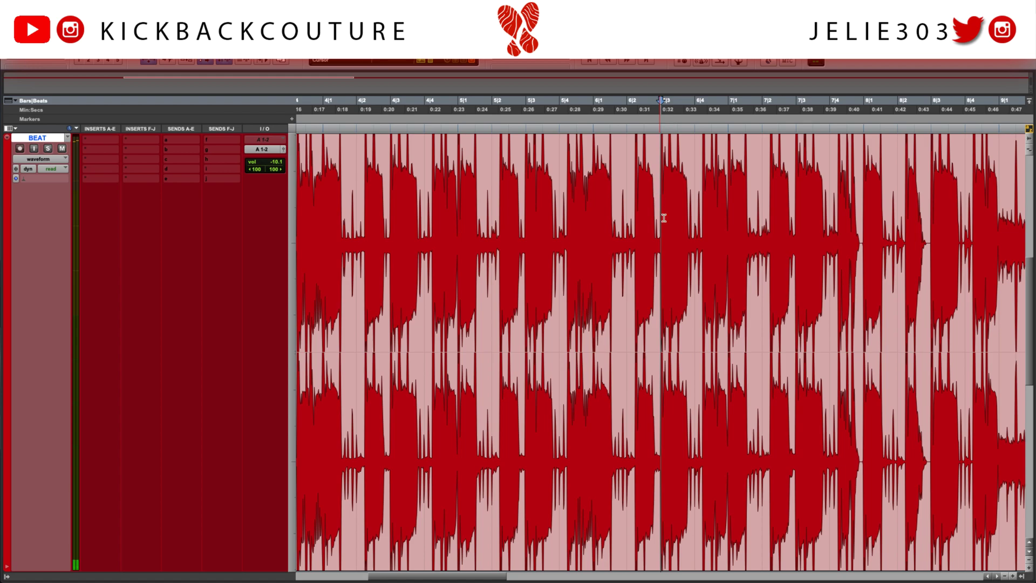
key(space)
scroll(668, 269, right, 3)
scroll(652, 309, down, 8)
scroll(621, 334, right, 3)
scroll(583, 350, left, 4)
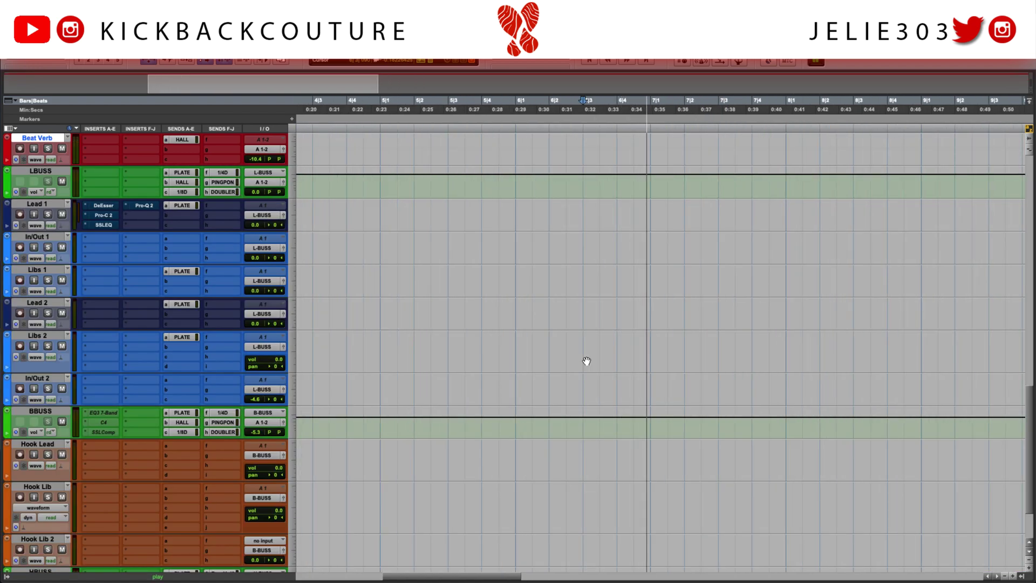
key(ctrl+e)
scroll(583, 318, down, 3)
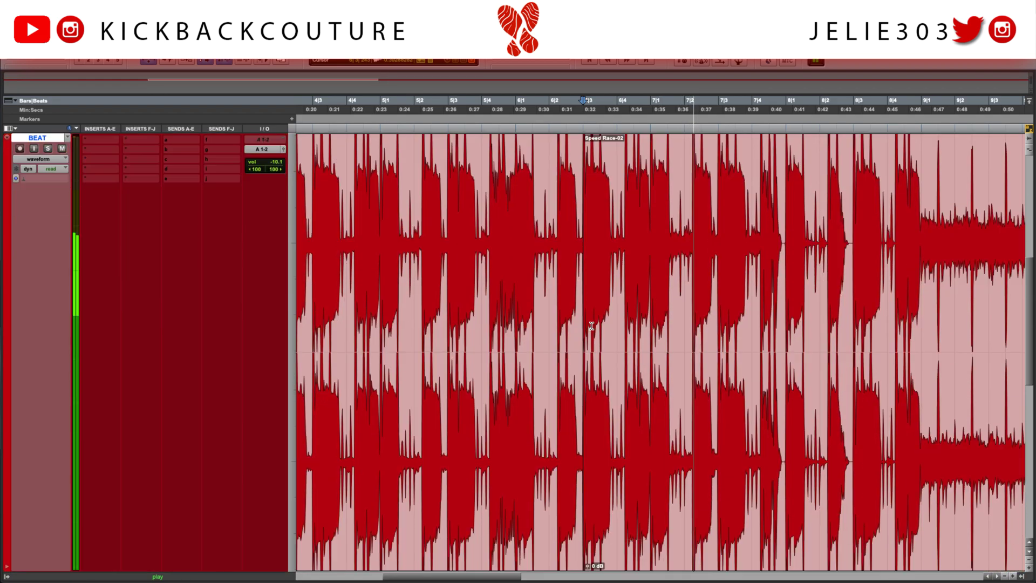
Replay the enlarged BEAT track from bar 6 beat 3 and restore its normal track height.
key(space)
key(space)
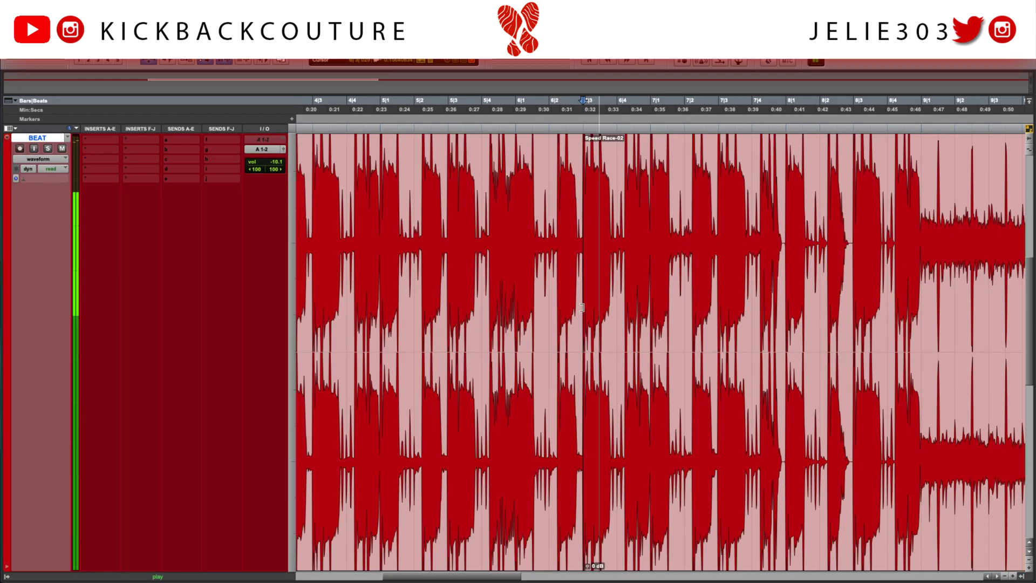
key(ctrl+e)
key(ctrl+e)
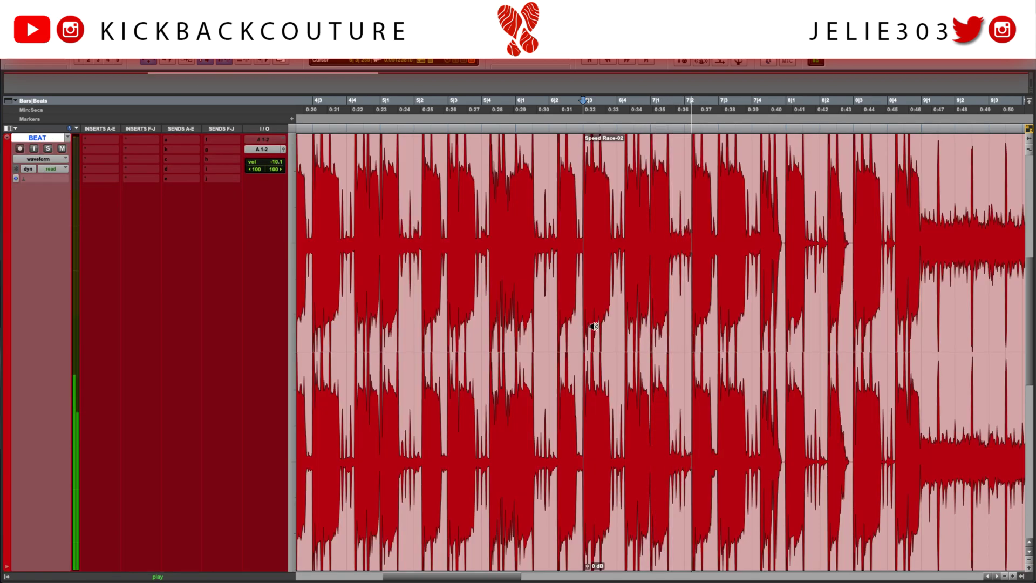
key(ctrl+e)
key(space)
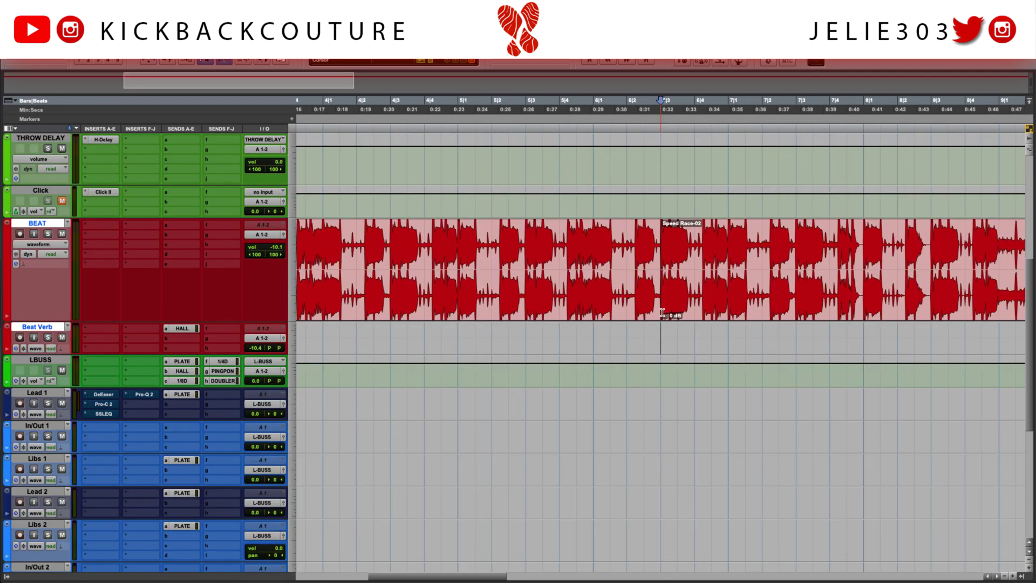
Select the BEAT clip that starts at bar 6 beat 3 and play the track from there.
mouse_move(664, 269)
mouse_down()
mouse_move(658, 260)
mouse_move(661, 278)
mouse_up()
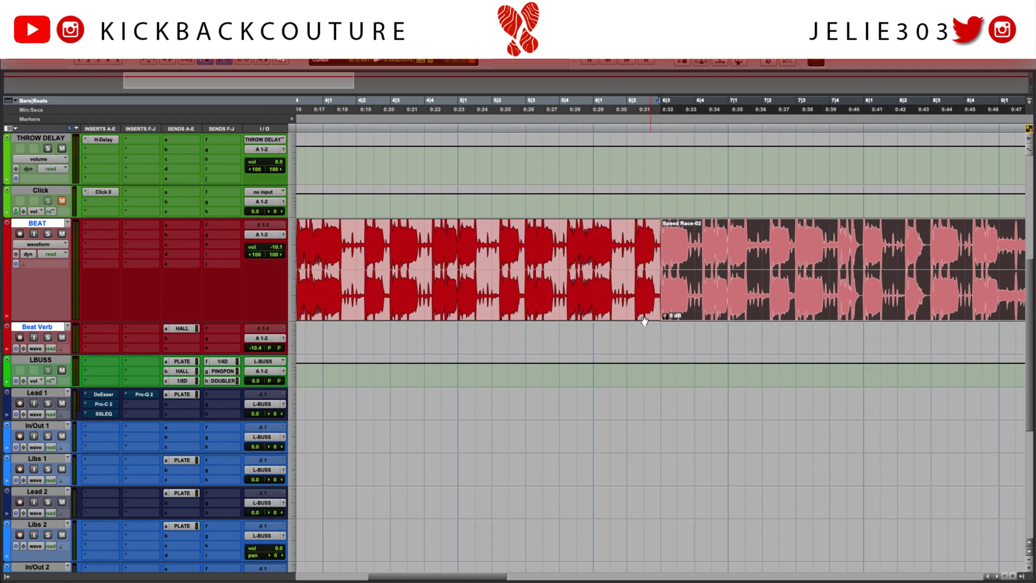
click(654, 343)
scroll(664, 338, right, 5)
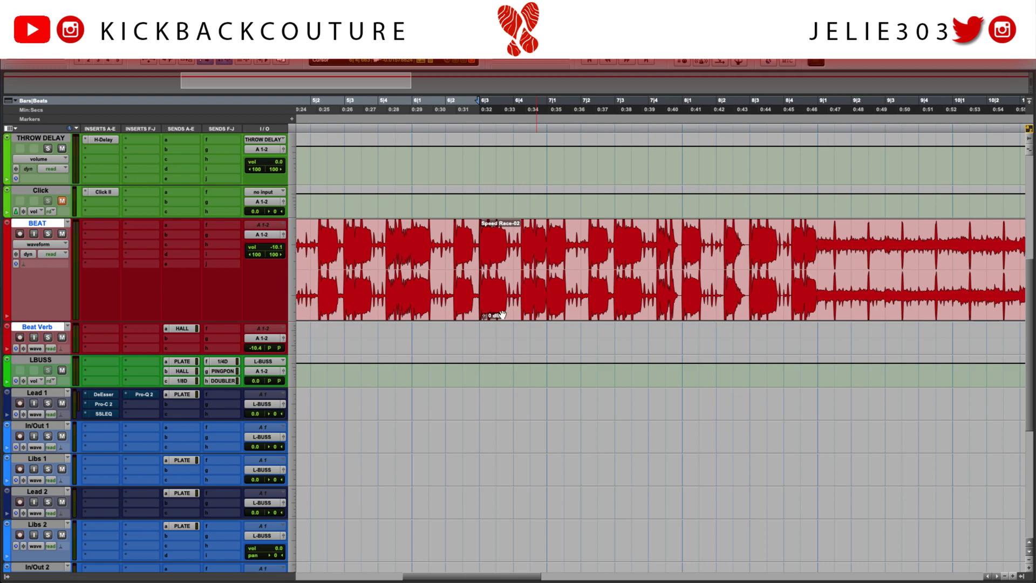
key(space)
click(480, 334)
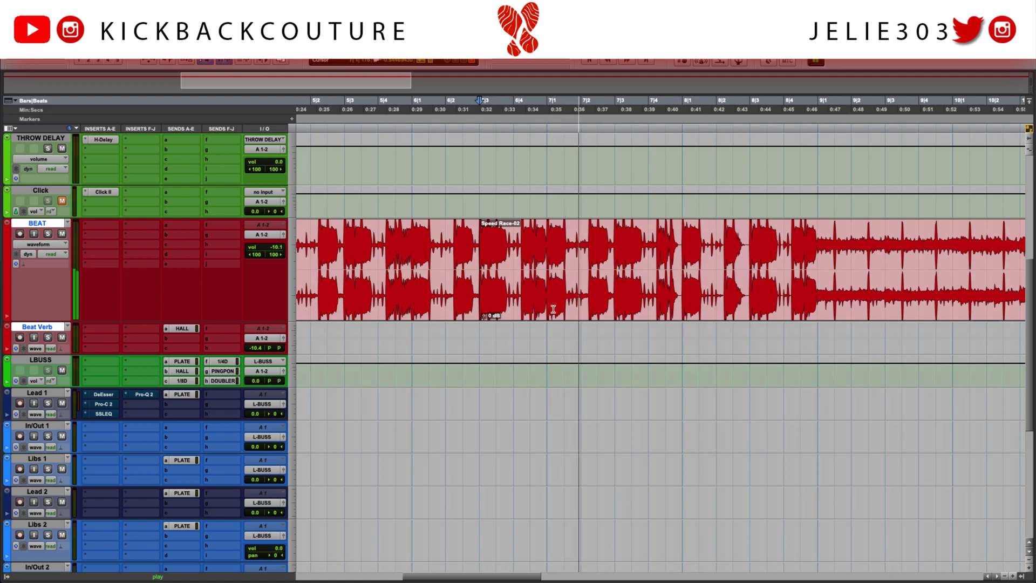
scroll(552, 299, right, 2)
scroll(557, 339, left, 2)
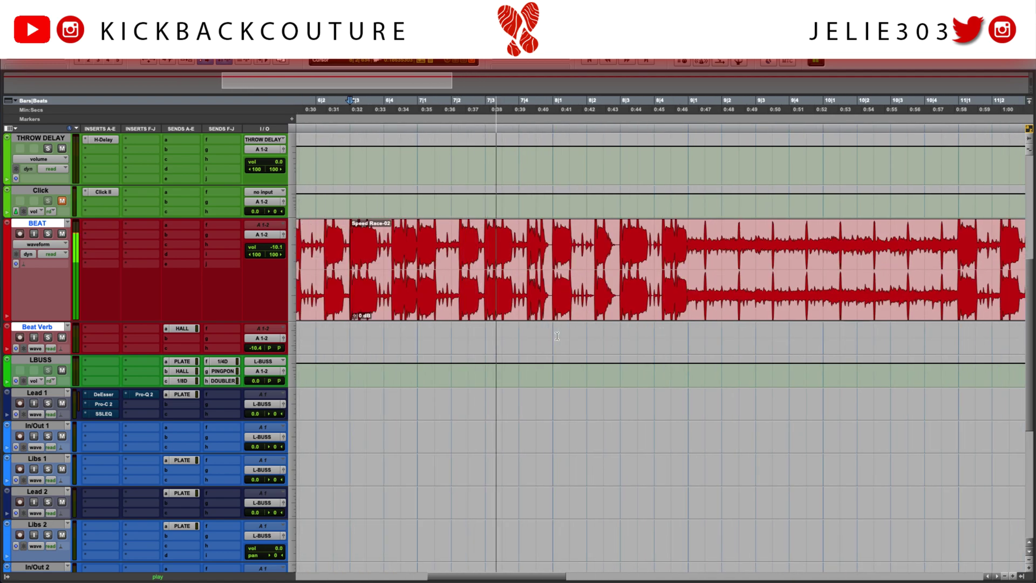
key(space)
Remove the split at bar 6 beat 3 and play the rejoined BEAT clip from that point.
key(ctrl+Tab)
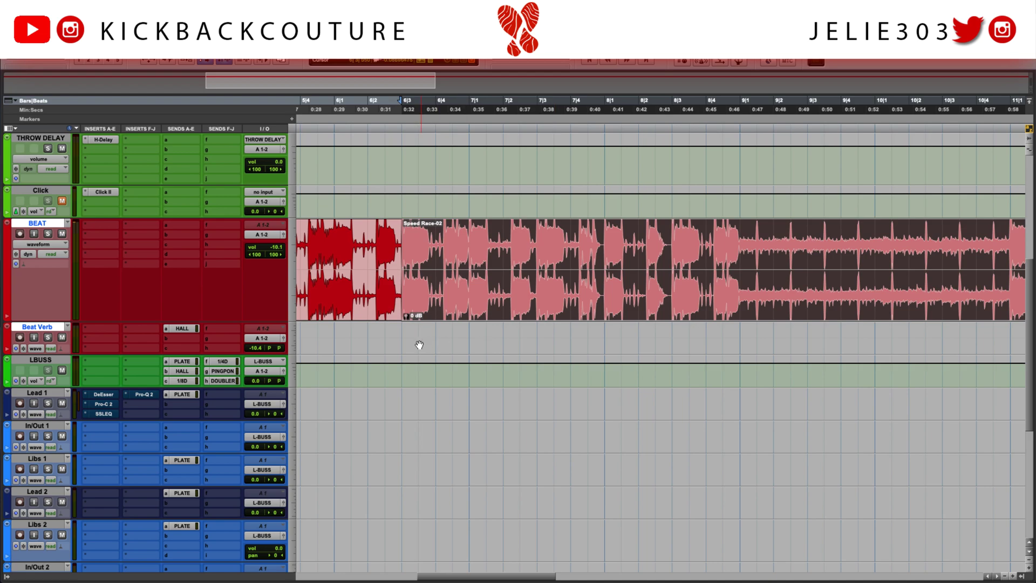
click(401, 328)
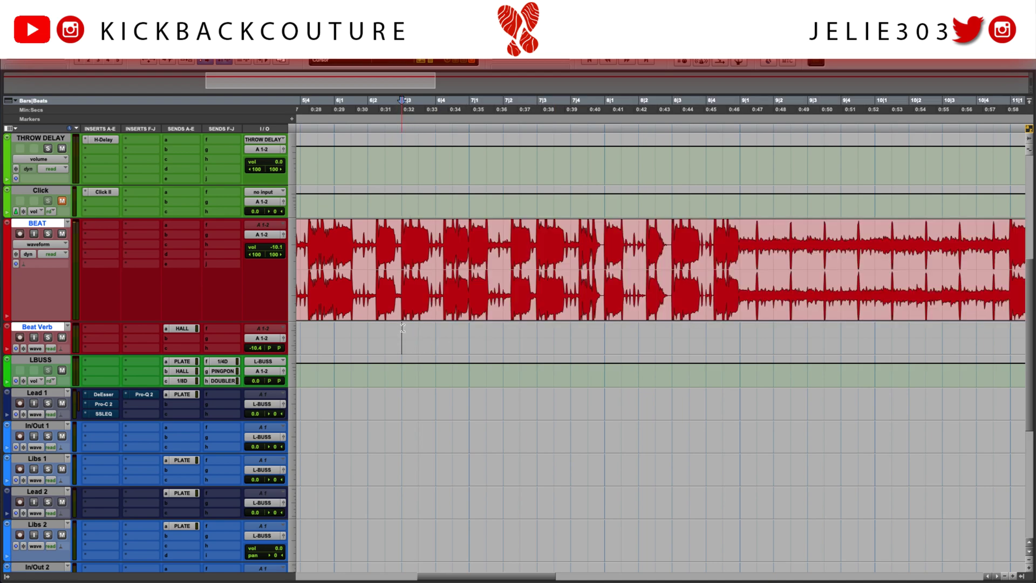
key(space)
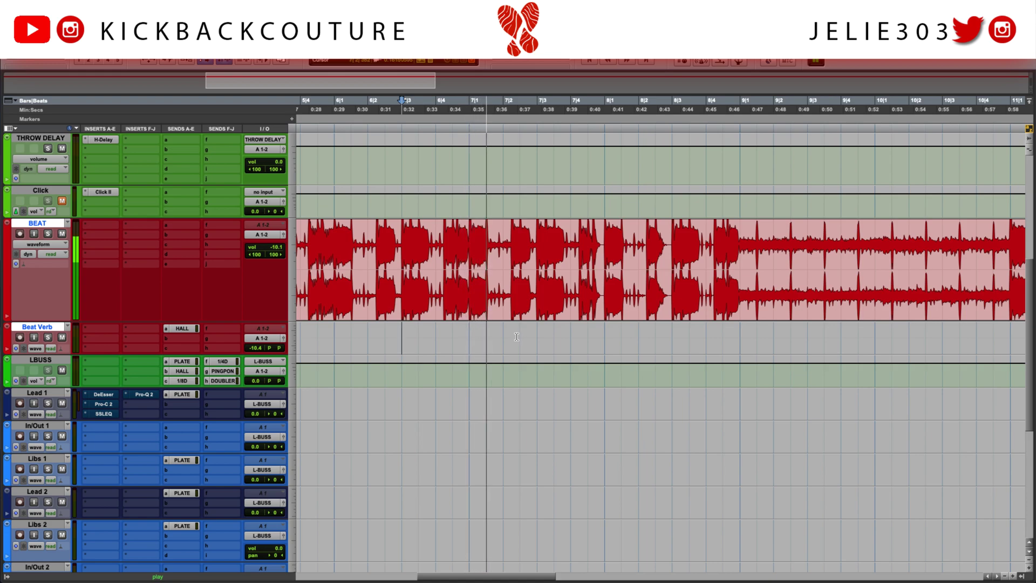
Play the BEAT track from bar 7 beat 3 and choose a note value for the grid.
click(538, 335)
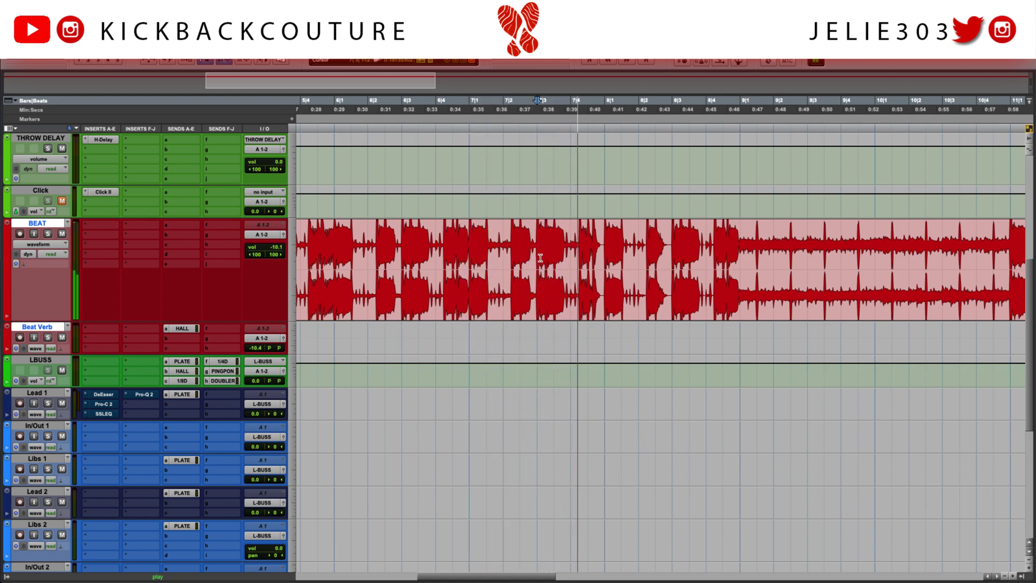
key(space)
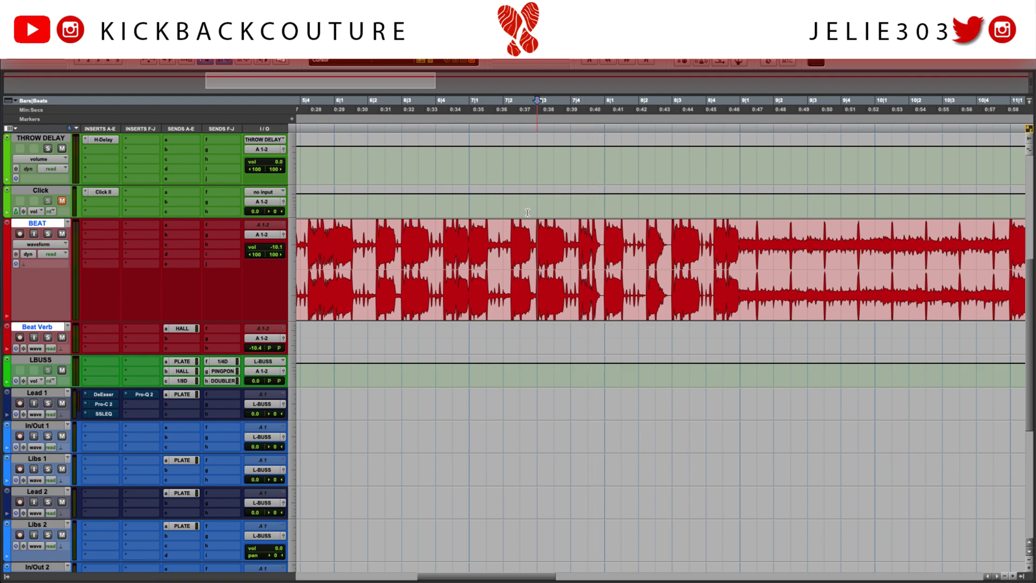
click(518, 57)
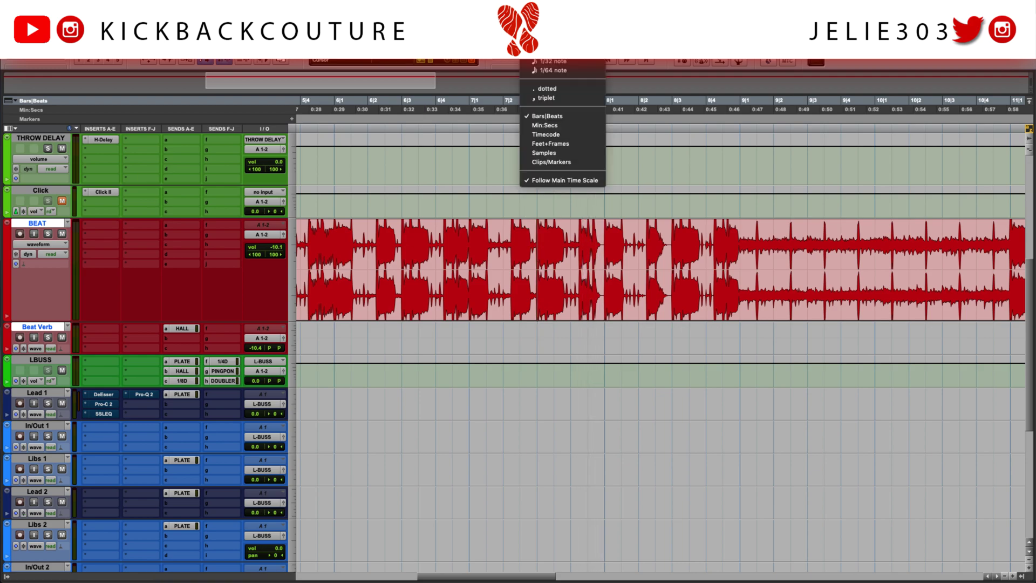
click(564, 52)
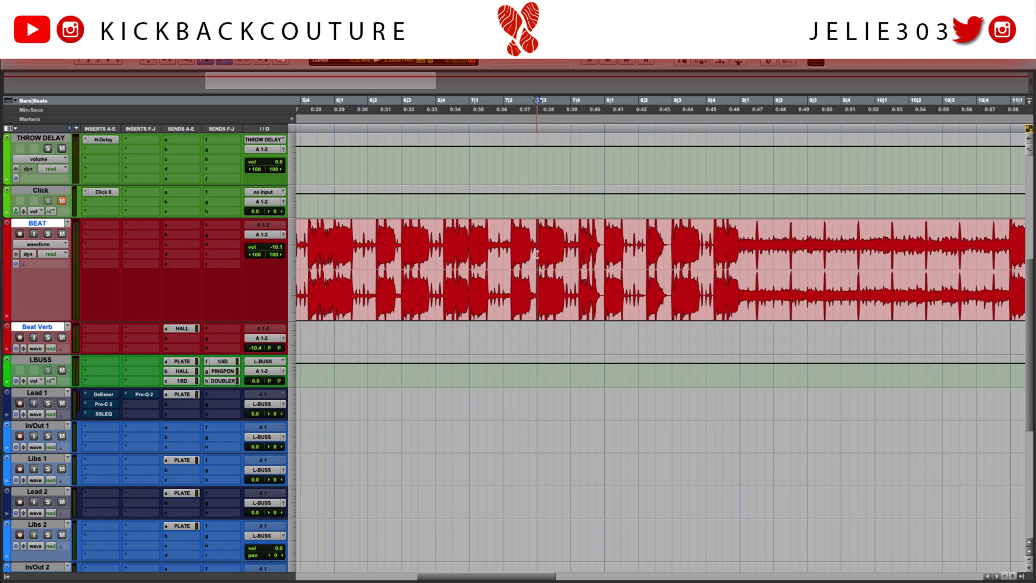
Separate the BEAT clip at bar 7 beat 3 and bar 8, and trim the piece between to one sixteenth note.
key(b)
click(603, 258)
key(super+e)
drag(600, 255, 544, 262)
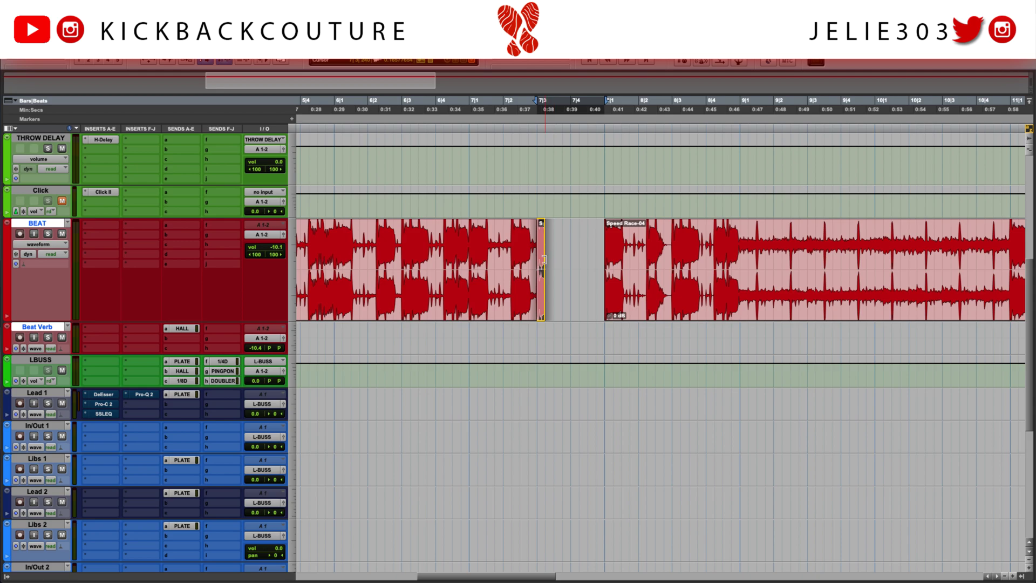
click(536, 334)
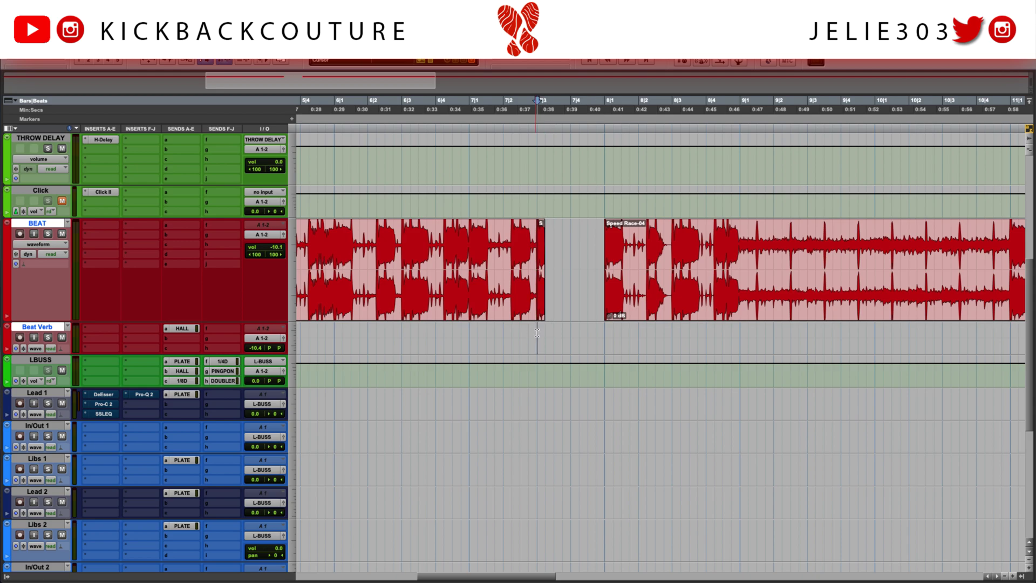
key(space)
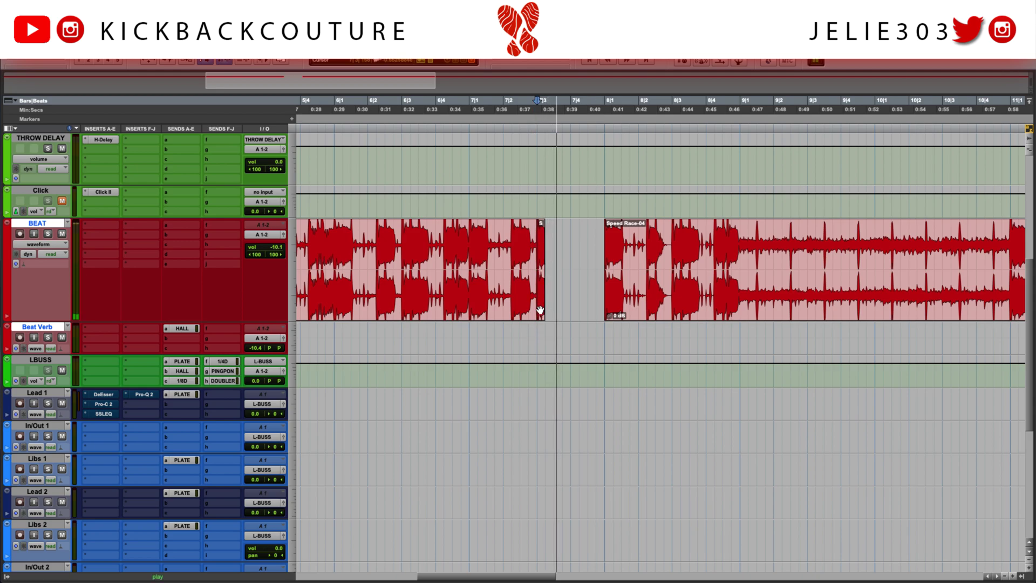
Repeat the sixteenth-note piece every half beat from bar 7 beat 3 up to bar 8, and play the stutter.
click(540, 310)
drag(561, 309, 593, 314)
key(minus)
click(529, 334)
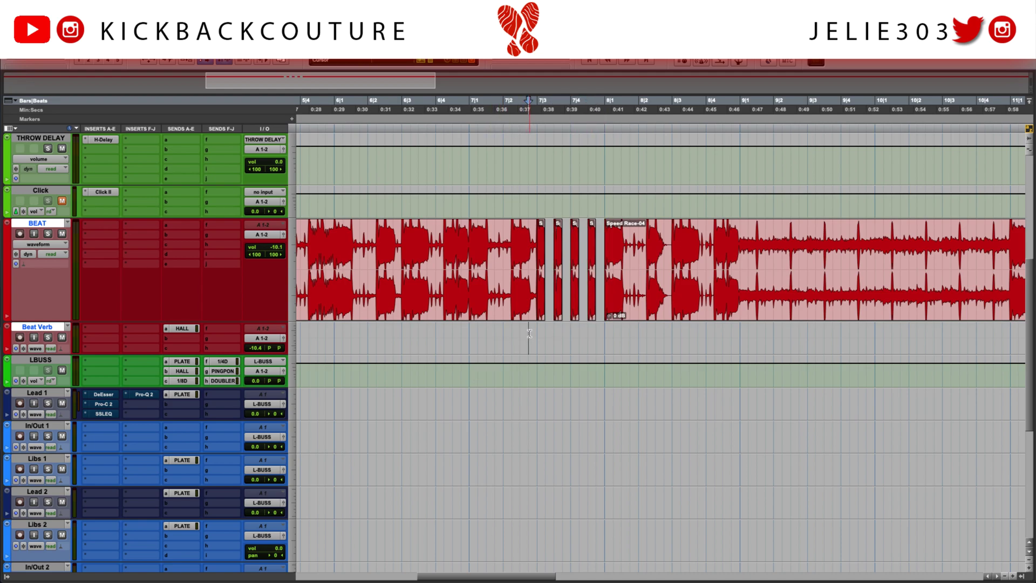
key(space)
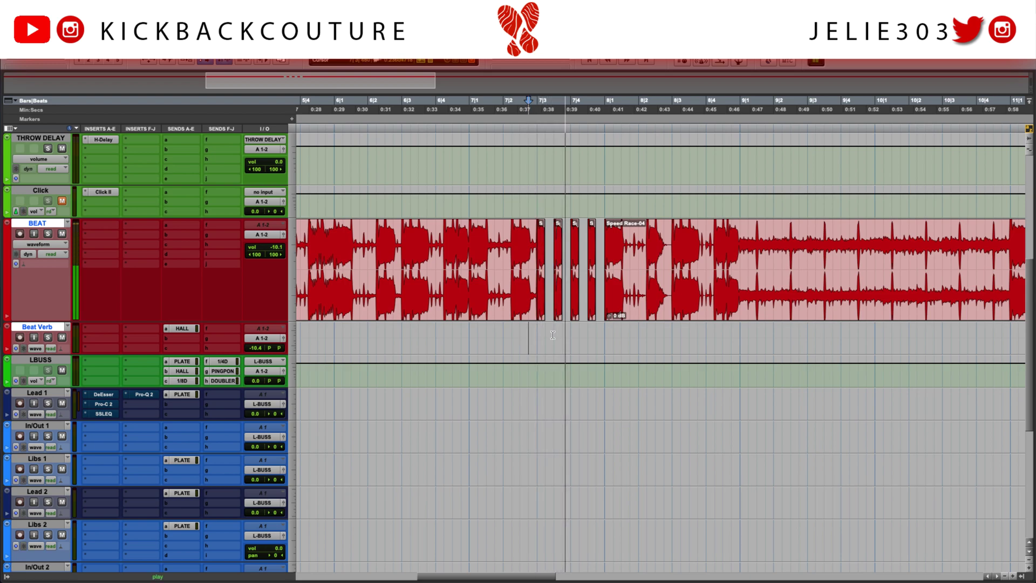
Duplicate the last stutter piece into the gap before bar 8 and place the edit cursor at bar 7 beat 3.
click(591, 309)
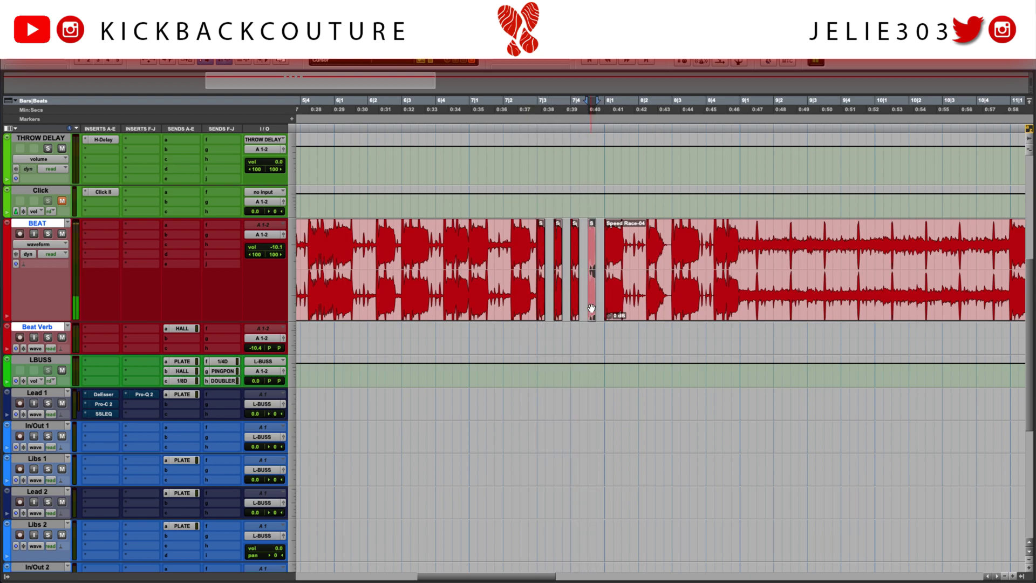
key(ctrl+d)
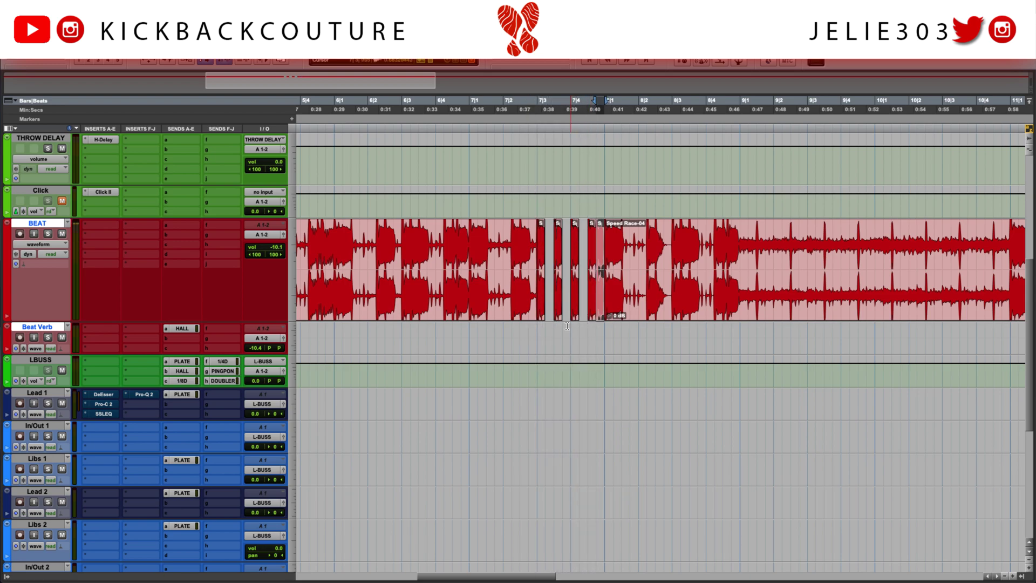
click(536, 330)
key(t)
key(t)
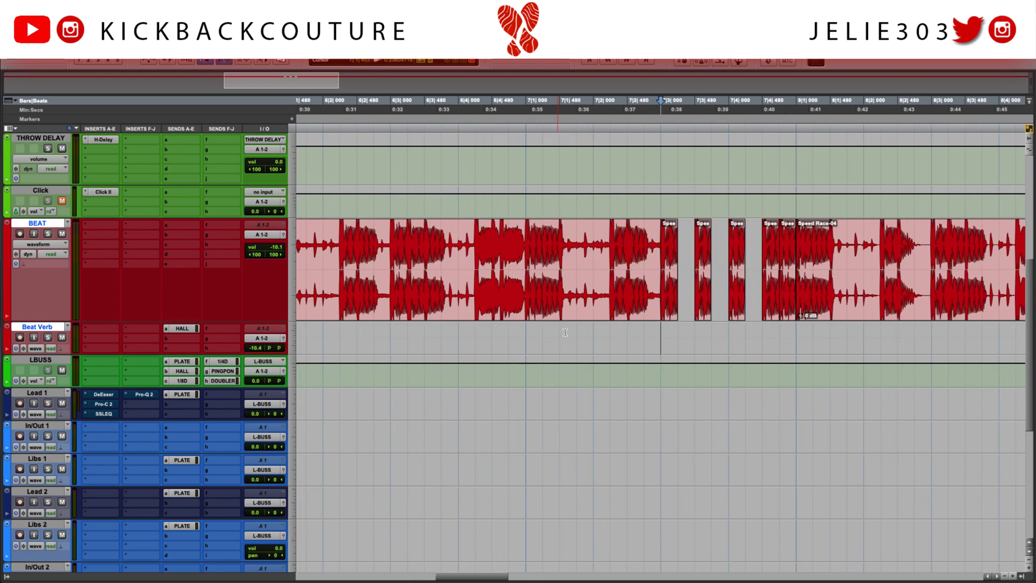
scroll(567, 332, right, 3)
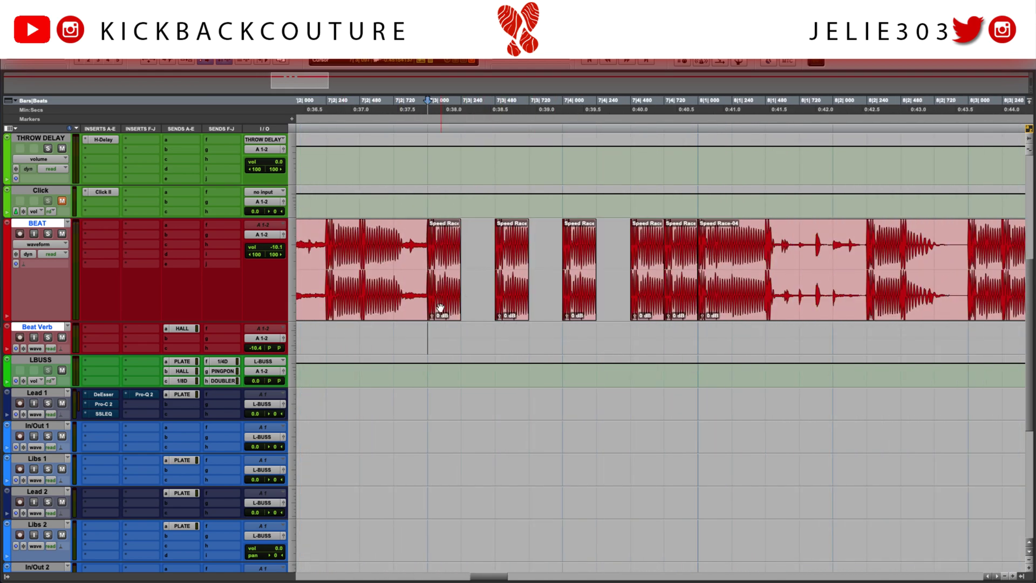
Select the stutter piece at bar 7 beat 3 and open the Reason Rack Plugin in AudioSuite for it.
click(444, 306)
scroll(415, 297, right, 2)
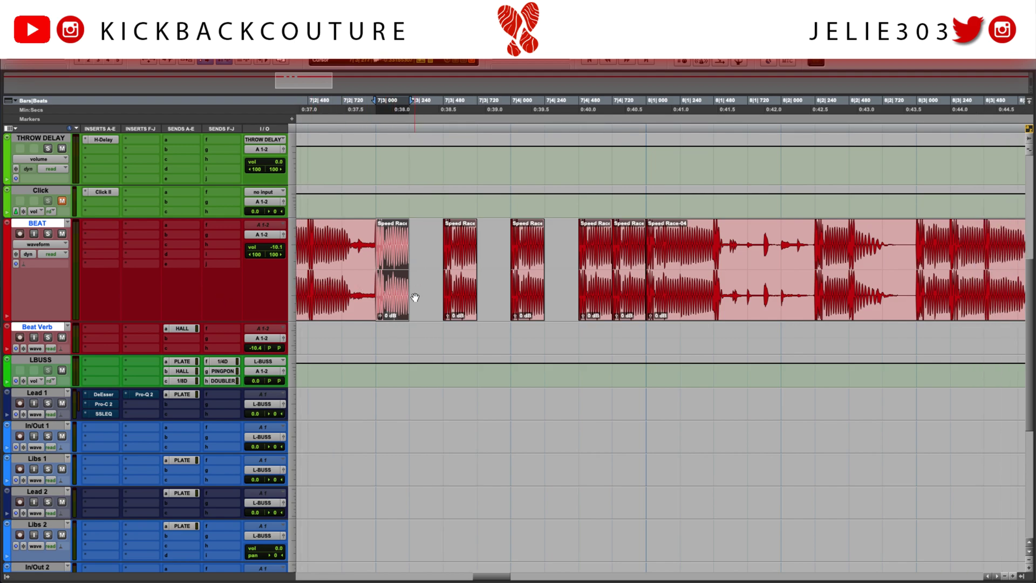
click(243, 6)
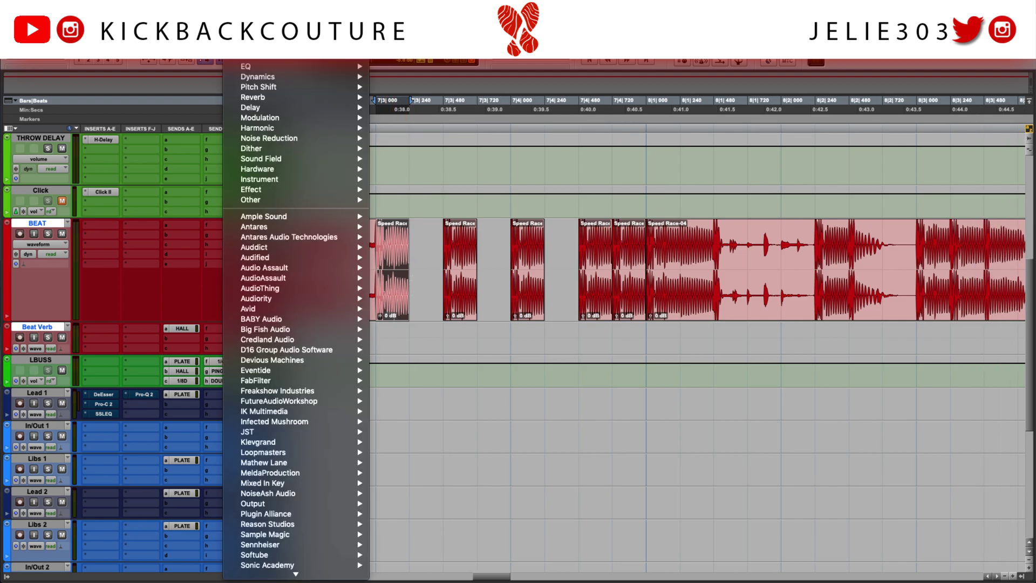
key(Escape)
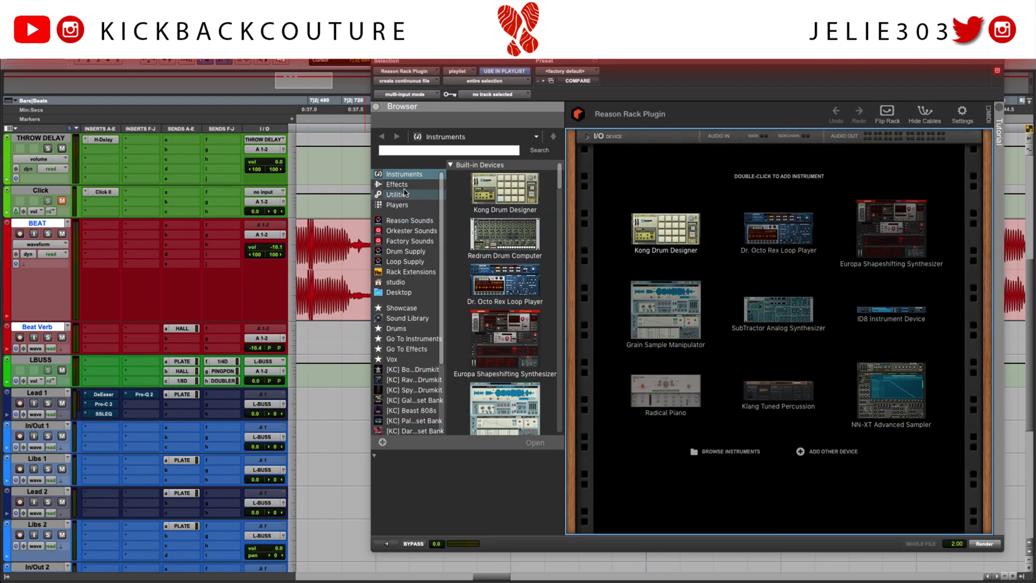
Browse the built-in effects and add the Audiomatic Retro Transformer to the empty rack.
click(402, 186)
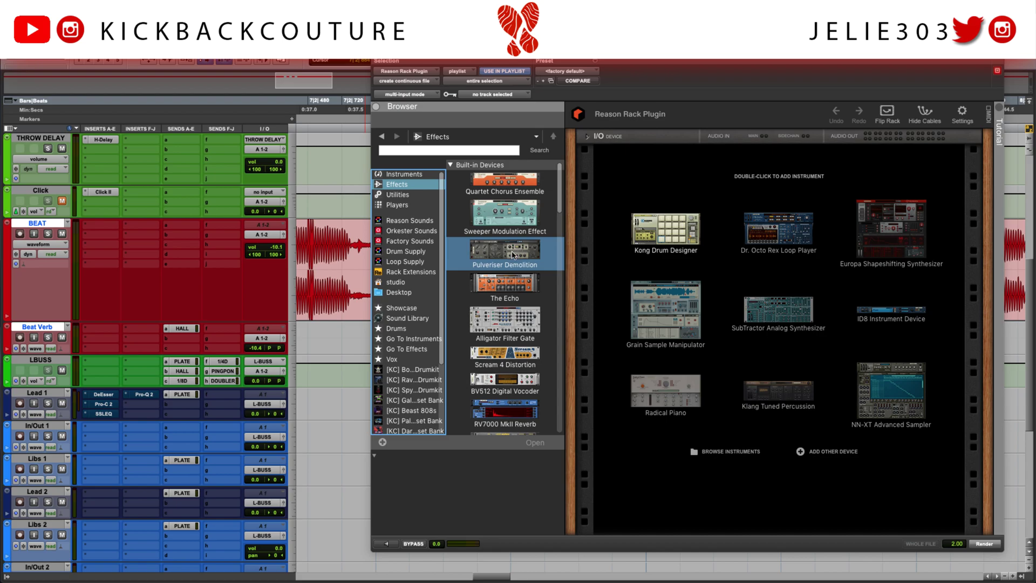
scroll(508, 302, down, 5)
scroll(505, 360, down, 10)
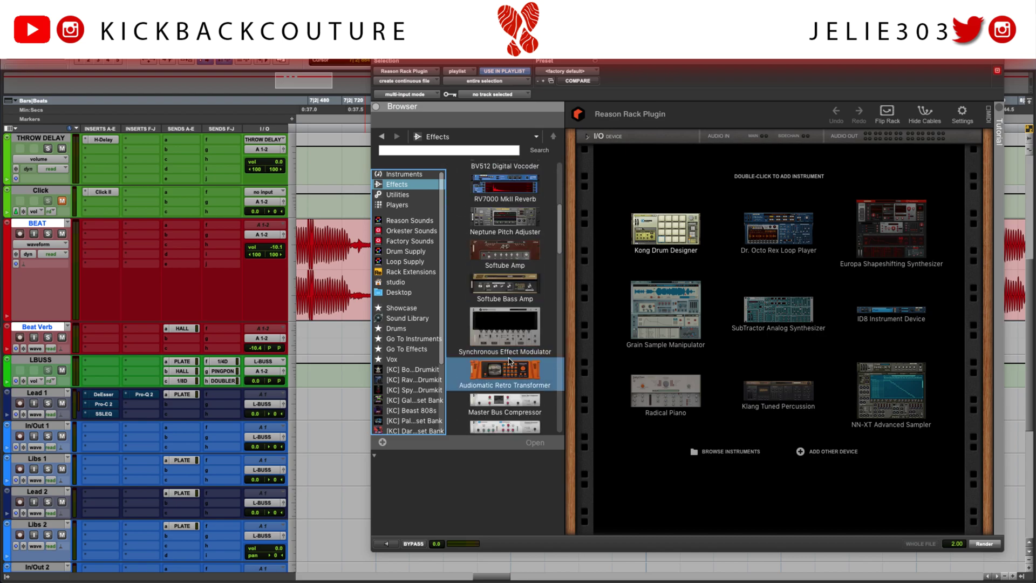
scroll(522, 326, up, 15)
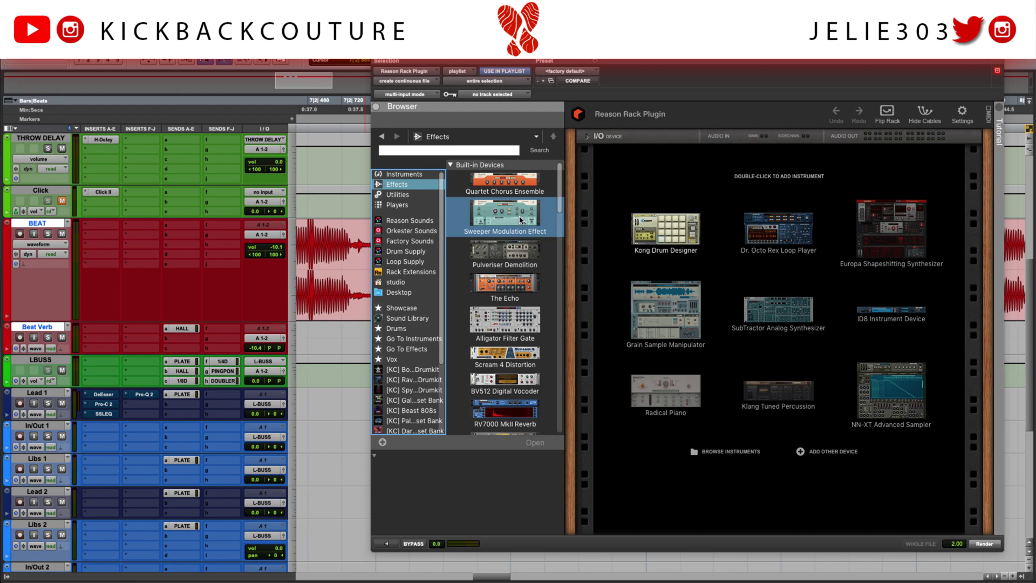
scroll(523, 275, down, 1)
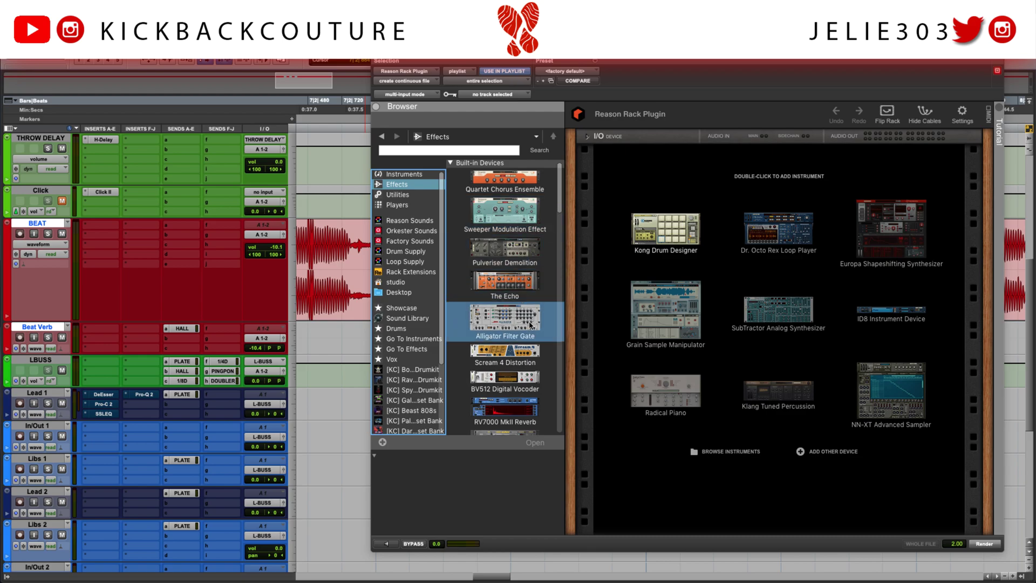
scroll(524, 321, down, 5)
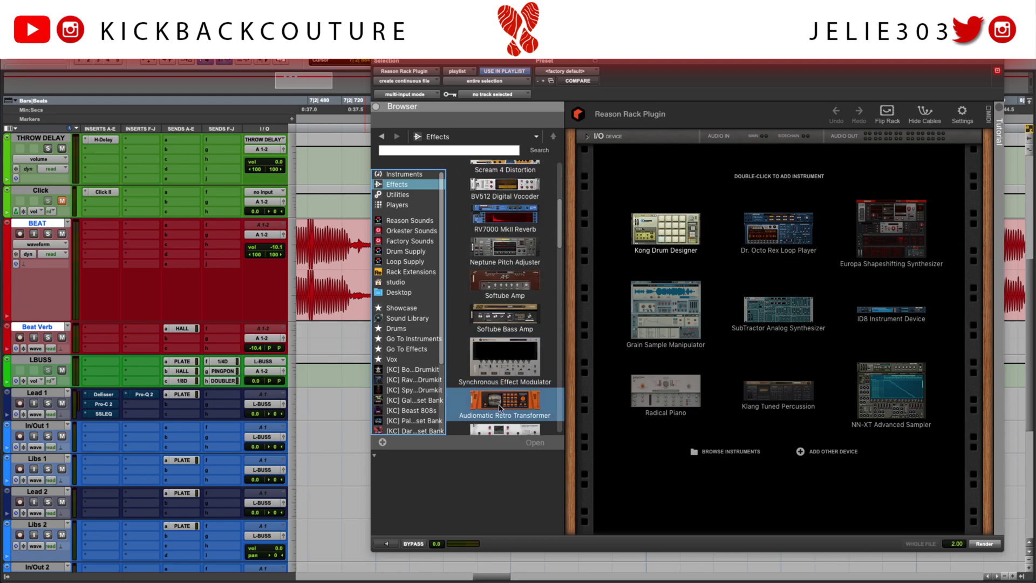
click(501, 409)
double_click(500, 409)
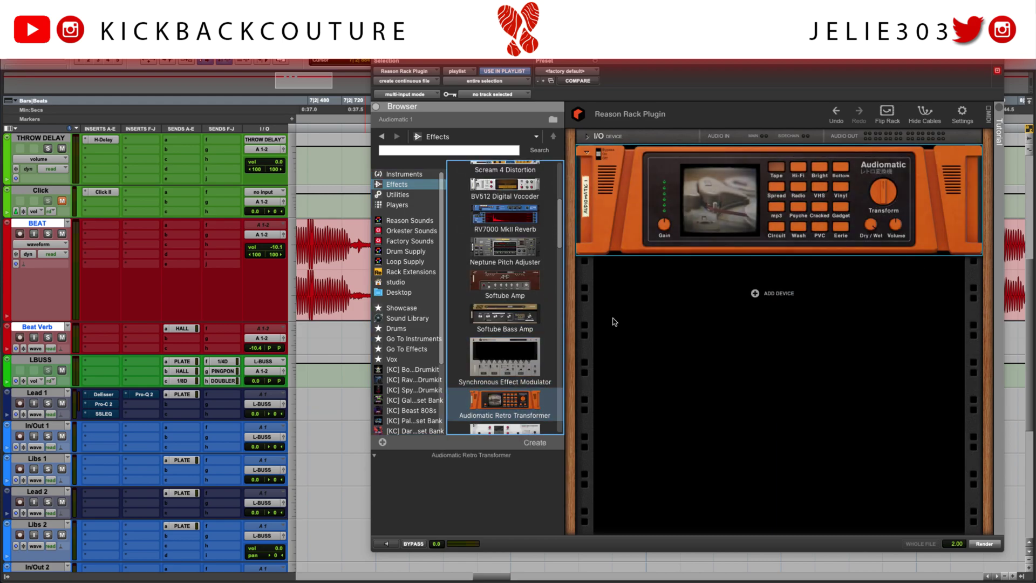
Add the MClass Stereo Imager to the rack below the Audiomatic.
scroll(524, 297, up, 5)
scroll(507, 294, down, 5)
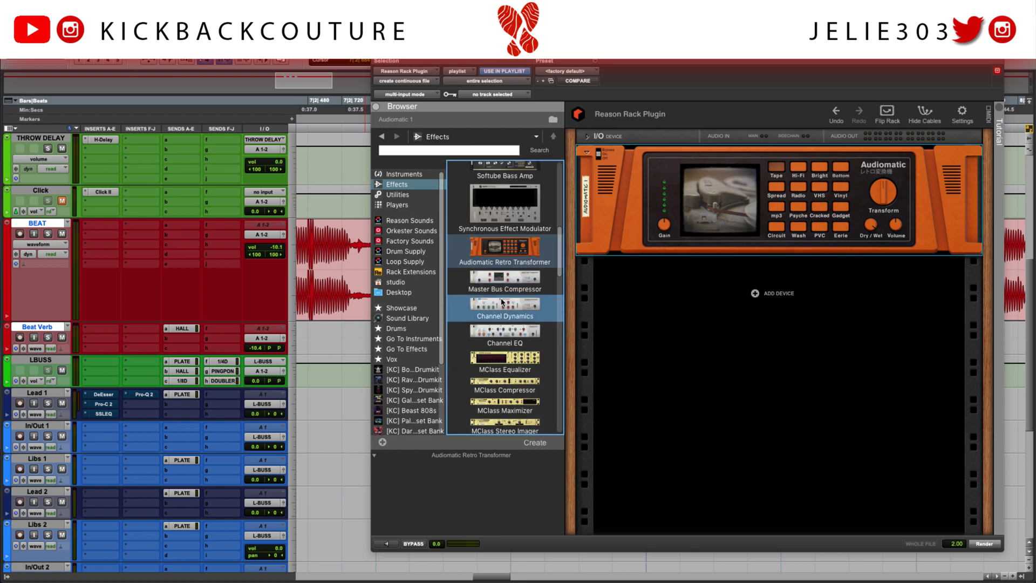
click(517, 414)
double_click(517, 415)
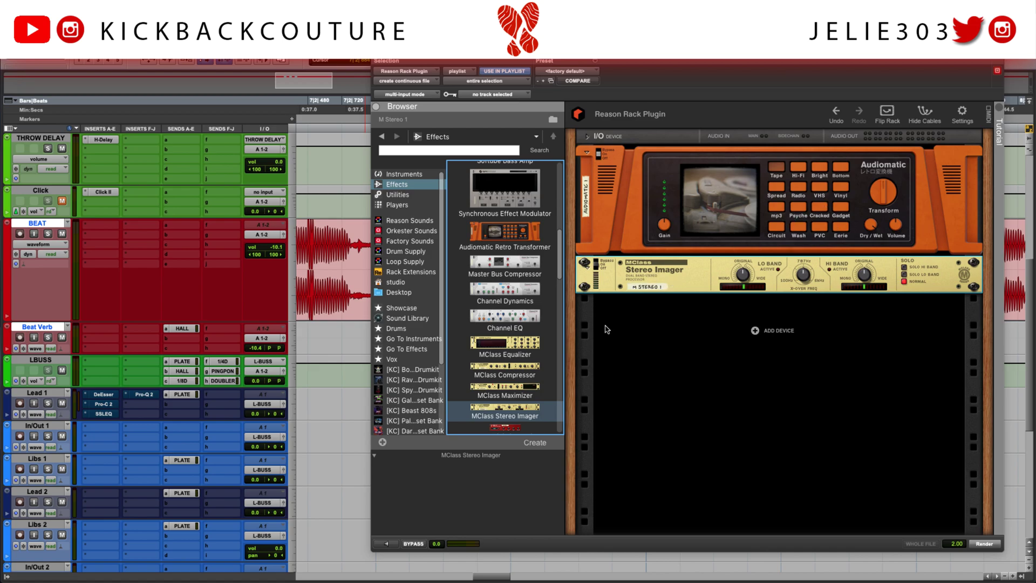
Choose the Audiomatic's Radio preset, start the preview and narrow the Stereo Imager's high width to about -64.
click(801, 189)
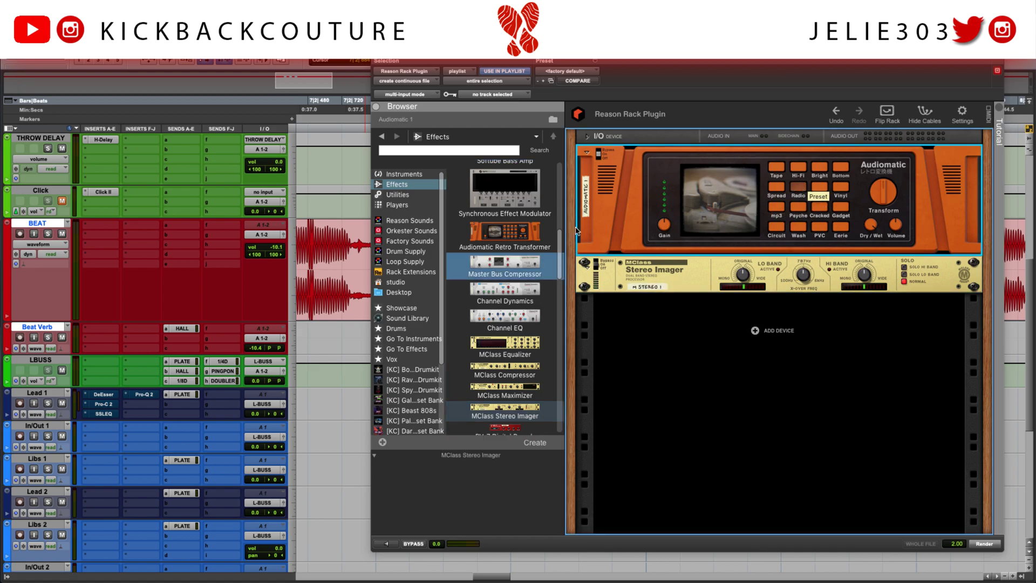
click(387, 544)
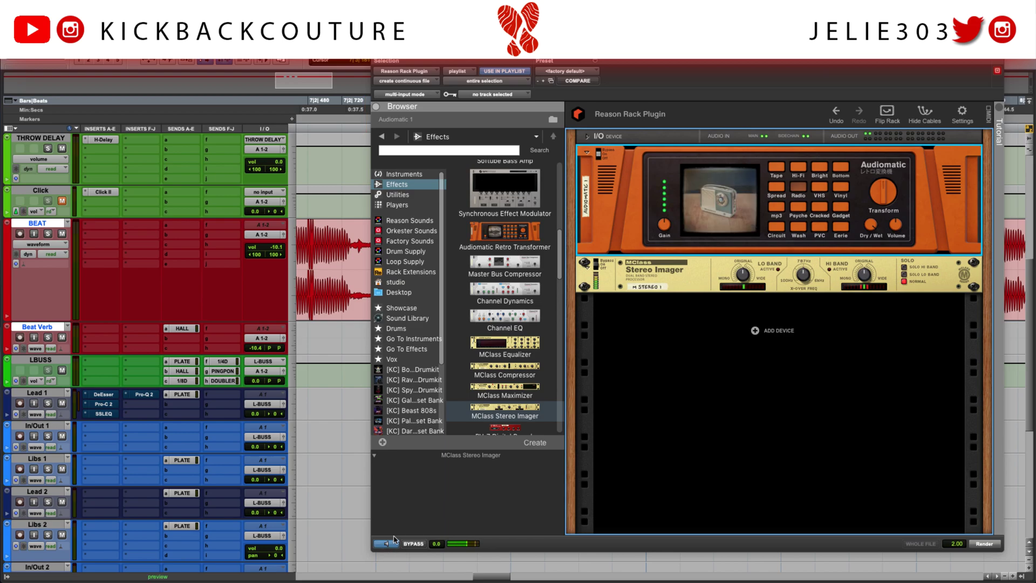
click(747, 277)
drag(861, 275, 850, 361)
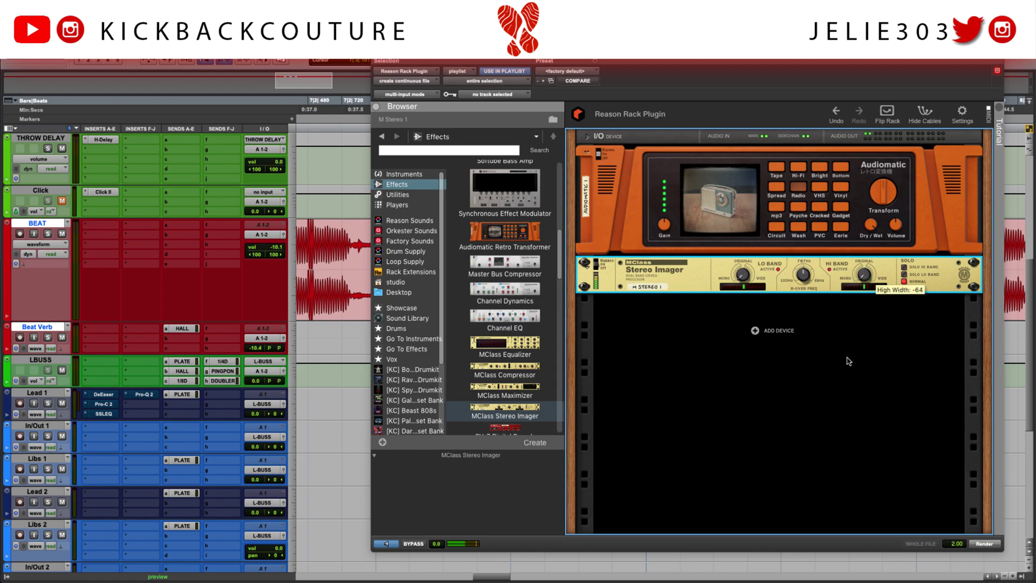
Stop the preview, render the rack effects onto the piece at bar 7 beat 3 and close the plug-in window.
click(395, 544)
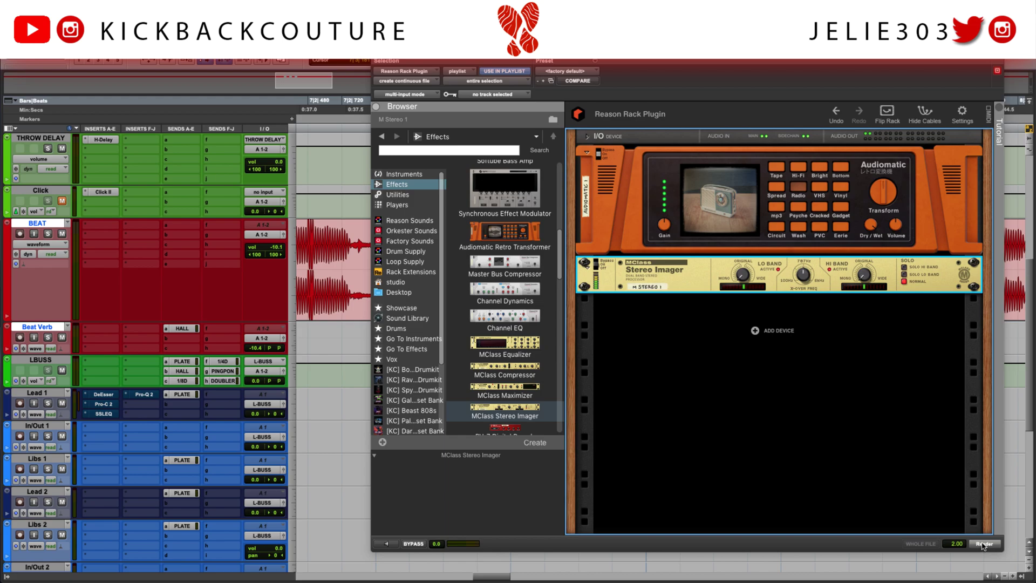
click(983, 545)
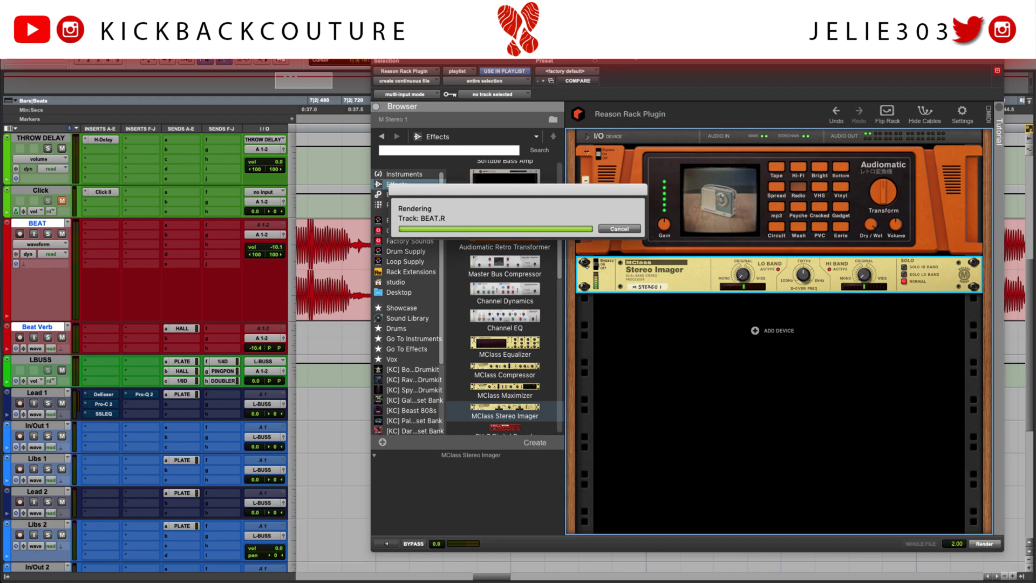
drag(628, 54, 476, 0)
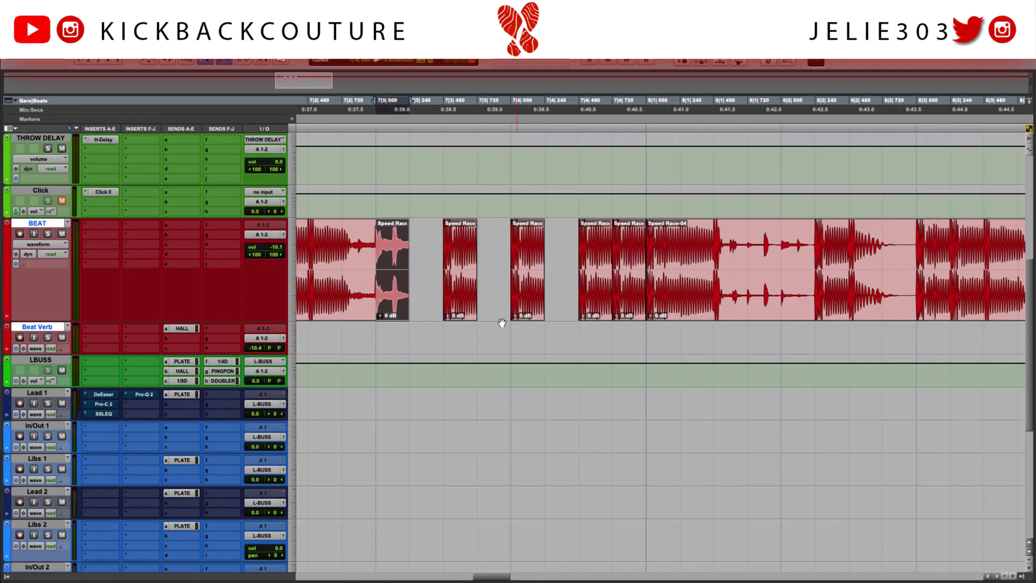
Render the same Audiomatic and Stereo Imager effect onto the stutter piece at bar 7 beat 4.
click(528, 314)
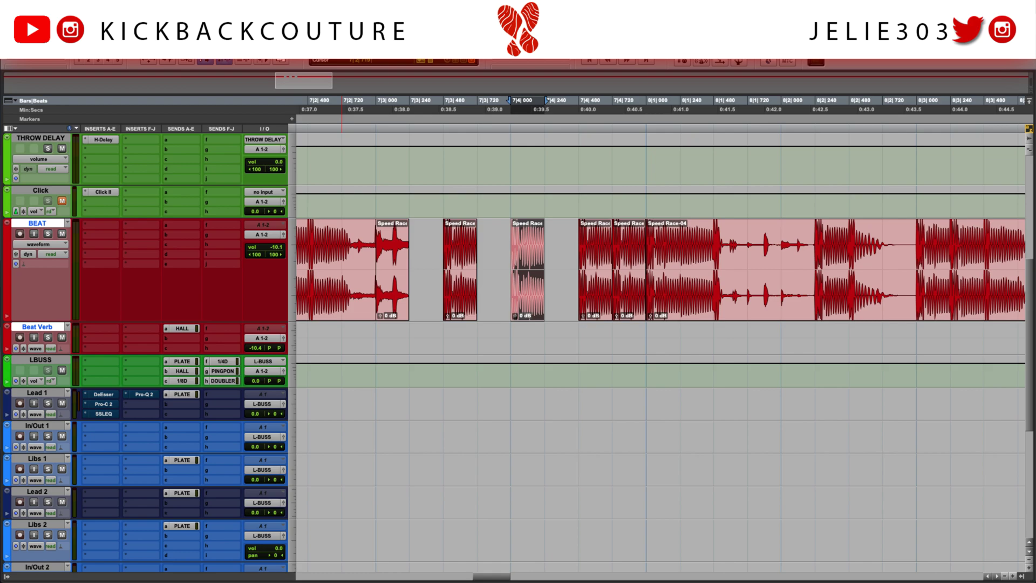
key(alt+shift+3)
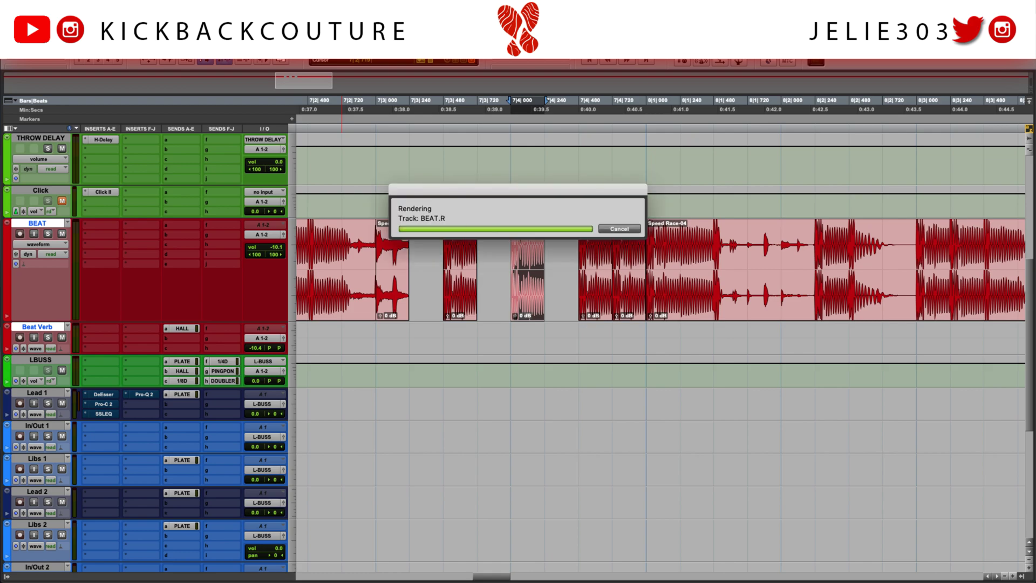
drag(619, 167, 566, 112)
For the stutter piece at 7|3|480, load Scream 4 Distortion into an empty Reason rack with the 70s Lofi patch.
click(471, 349)
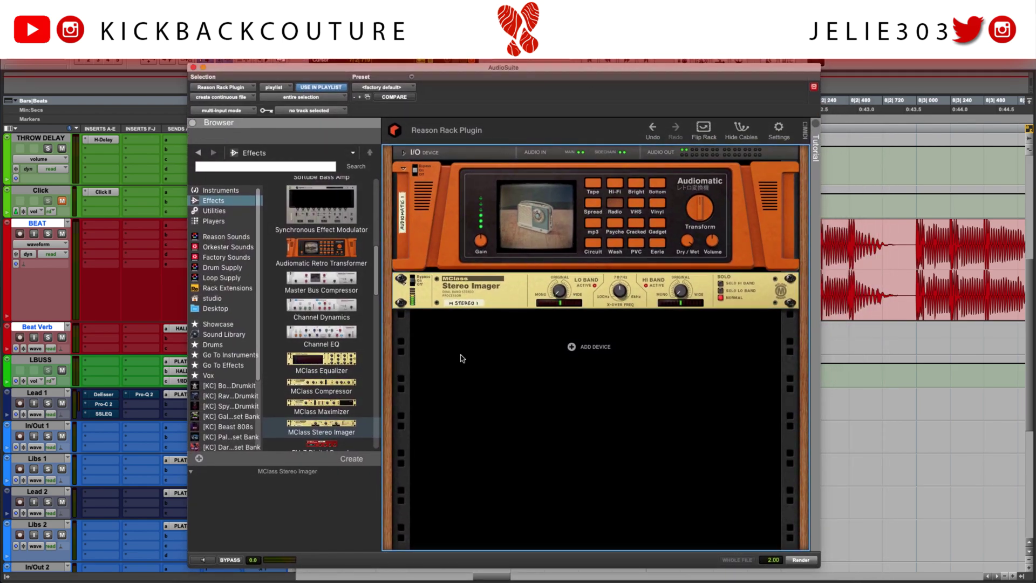
scroll(351, 367, up, 10)
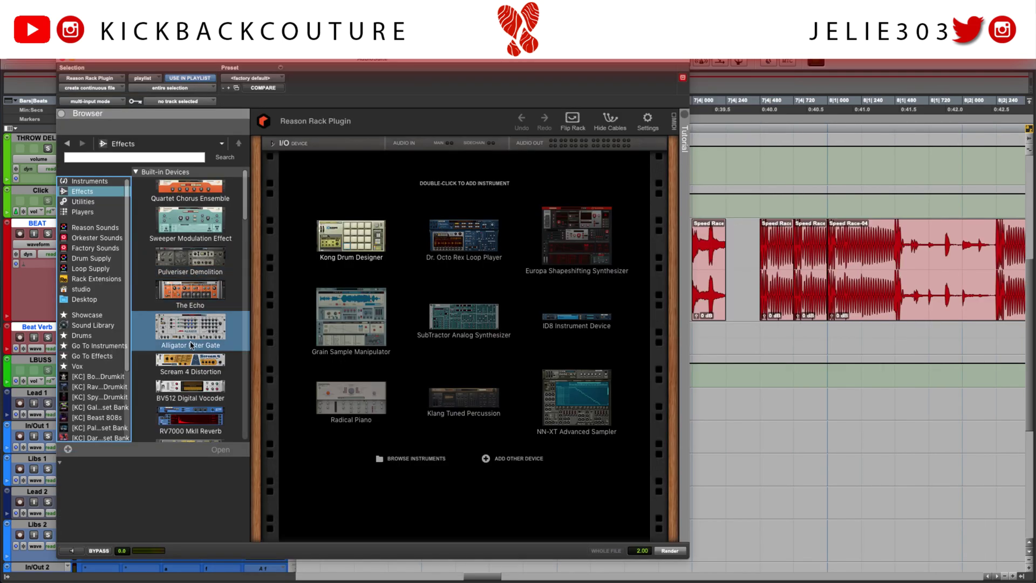
double_click(191, 361)
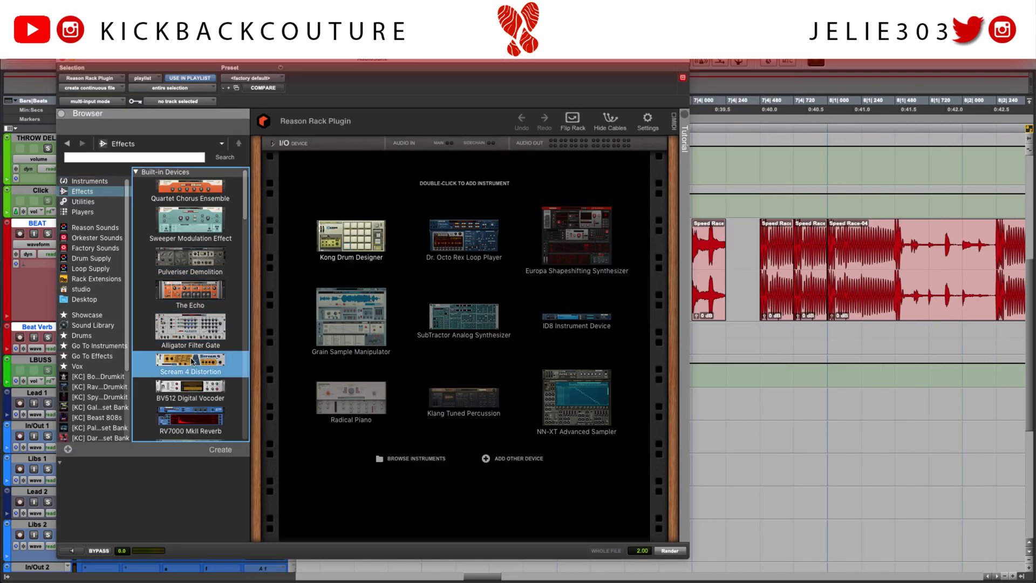
key(Up)
key(Up)
key(Up)
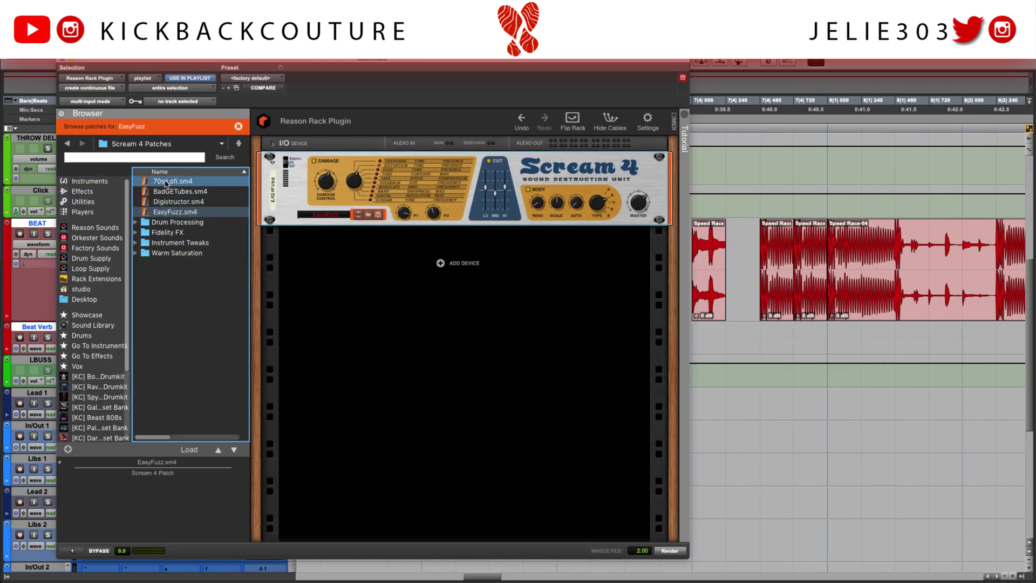
Preview the Scream 4 distortion and render it onto the pieces at 7|3|480 and 7|4|480.
drag(484, 63, 422, 71)
click(40, 546)
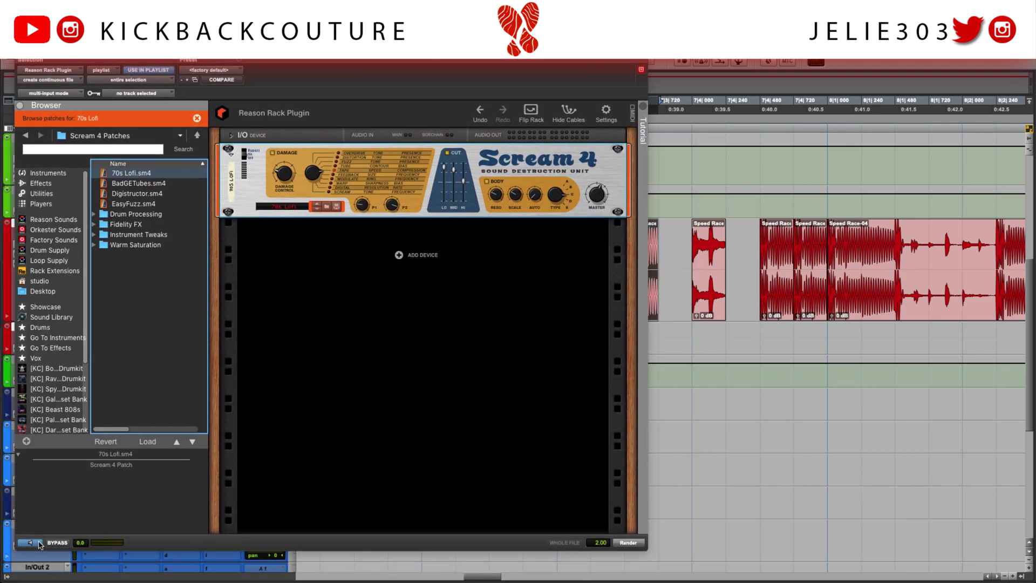
click(630, 544)
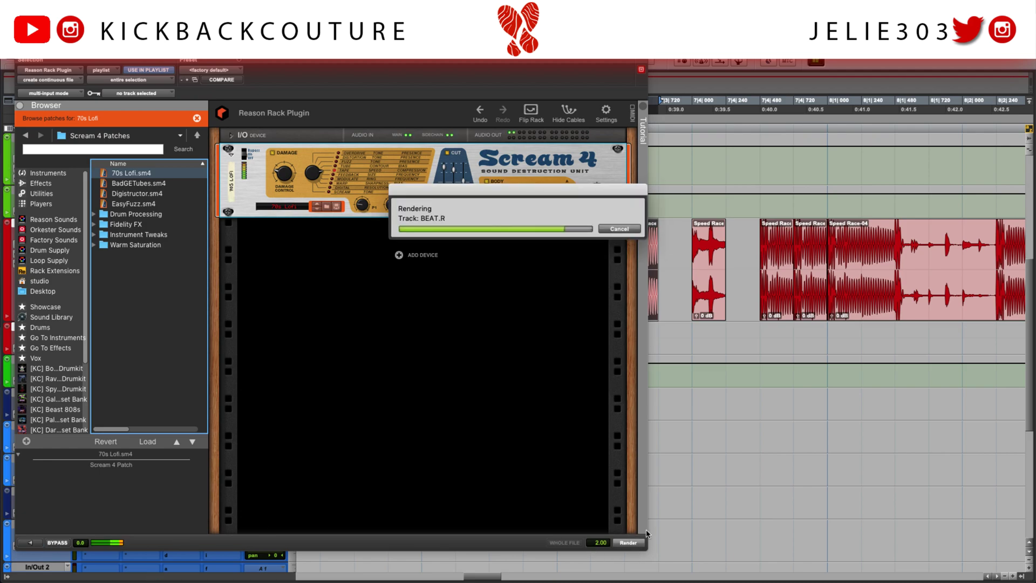
click(780, 309)
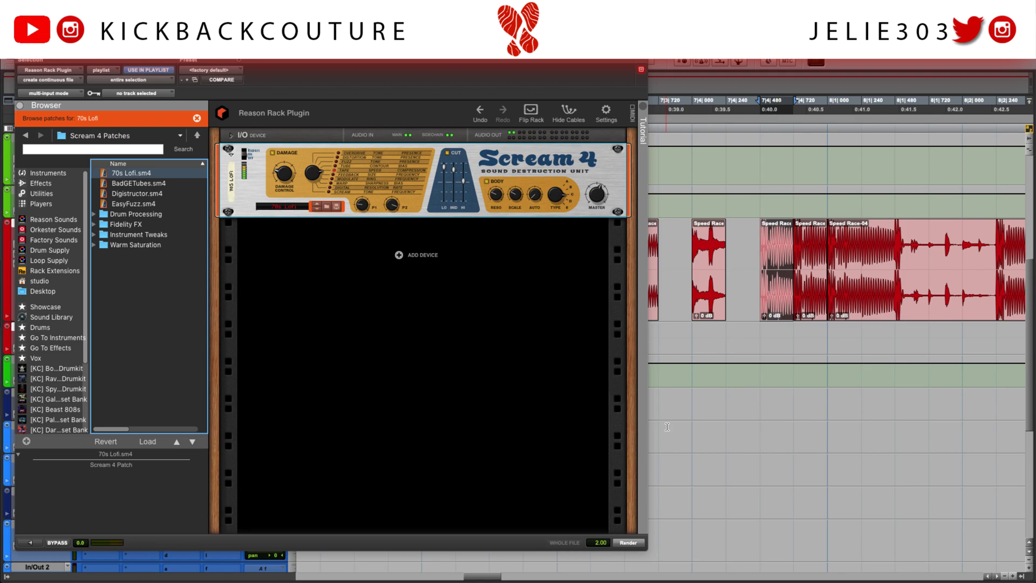
click(631, 543)
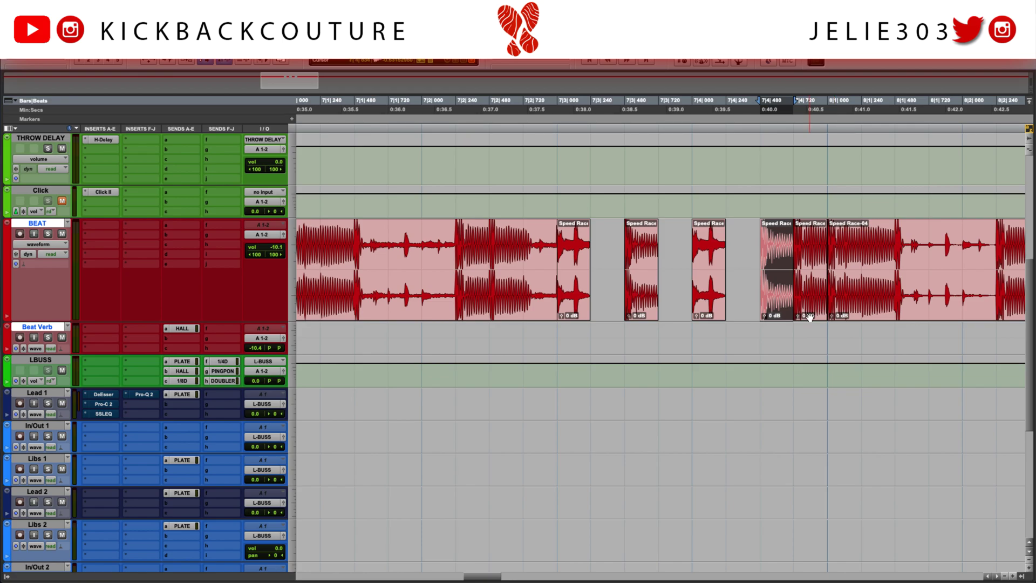
Render a Vari-Fi slow down, fitted to the selection with fades on, onto the last stutter piece at 7|4|720.
click(809, 318)
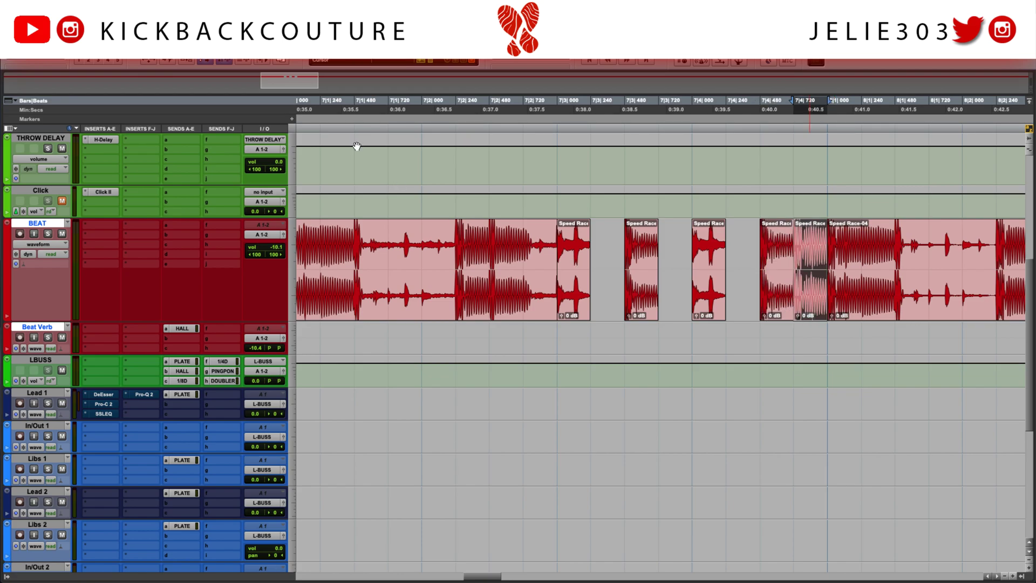
click(246, 6)
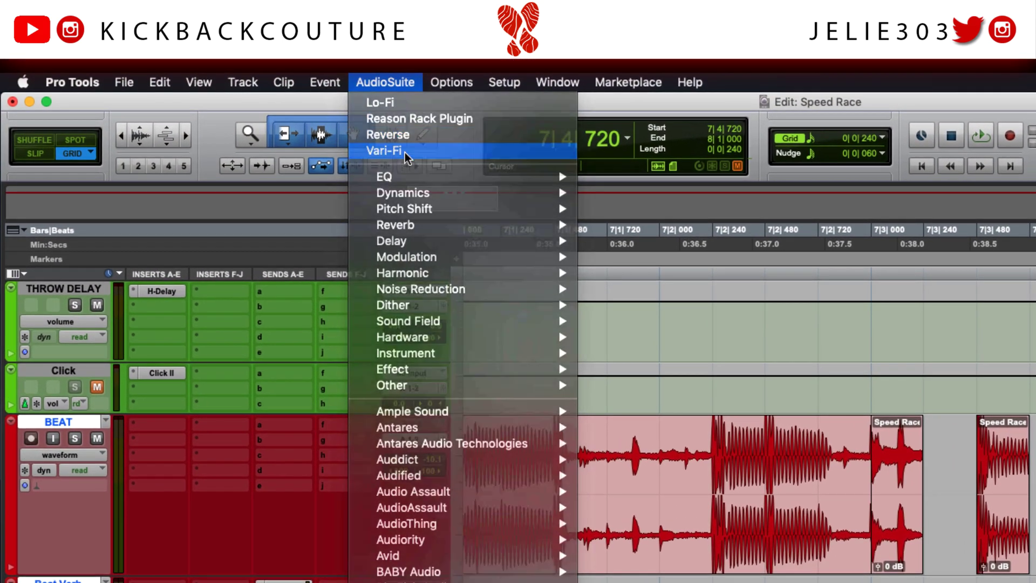
click(405, 152)
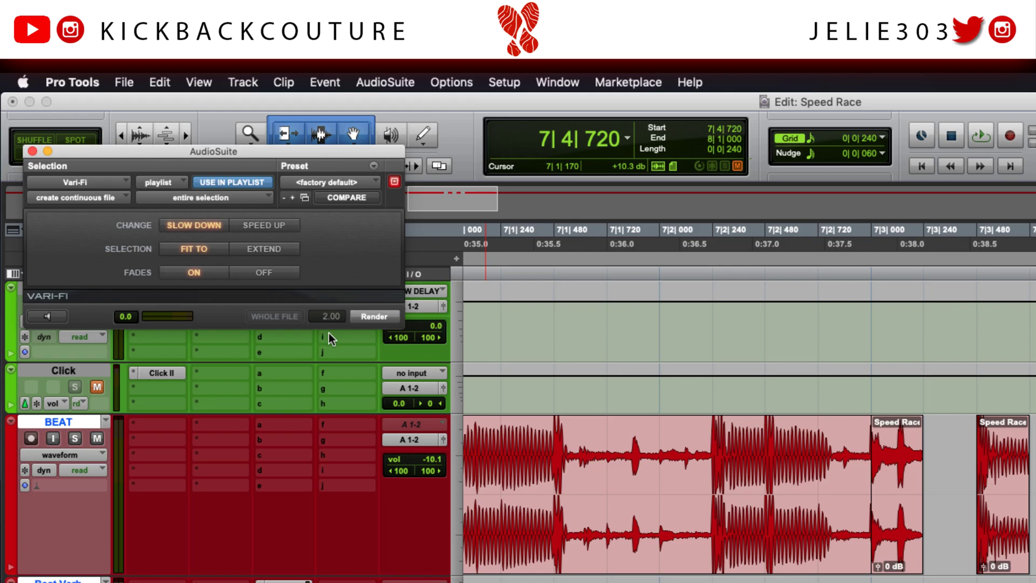
click(380, 320)
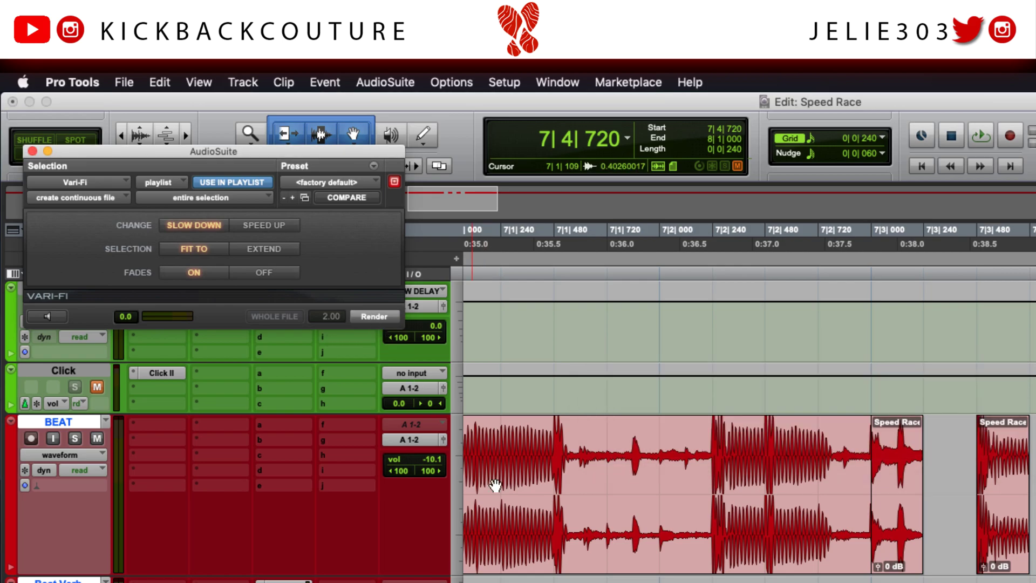
Play the BEAT track from 7|1|480 to hear the processed stutter pieces, and stop playback.
click(561, 465)
key(space)
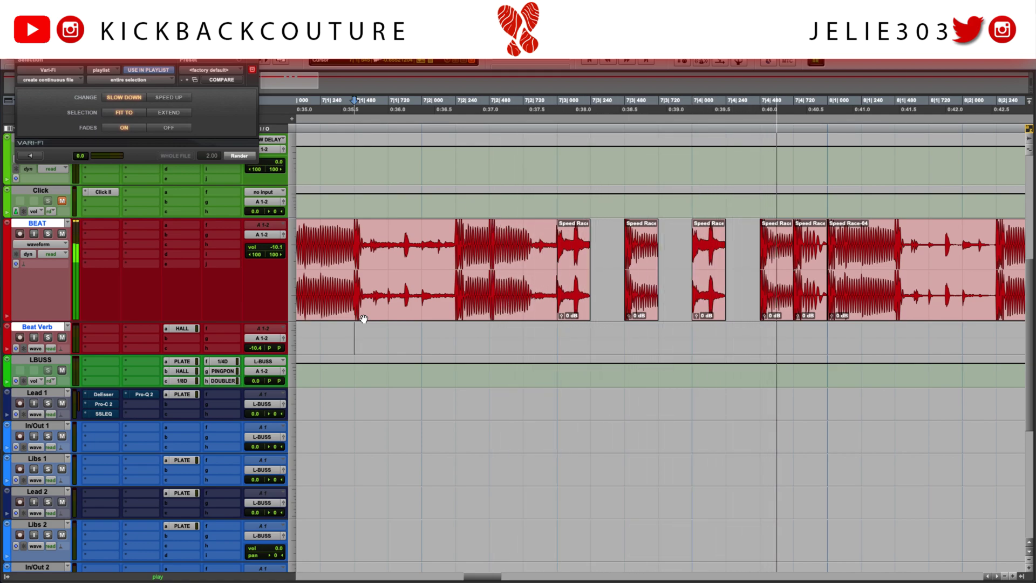
key(space)
Add short fade-outs to the ends of the five BEAT stutter pieces from 7|3|000 to 7|4|720.
click(562, 327)
mouse_move(588, 253)
mouse_down()
mouse_move(615, 268)
mouse_move(603, 265)
mouse_up()
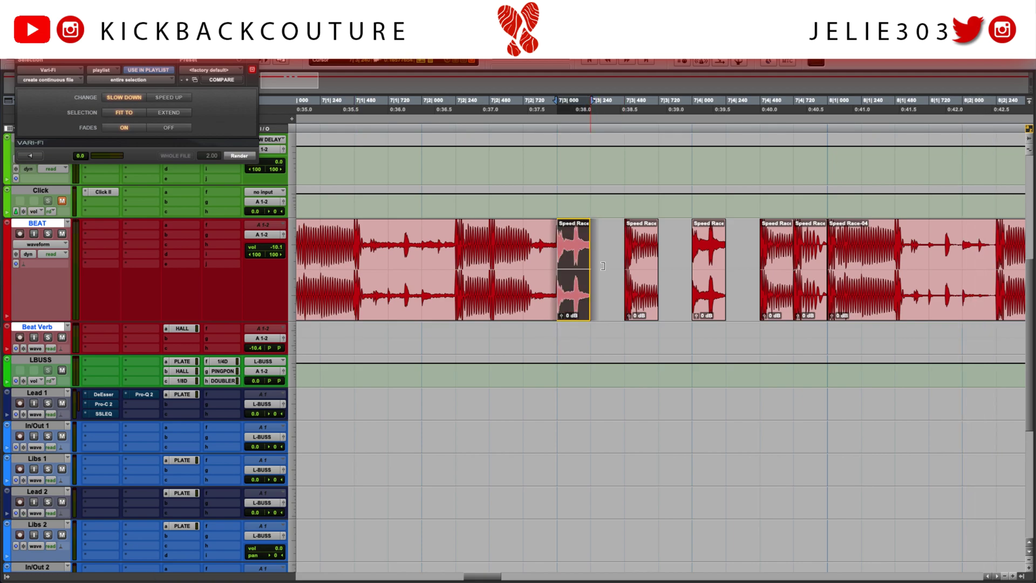
click(587, 224)
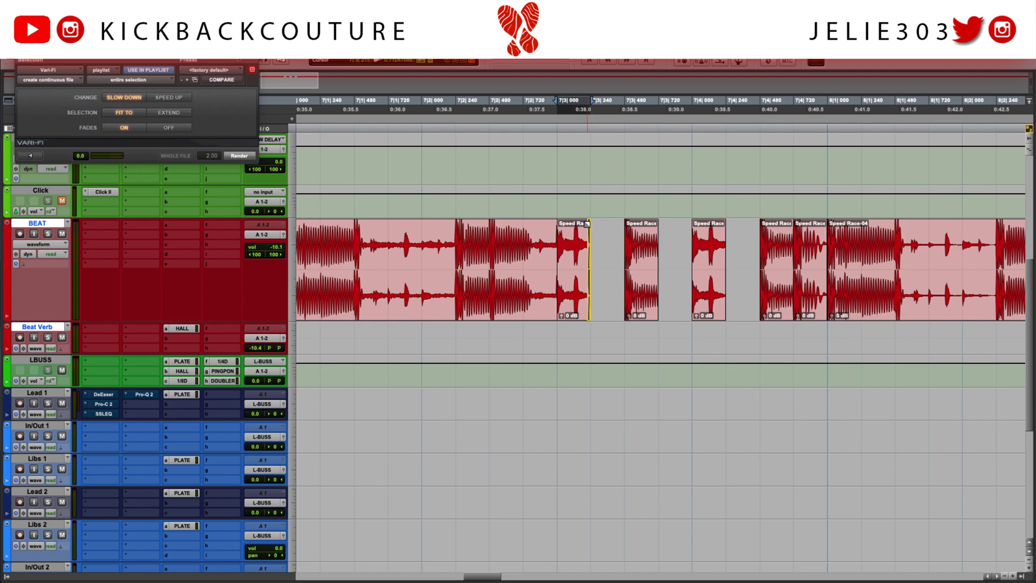
click(656, 223)
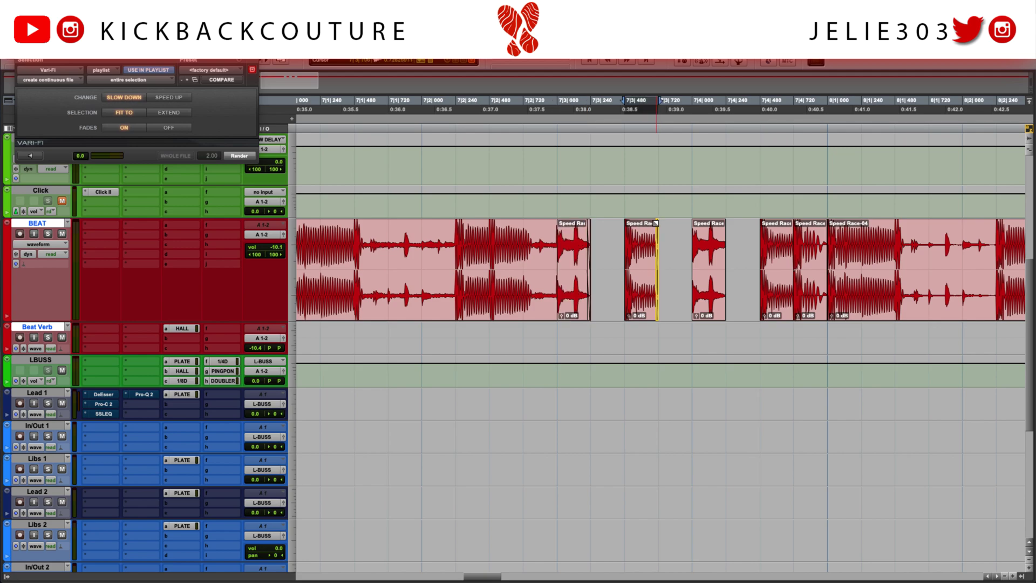
click(724, 223)
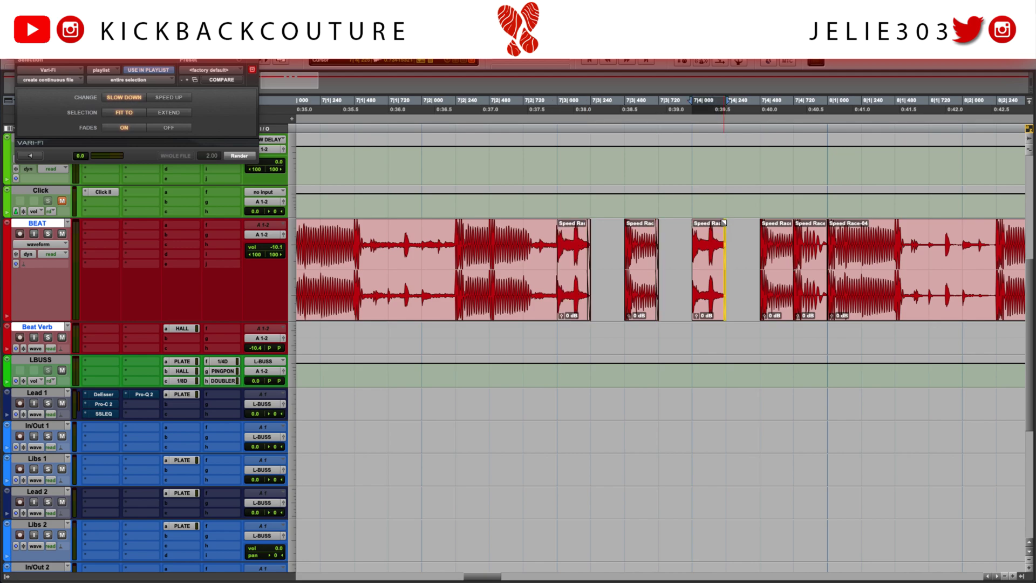
click(791, 223)
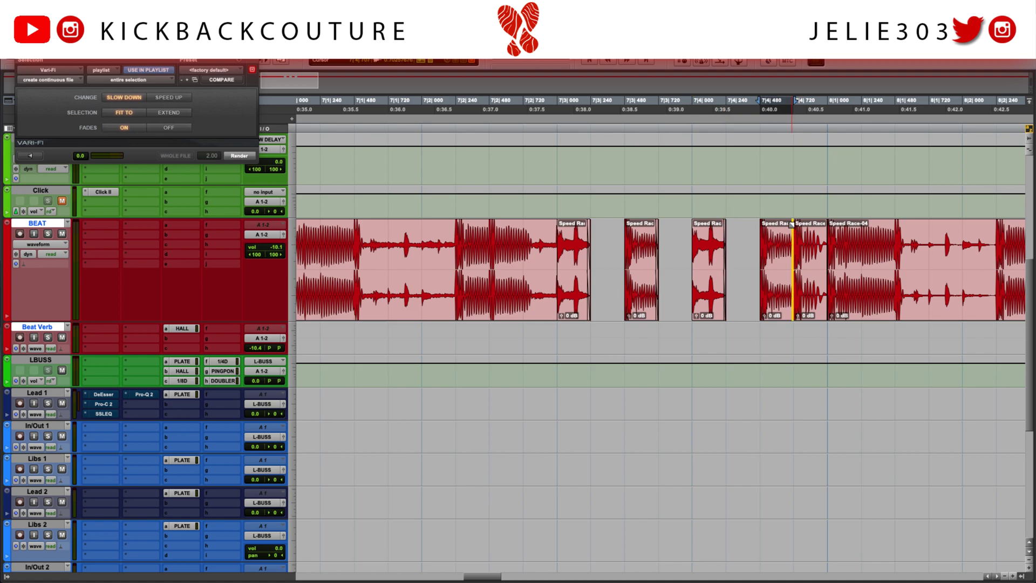
click(827, 222)
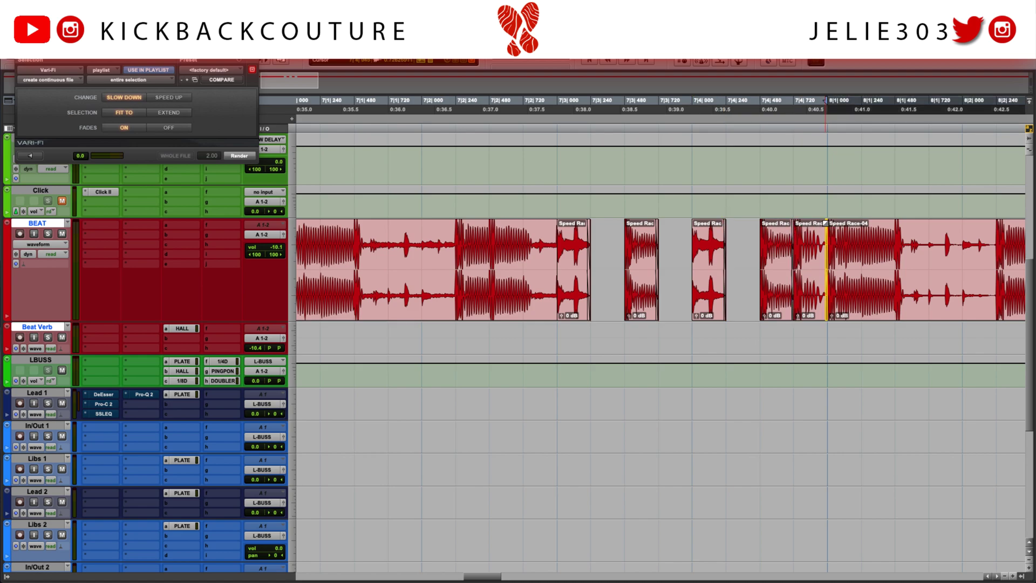
Play the faded stutter section from 7|2|720 and stop playback.
click(556, 330)
click(531, 332)
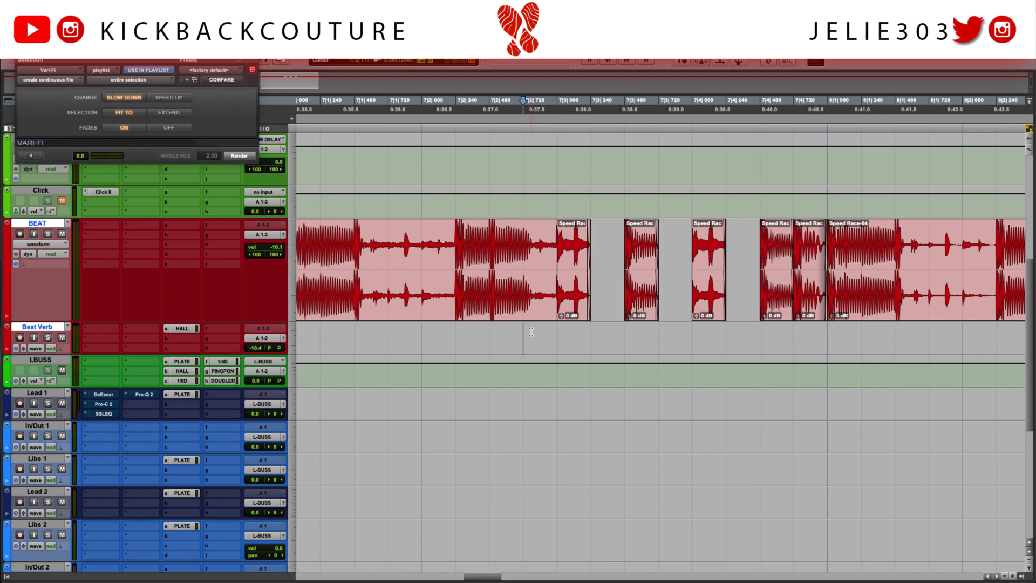
key(space)
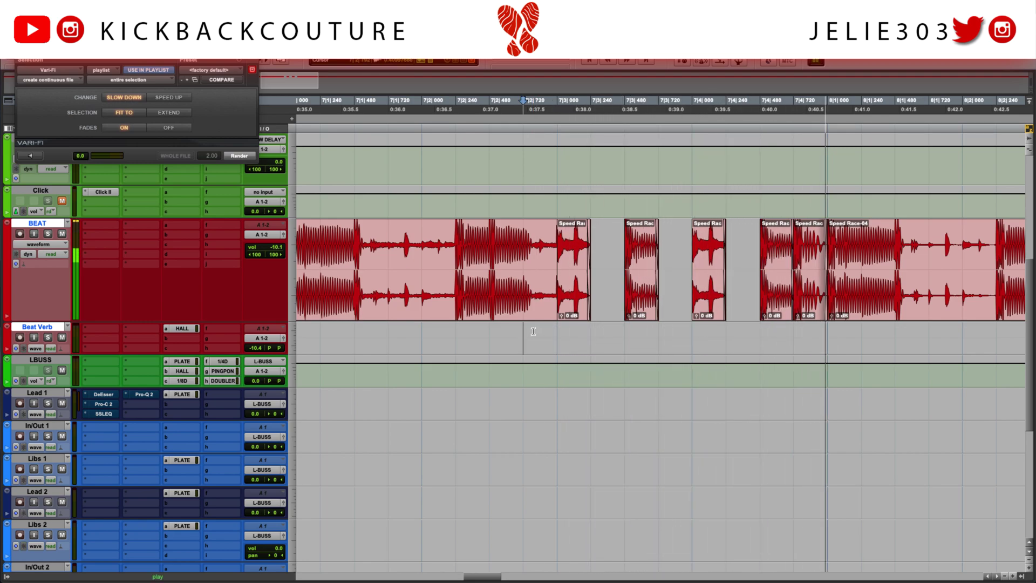
key(space)
Close the Vari-Fi window and separate the half beat at 10|4 on the BEAT track into its own clip.
click(22, 50)
scroll(576, 315, down, 2)
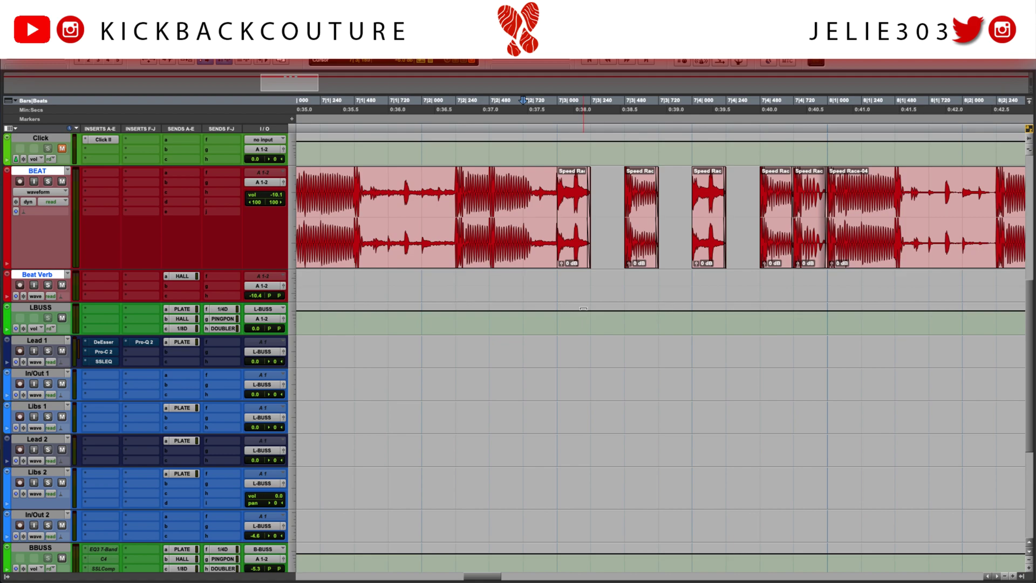
key(r)
key(r)
drag(795, 194, 815, 195)
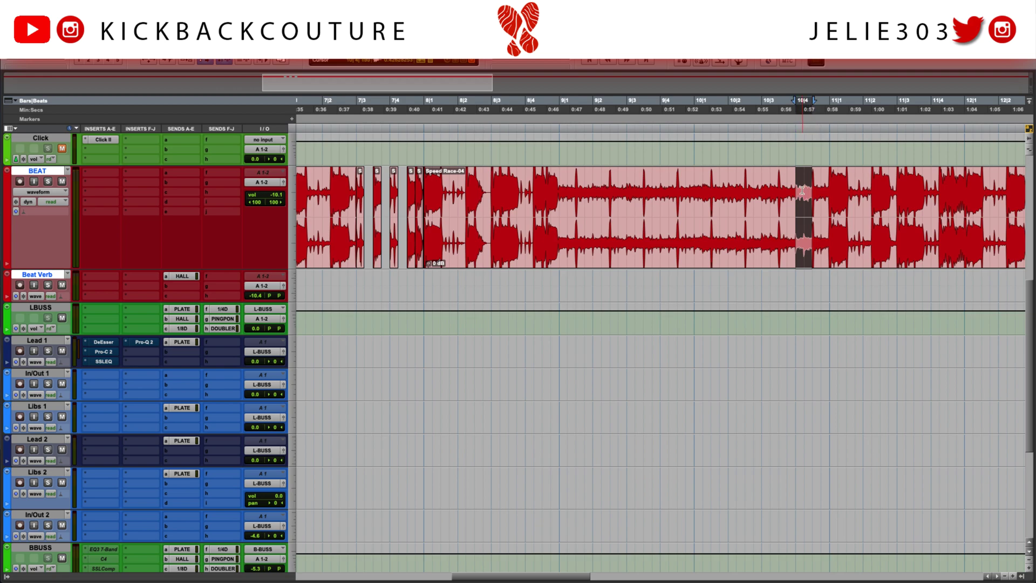
key(b)
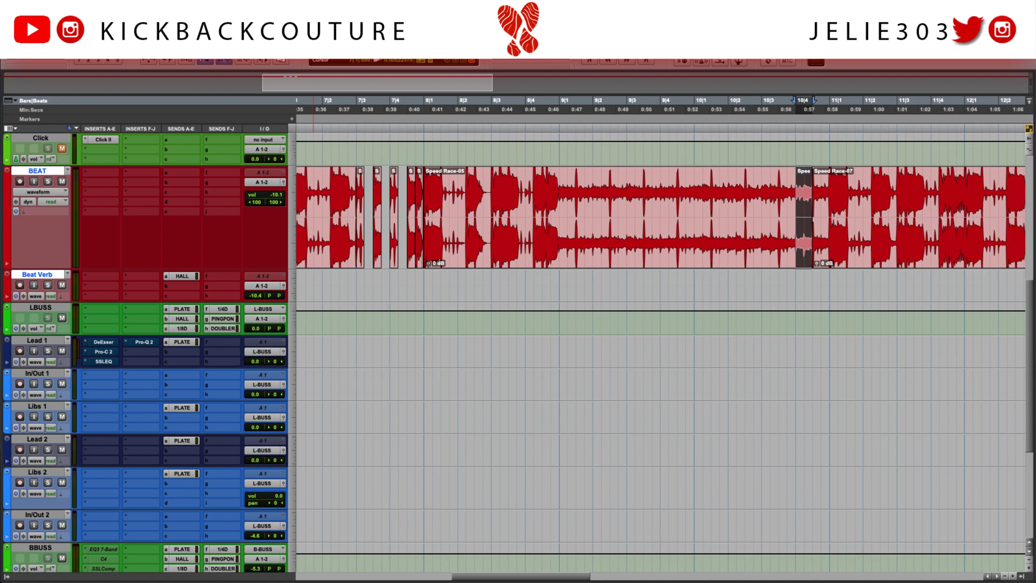
For the piece at 10|4, load the Sweeper Modulation Effect into an empty Reason rack and start the preview.
click(242, 6)
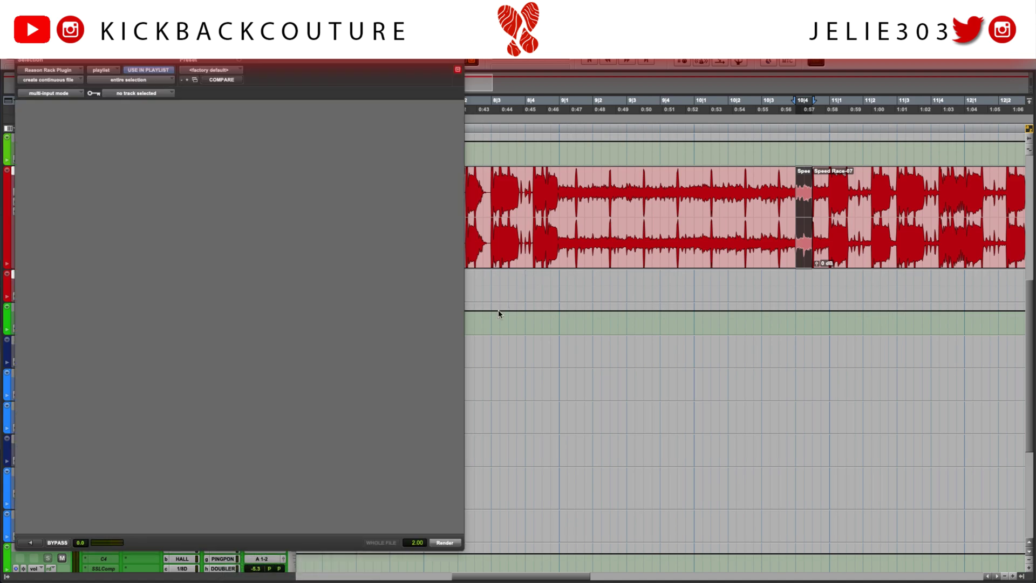
drag(337, 60, 507, 60)
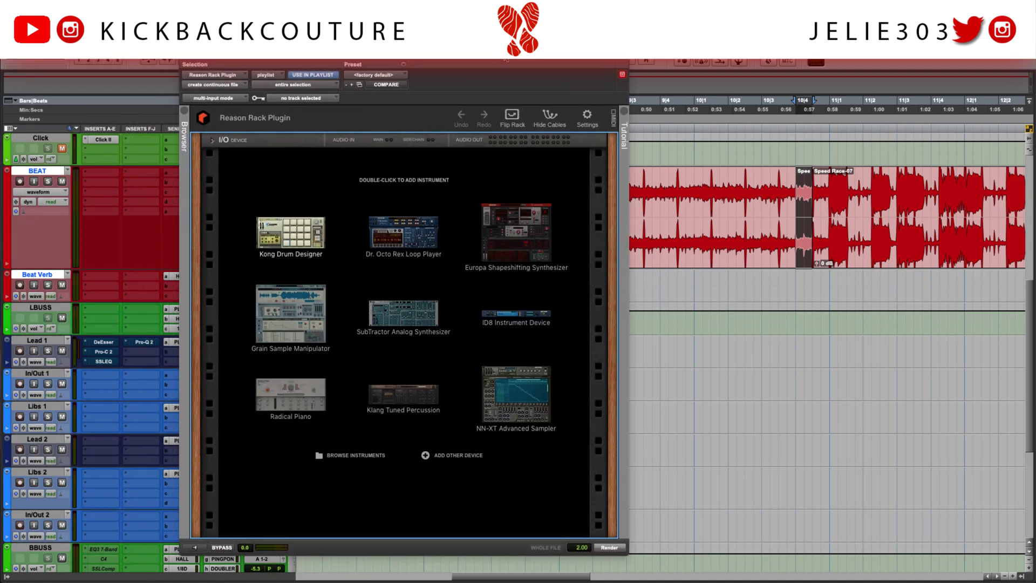
click(186, 116)
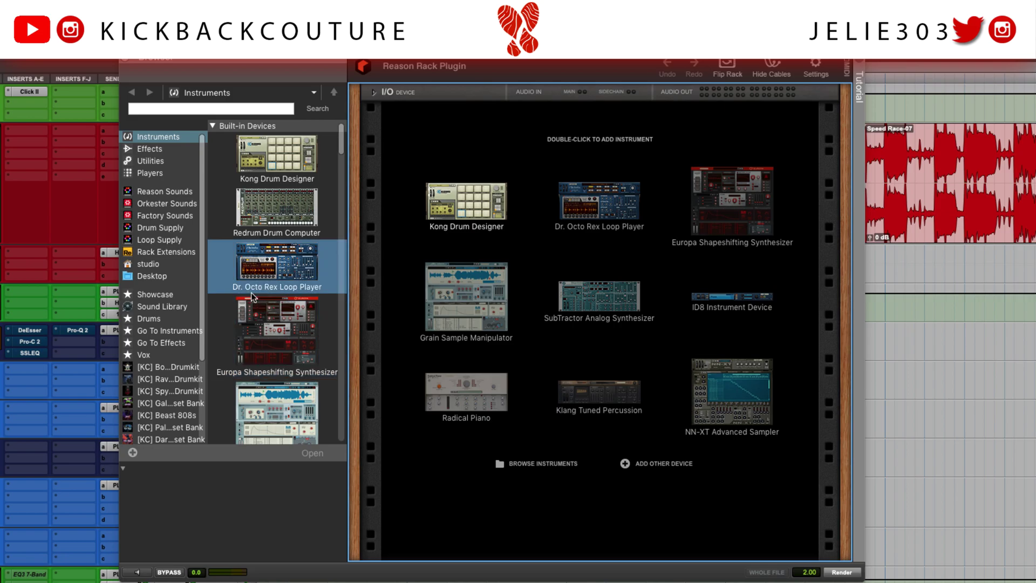
click(163, 150)
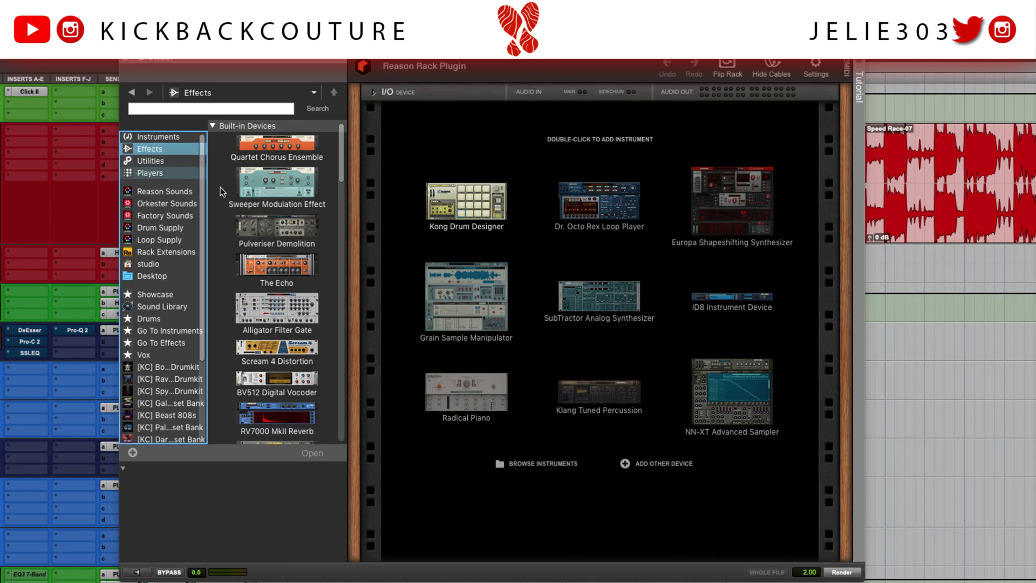
double_click(308, 189)
click(138, 572)
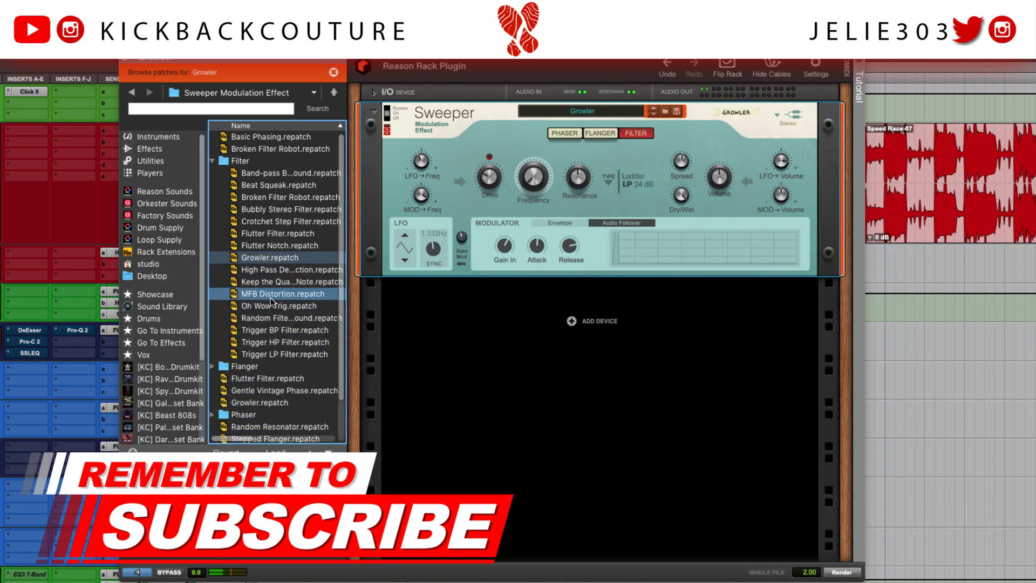
Audition the Sweeper filter patches MFB Distortion, Oh Wow Trig, Broken Filter Robot and Band-pass Background.
click(271, 296)
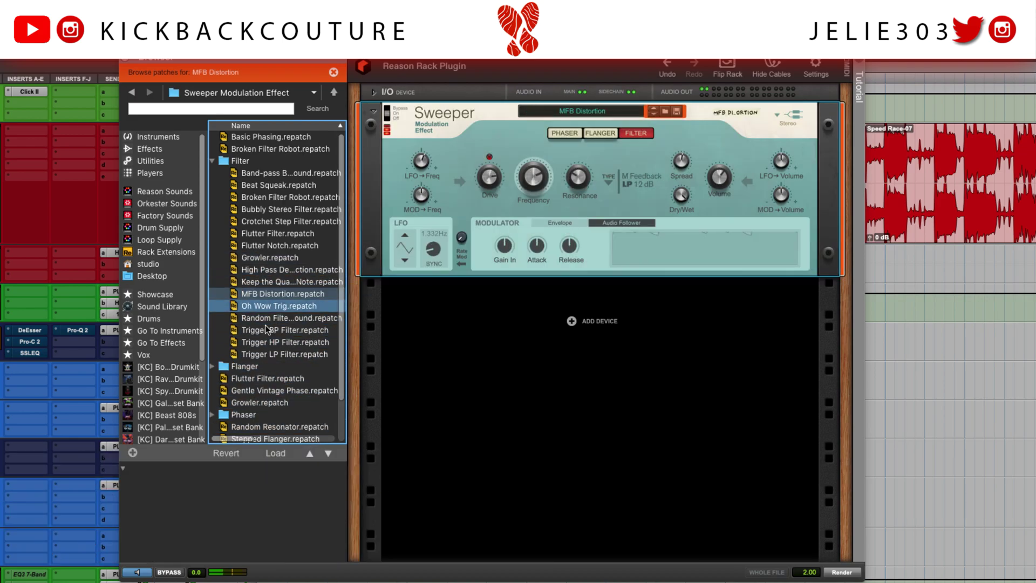
drag(270, 309, 474, 233)
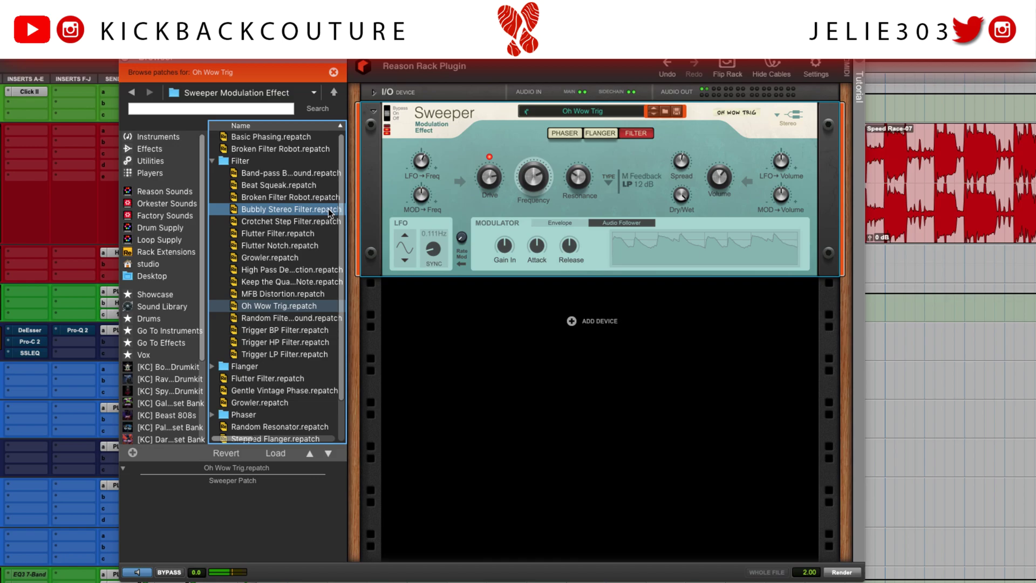
click(292, 195)
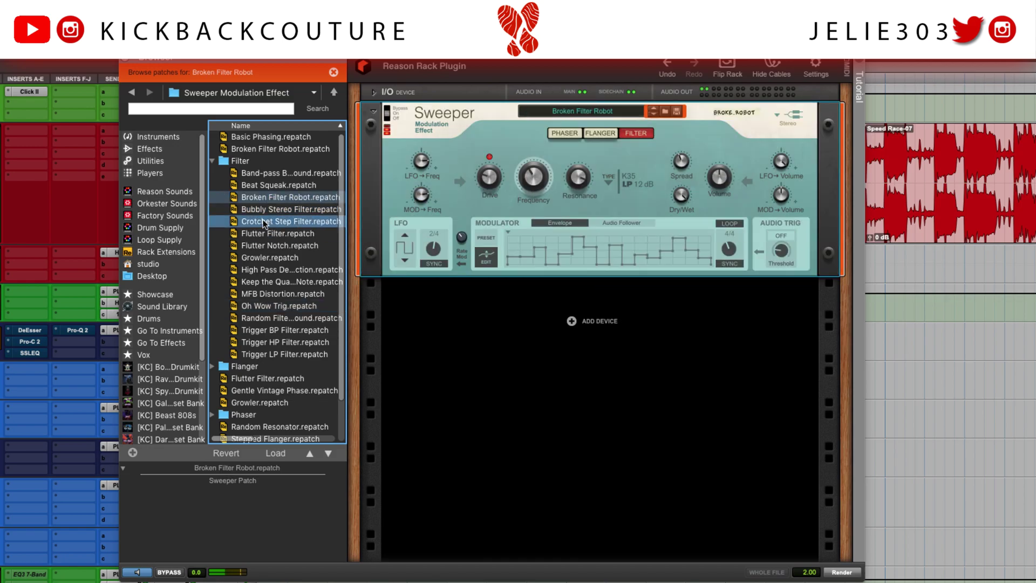
click(281, 178)
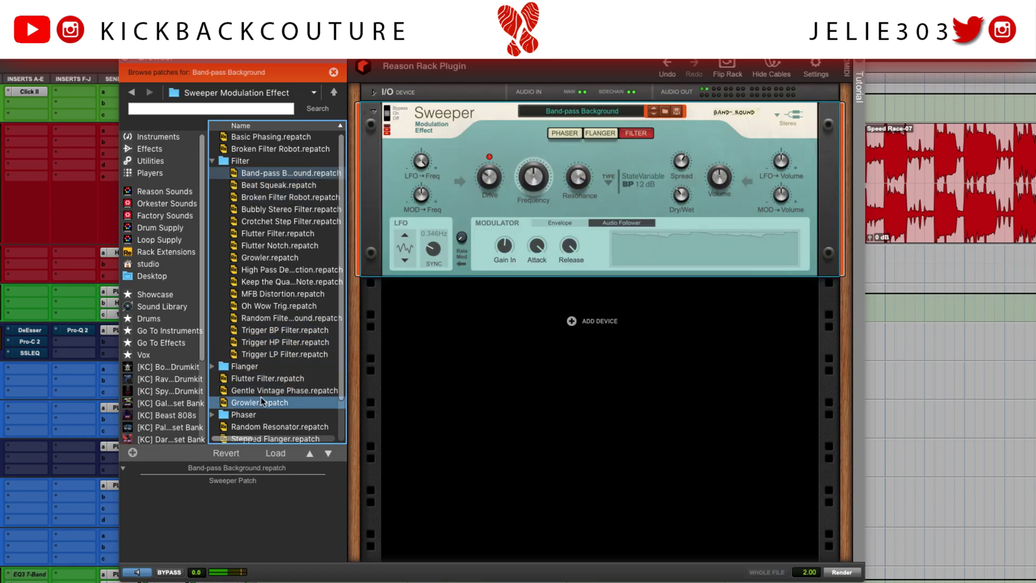
Load the Growler patch into the Sweeper and preview it on the piece at 10|4.
click(258, 400)
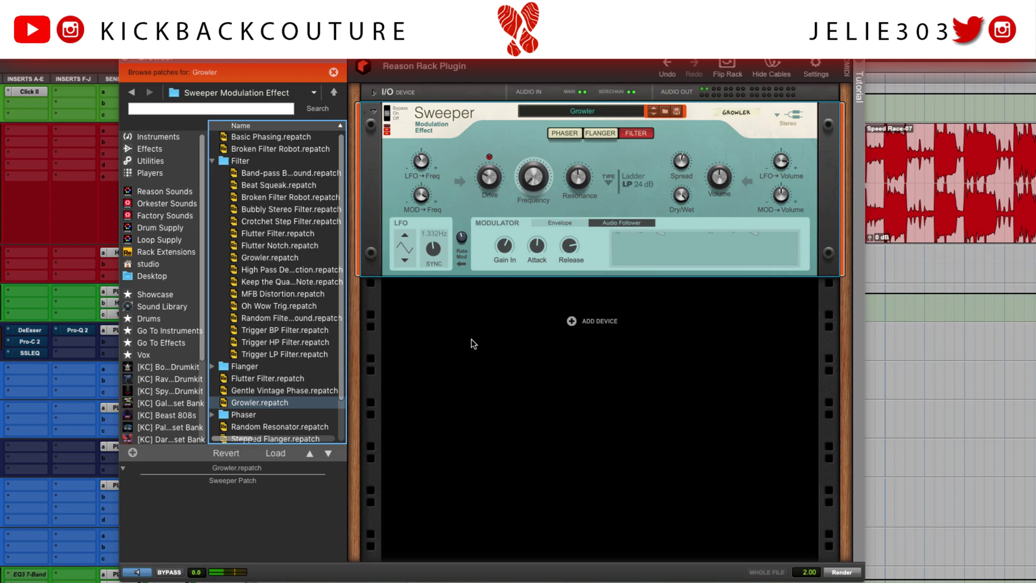
click(261, 408)
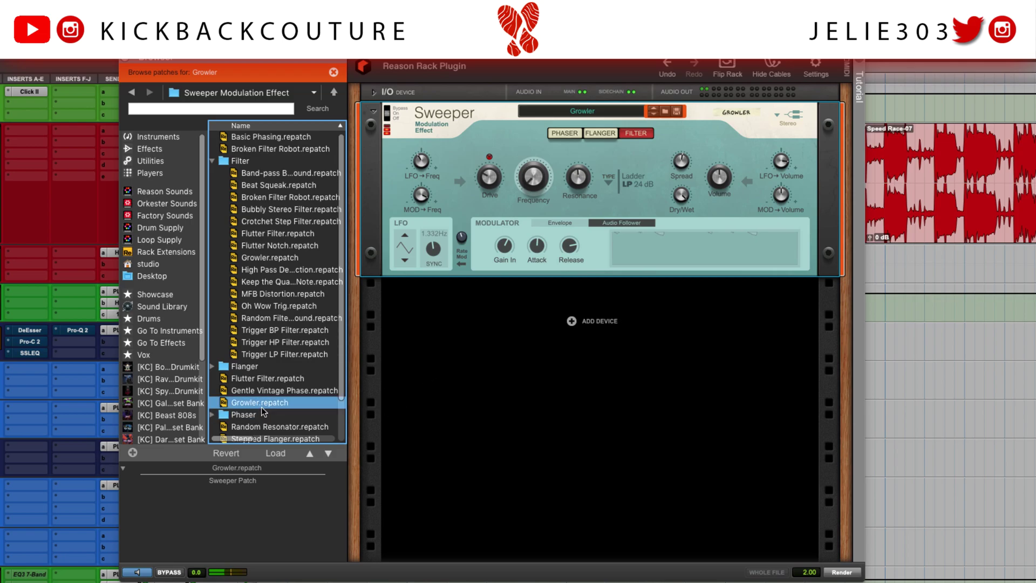
double_click(130, 572)
drag(252, 400, 546, 217)
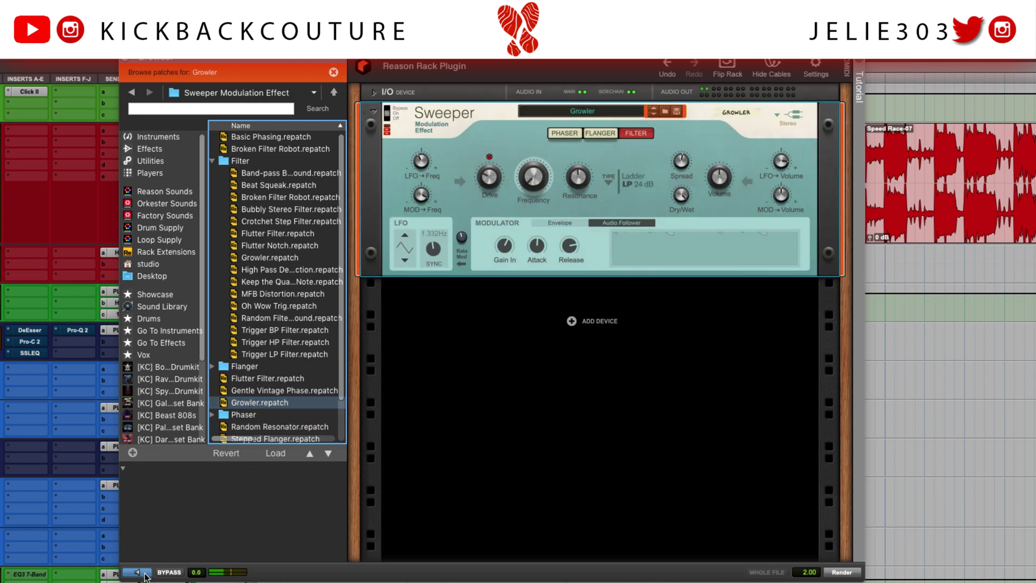
click(260, 406)
drag(260, 410, 574, 319)
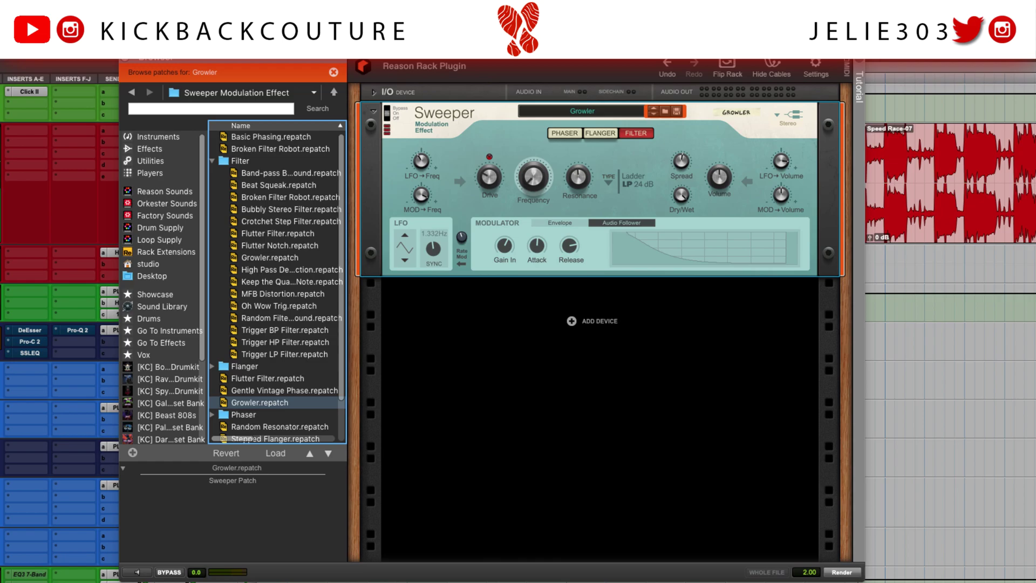
Close the Reason Rack window and play the BEAT track from just before the piece at 10|4.
key(super+w)
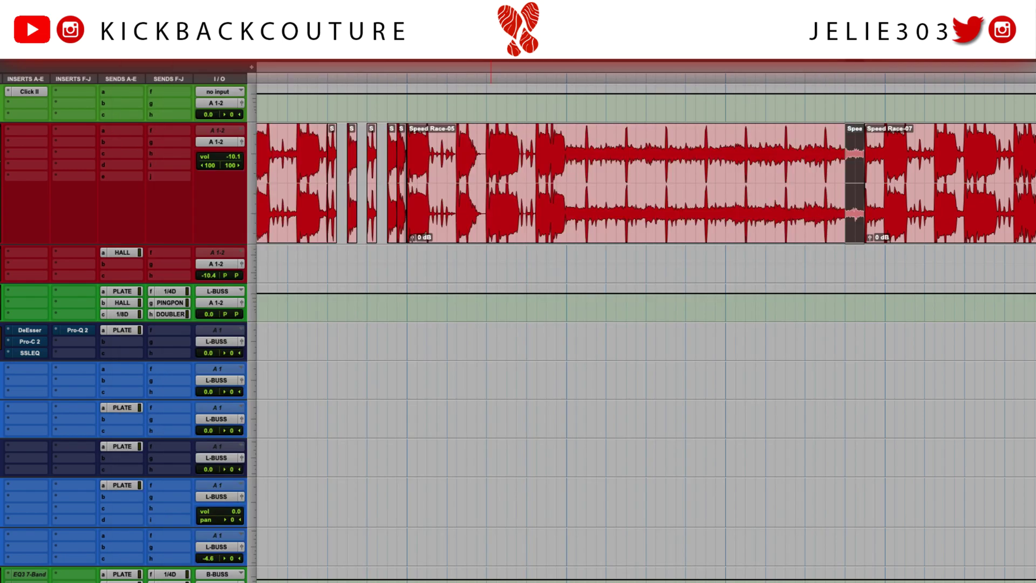
click(828, 254)
key(space)
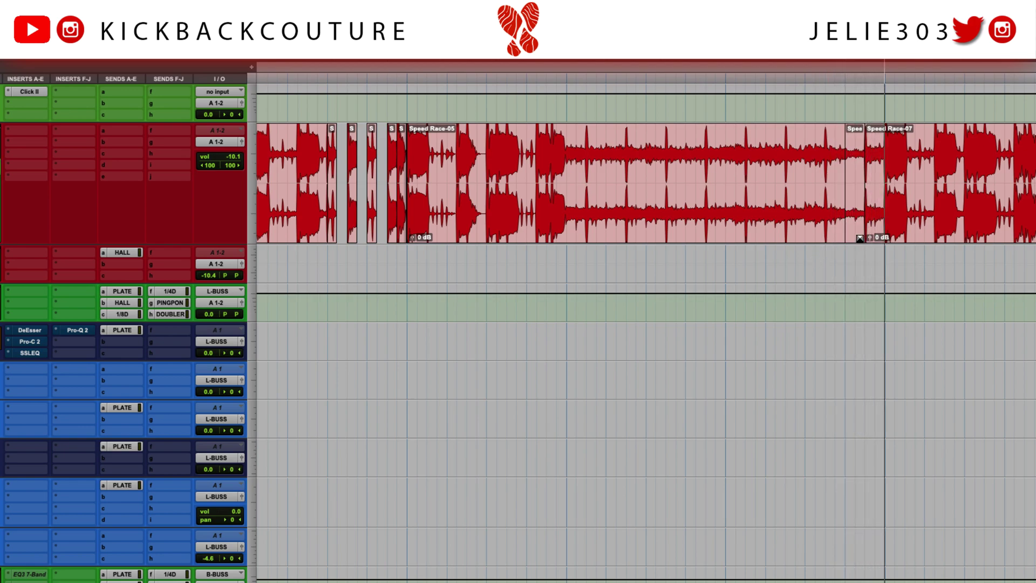
Separate the second half of beat 10|4 on the BEAT track into its own clip and select it.
click(856, 211)
click(875, 209)
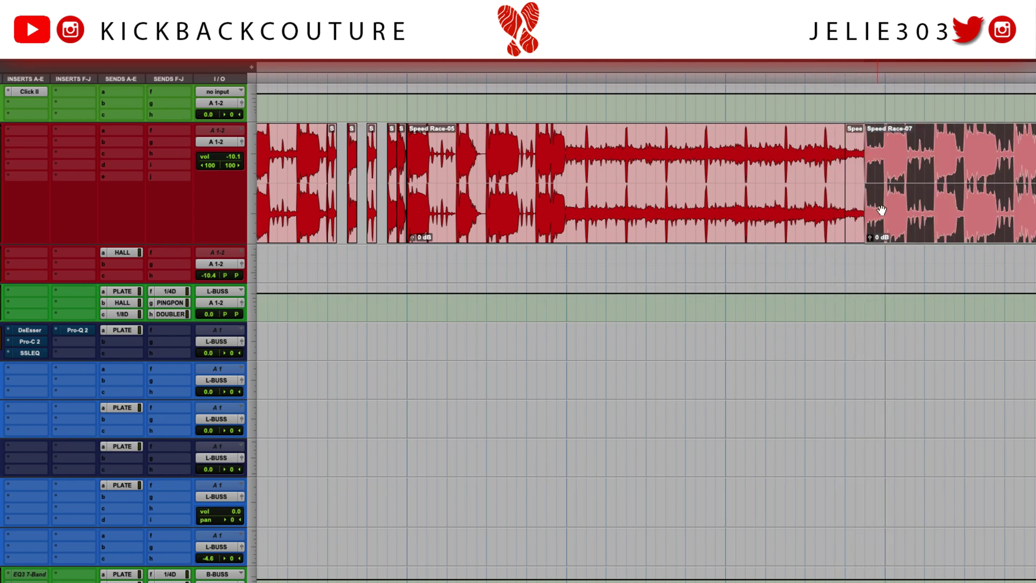
click(881, 154)
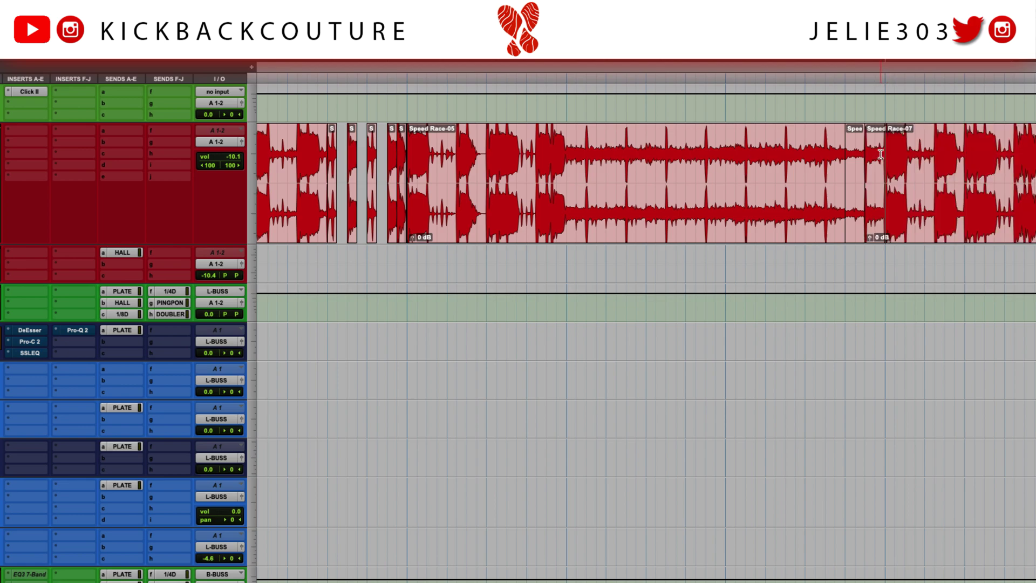
key(b)
click(873, 223)
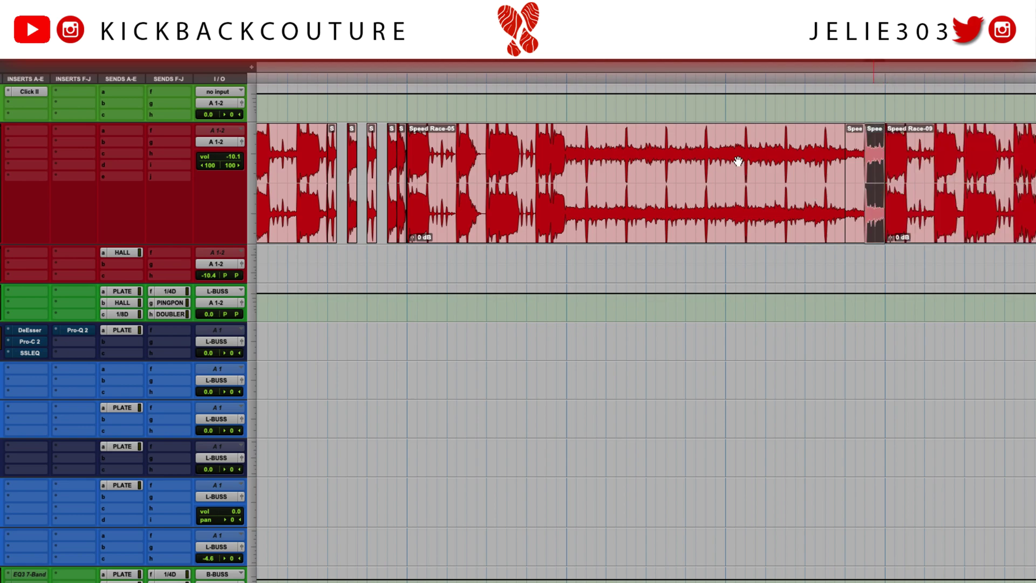
For the selected second half-beat piece, load the Audiomatic Retro Transformer into an empty Reason rack and start the preview.
key(Escape)
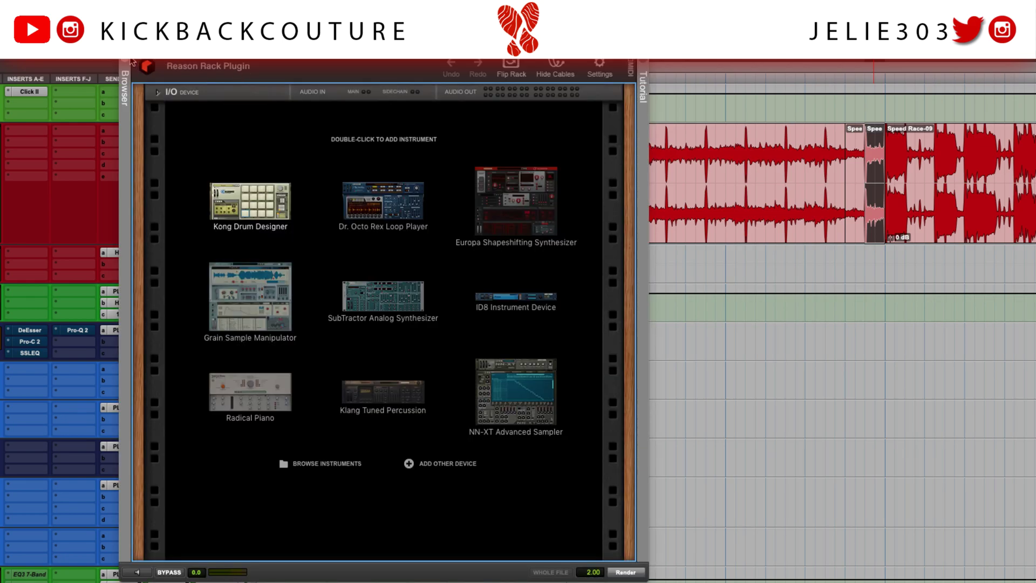
click(130, 63)
click(150, 149)
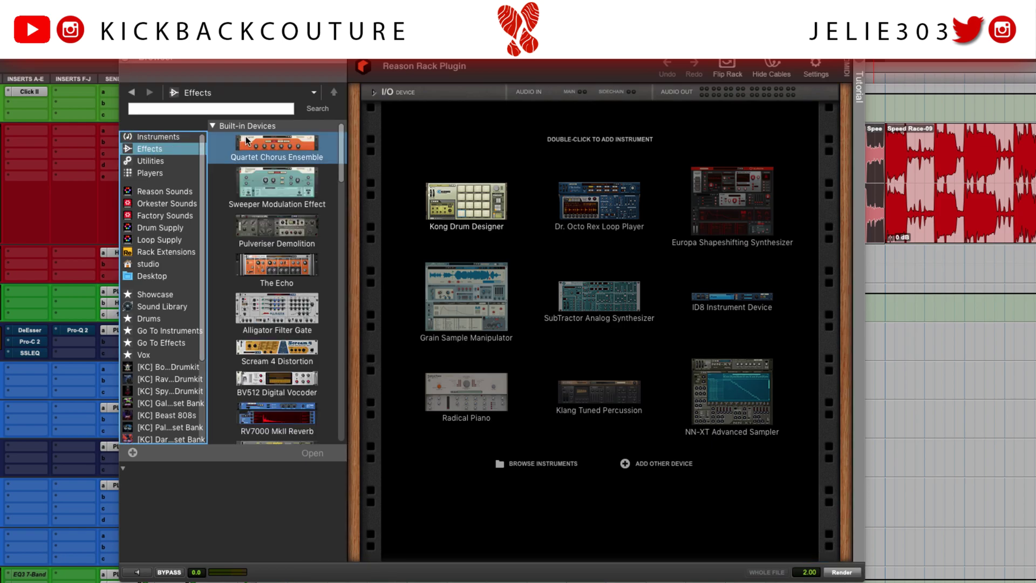
scroll(284, 243, down, 10)
scroll(285, 270, up, 4)
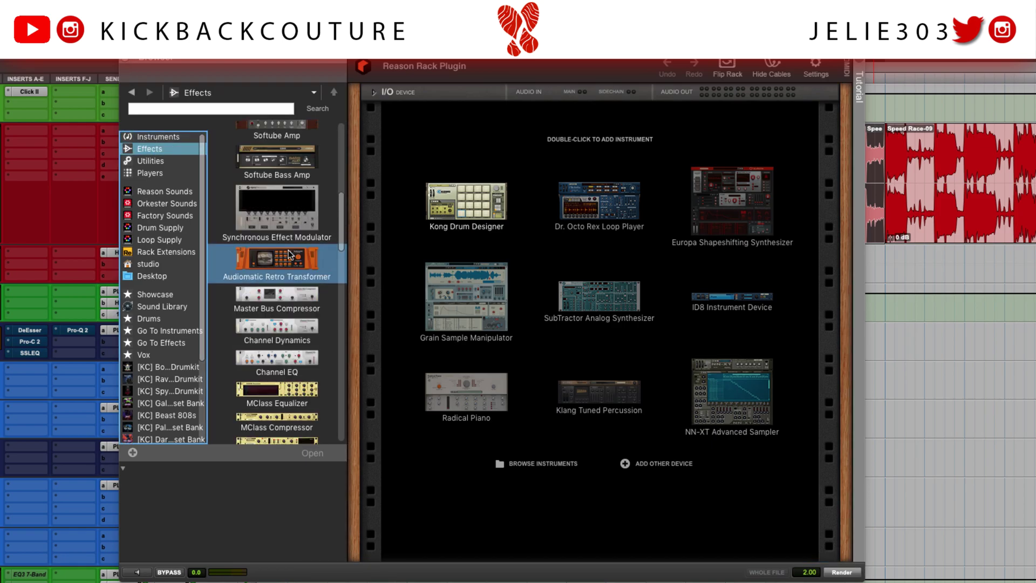
click(286, 259)
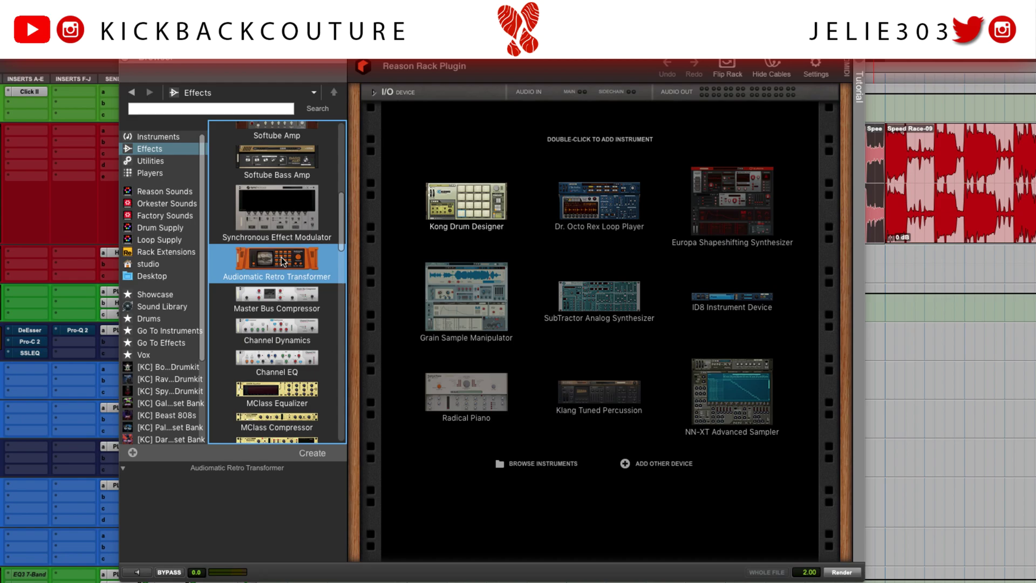
double_click(283, 262)
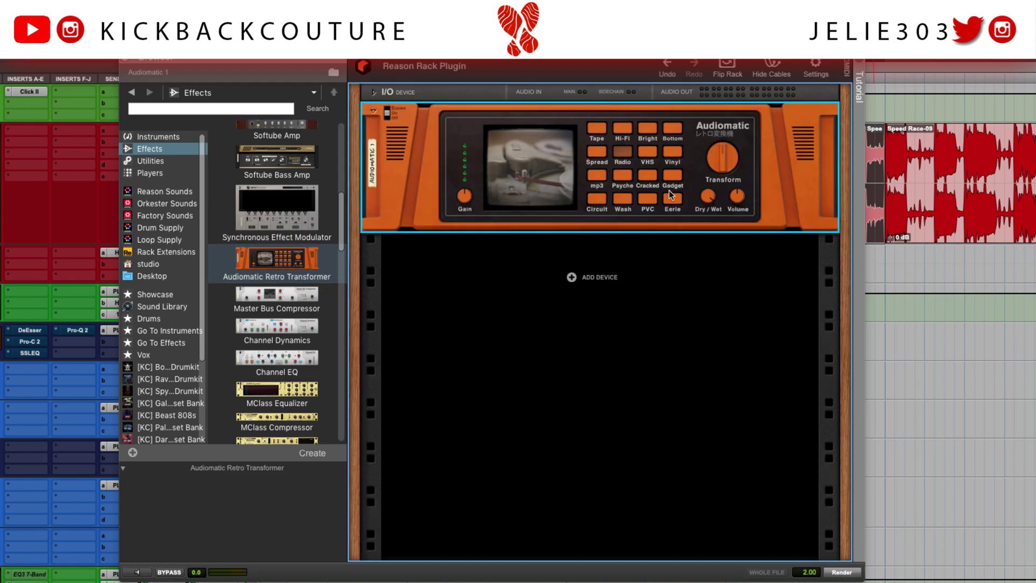
click(139, 573)
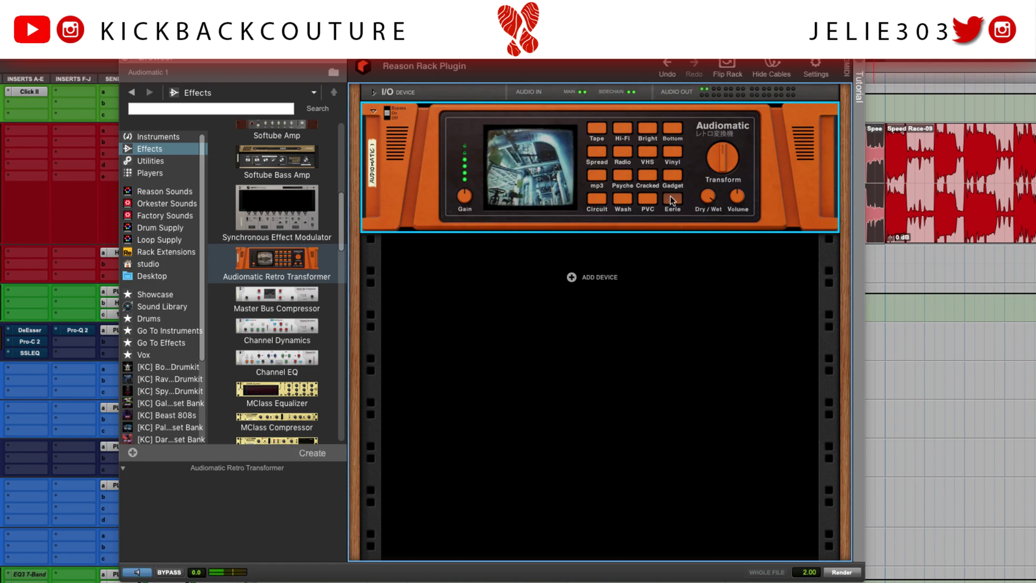
Render the selected half-beat piece through the Audiomatic's PVC preset and play the beat across it.
click(647, 199)
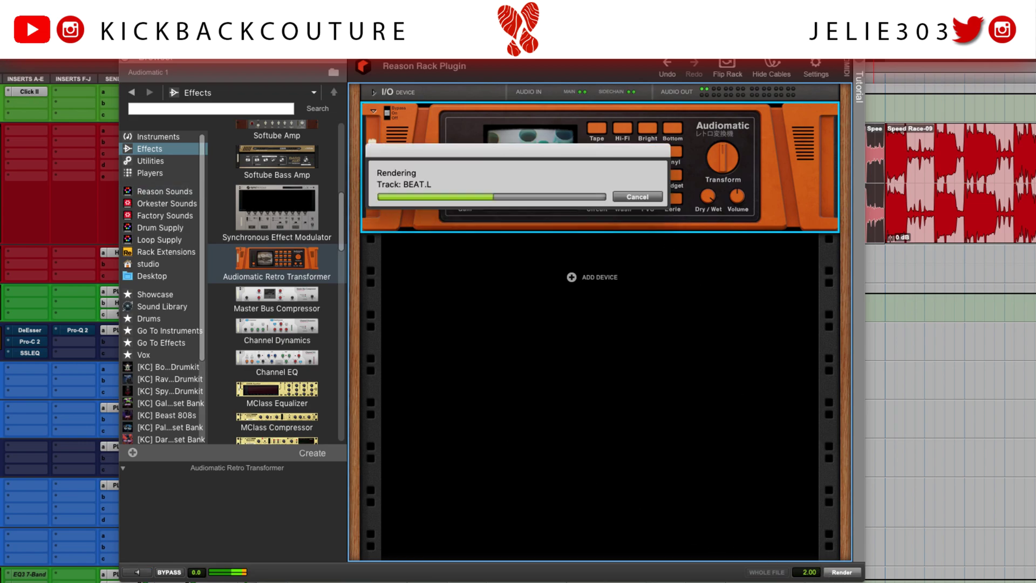
key(super+w)
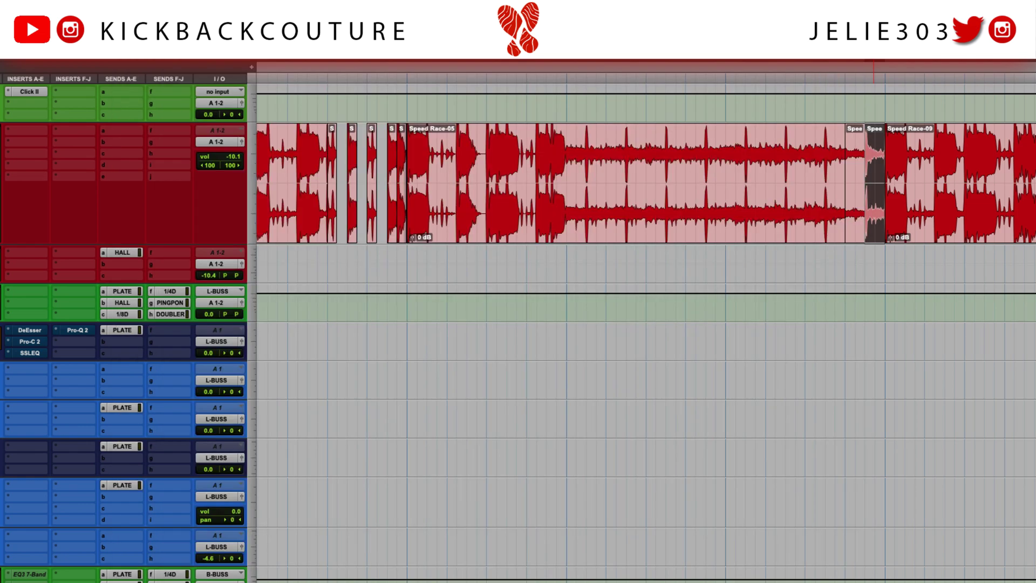
click(846, 255)
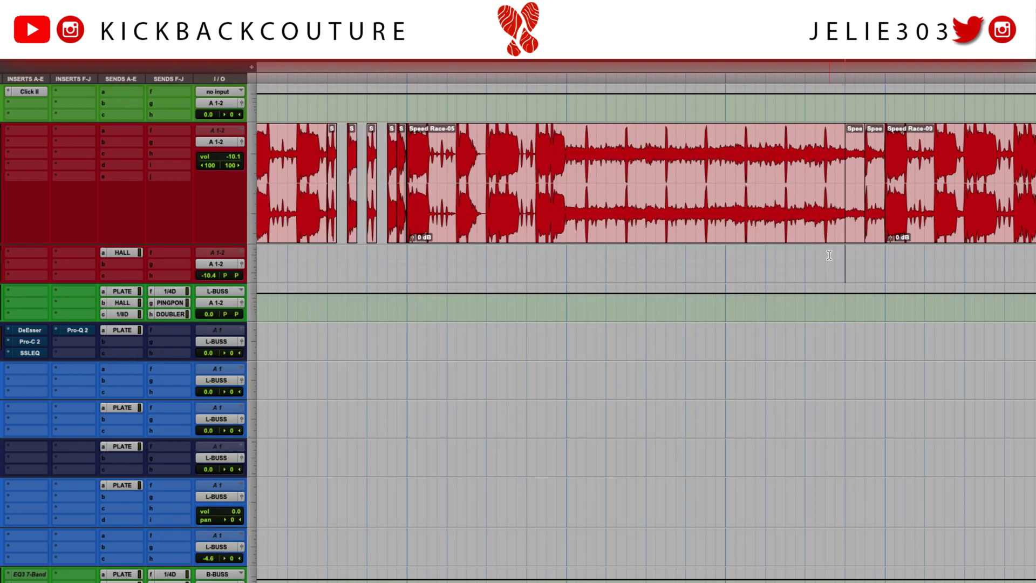
key(space)
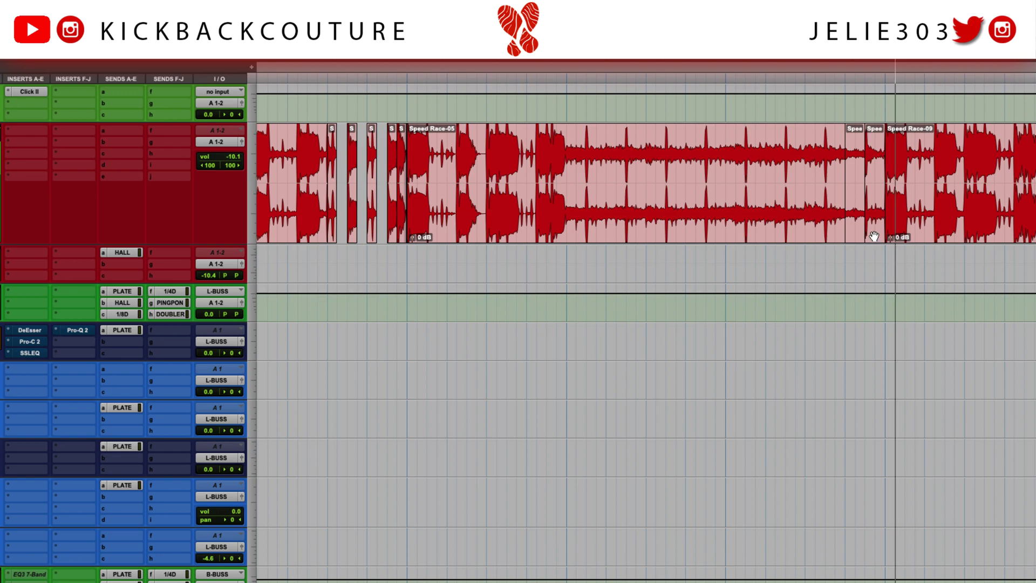
click(826, 253)
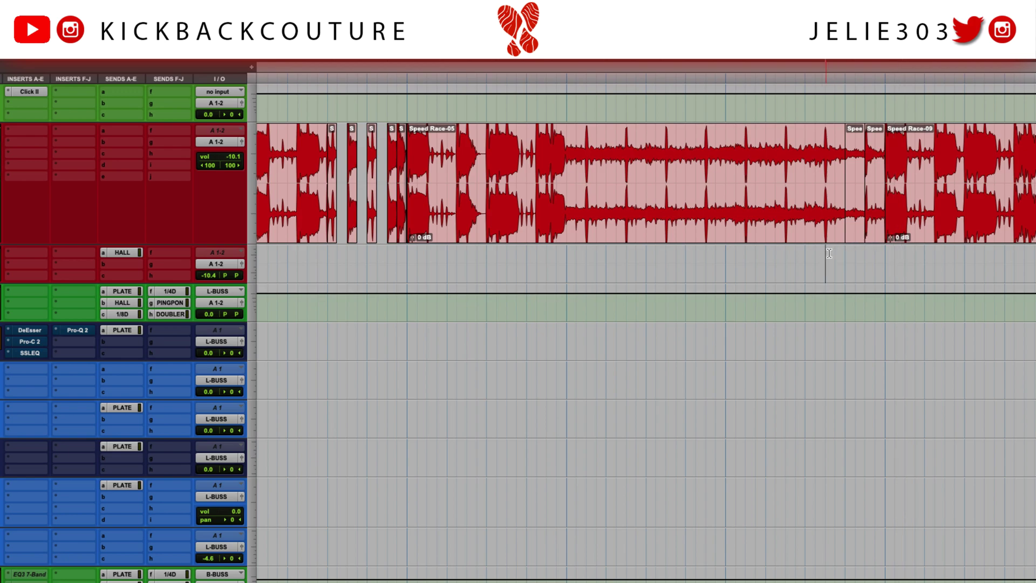
Process the second half-beat piece of beat 10|4 on the BEAT track with Lo-Fi at a 3675 Hertz sample rate and render it.
click(873, 237)
key(space)
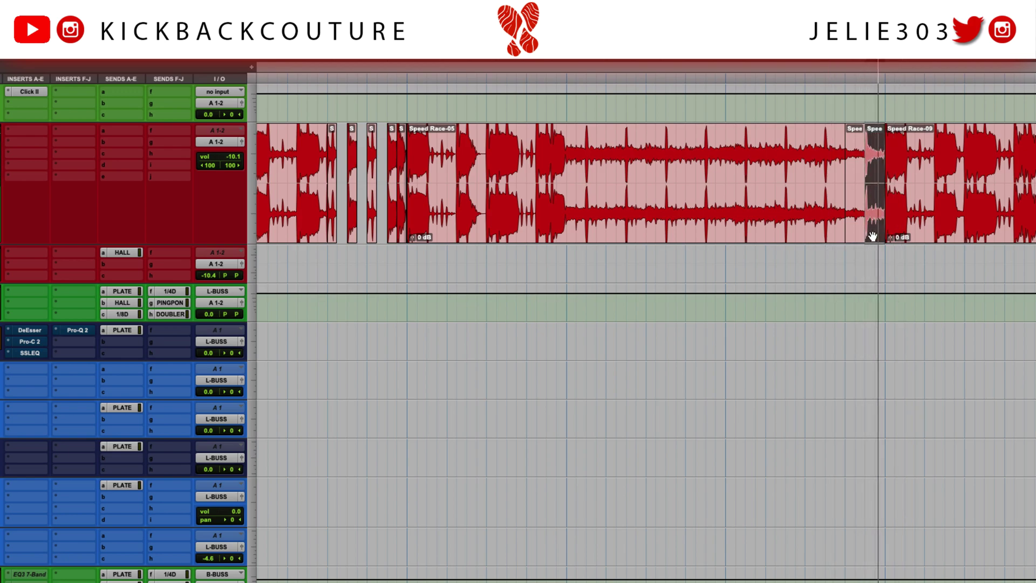
key(space)
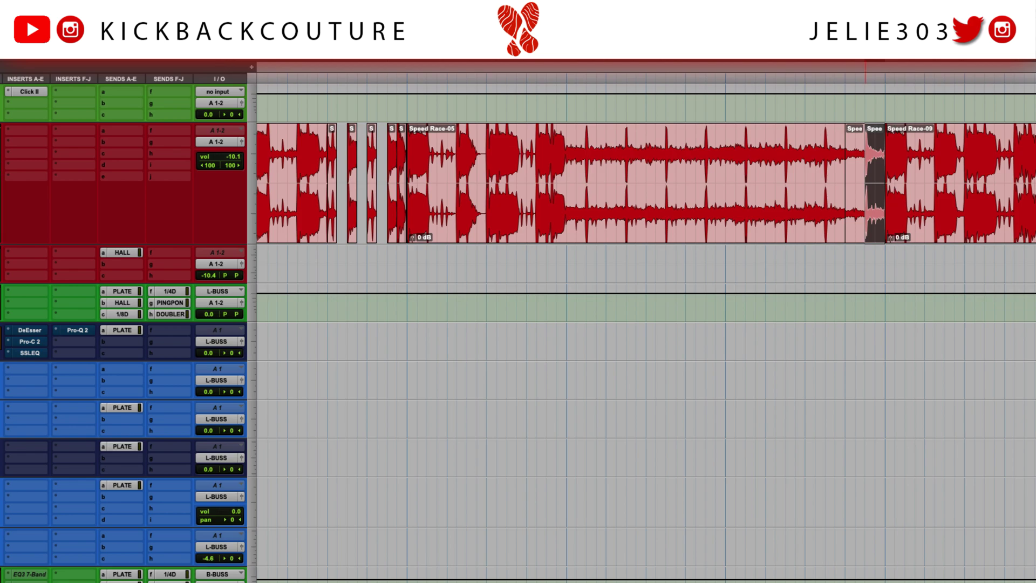
click(192, 53)
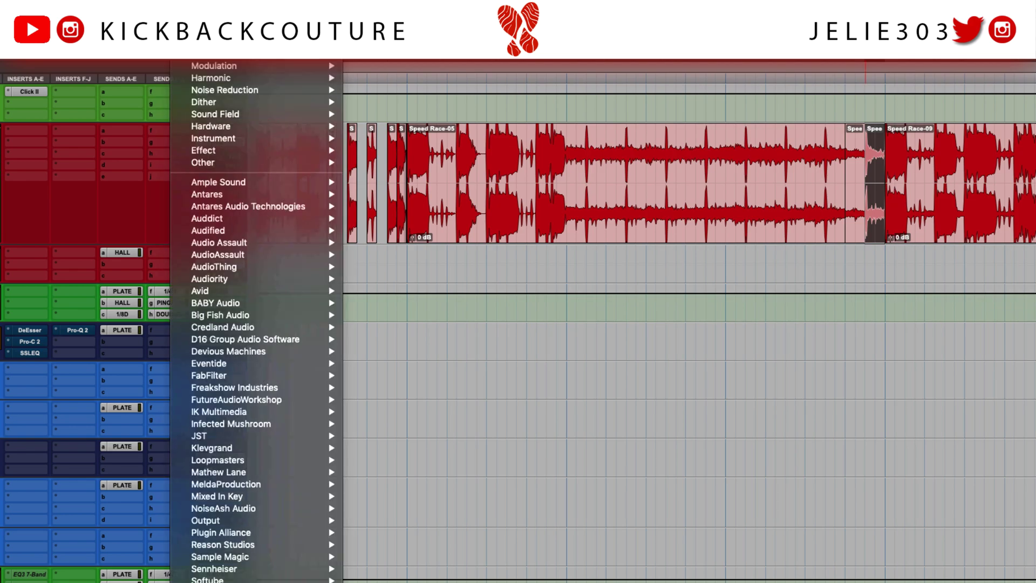
click(429, 222)
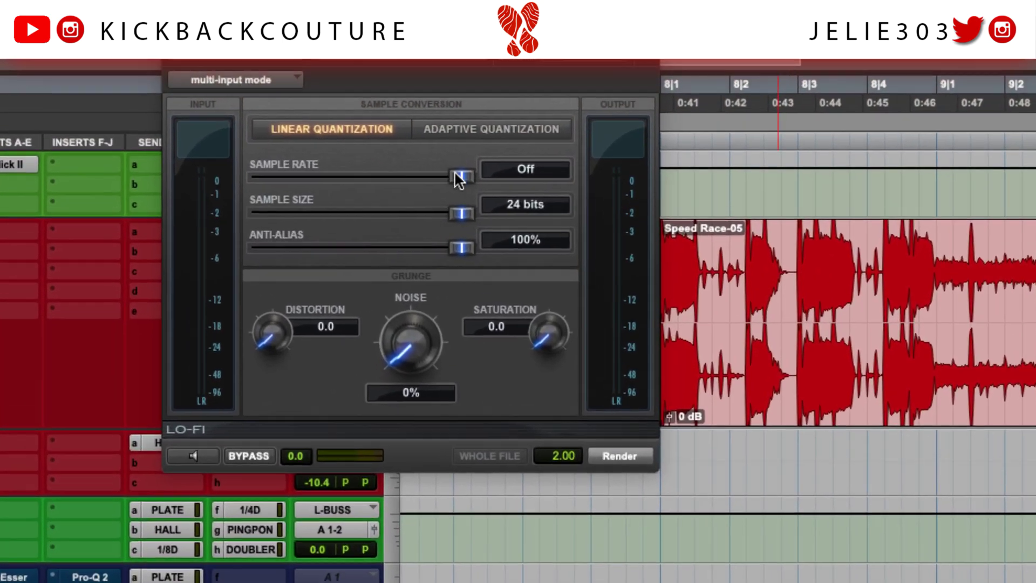
drag(291, 98, 272, 96)
drag(484, 201, 467, 234)
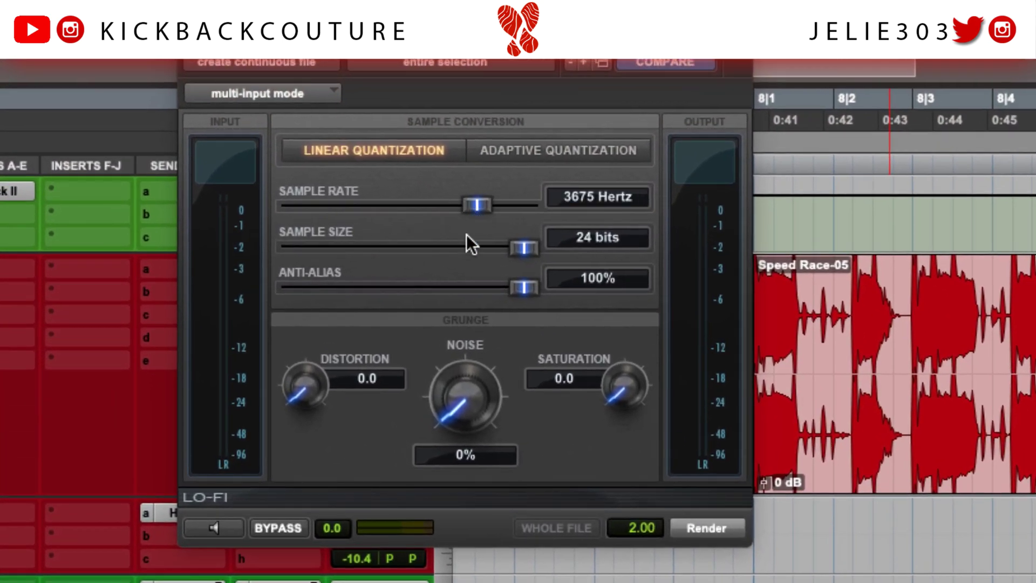
click(704, 528)
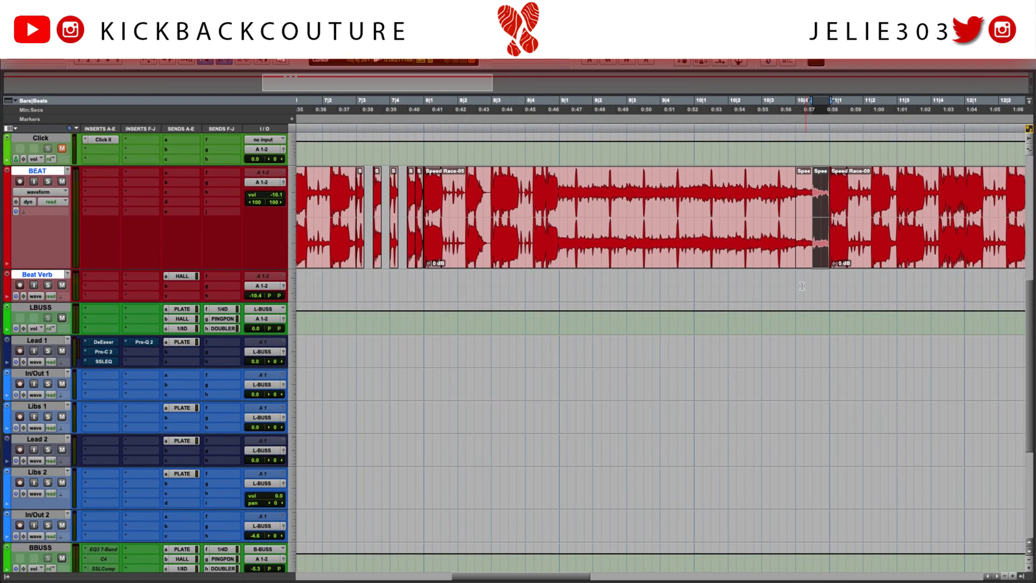
Play the BEAT track across the two half-beat pieces of beat 10|4.
click(792, 279)
key(space)
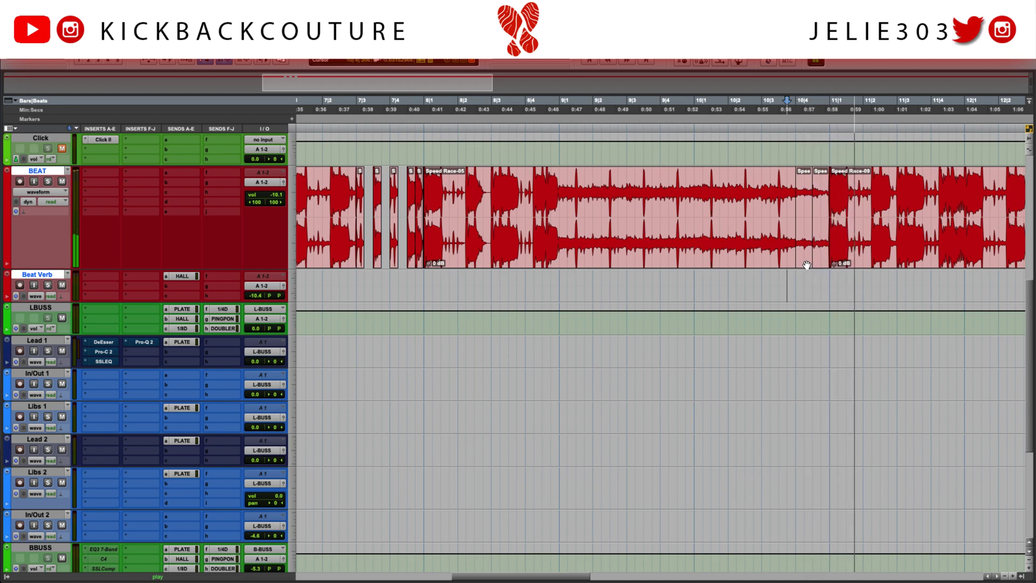
double_click(796, 270)
key(space)
click(795, 275)
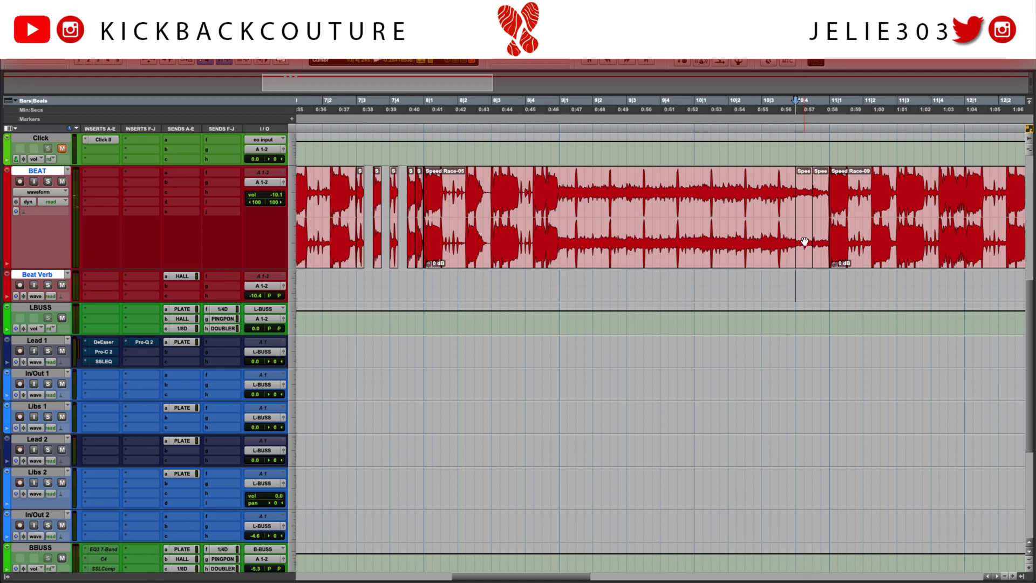
Split the first half-beat piece at 10|4|240 and replace its second part with a duplicate of its first part.
key(t)
key(t)
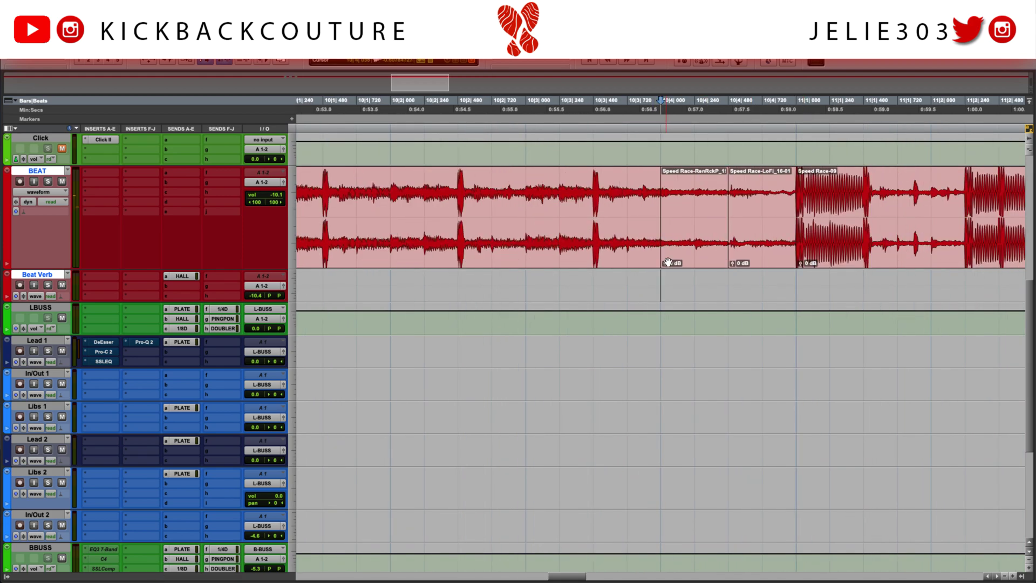
click(695, 238)
key(super+e)
click(713, 253)
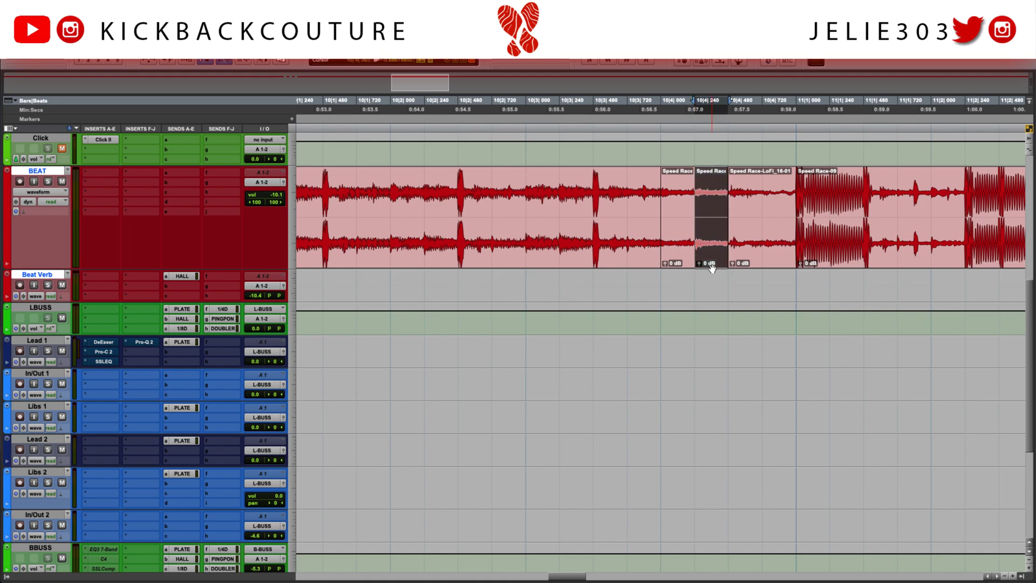
key(Delete)
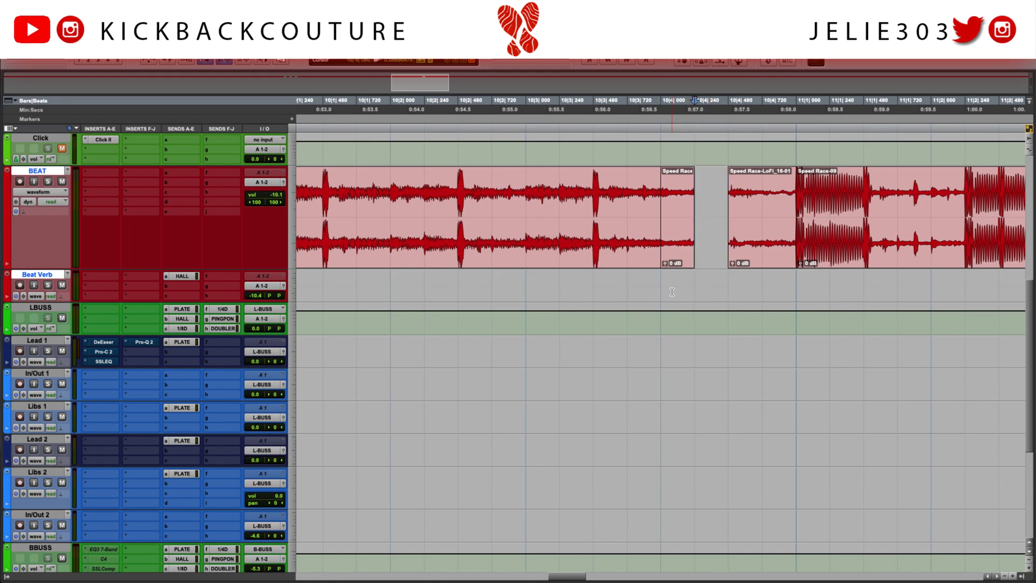
click(675, 264)
key(super+d)
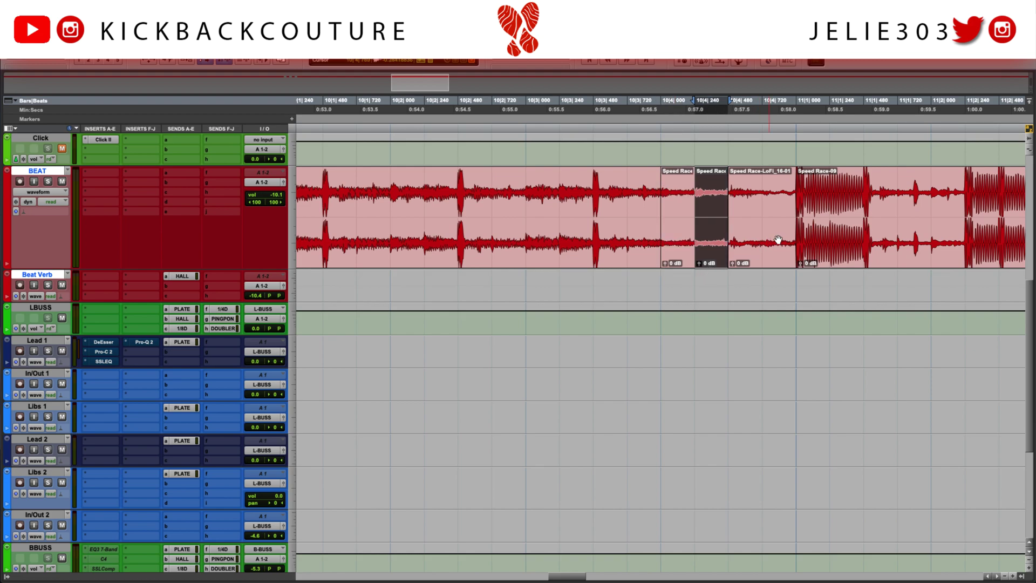
Split the Lo-Fi half-beat piece on the BEAT track at 10|4|720.
click(761, 205)
key(super+e)
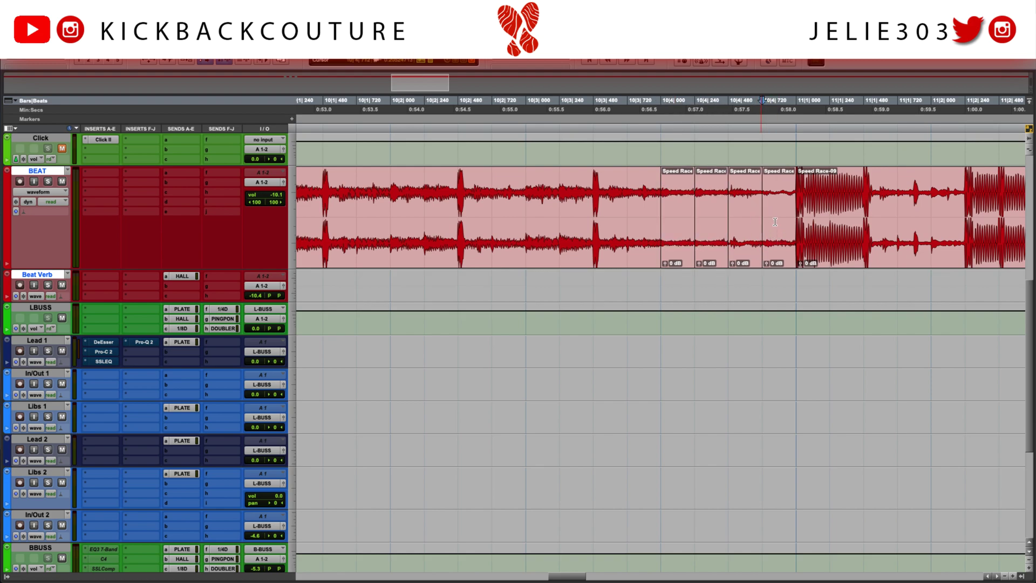
click(773, 246)
key(Delete)
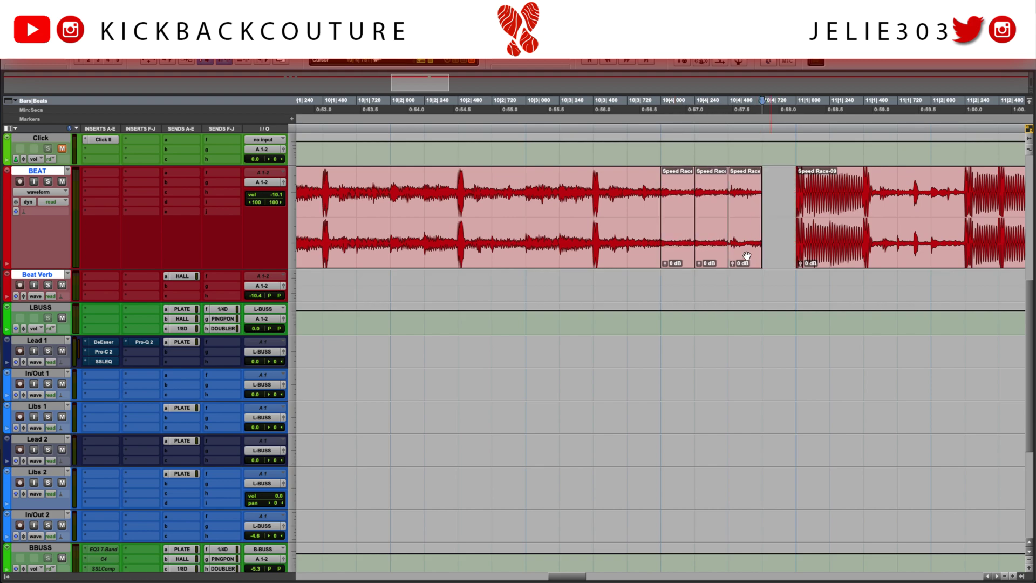
click(747, 257)
key(Delete)
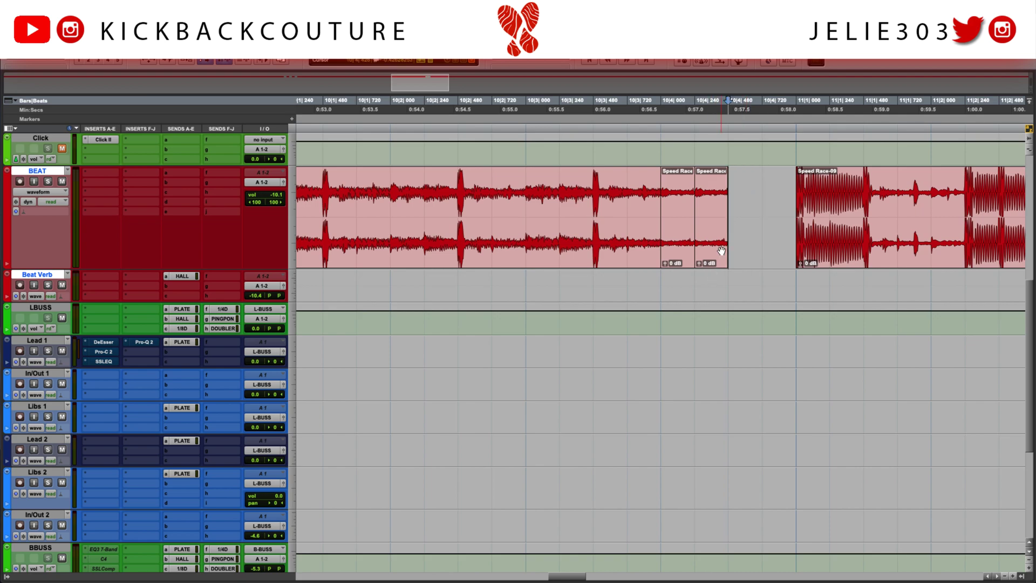
key(super+z)
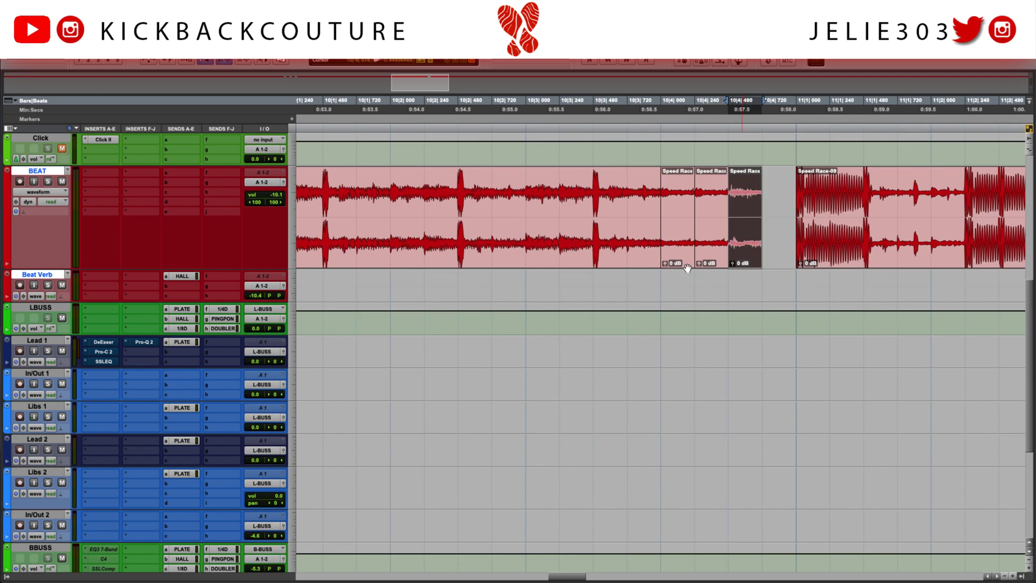
key(super+z)
Audition the four short pieces of beat 10|4, starting playback within beat 10|3 and again from just before the pieces.
click(560, 277)
key(space)
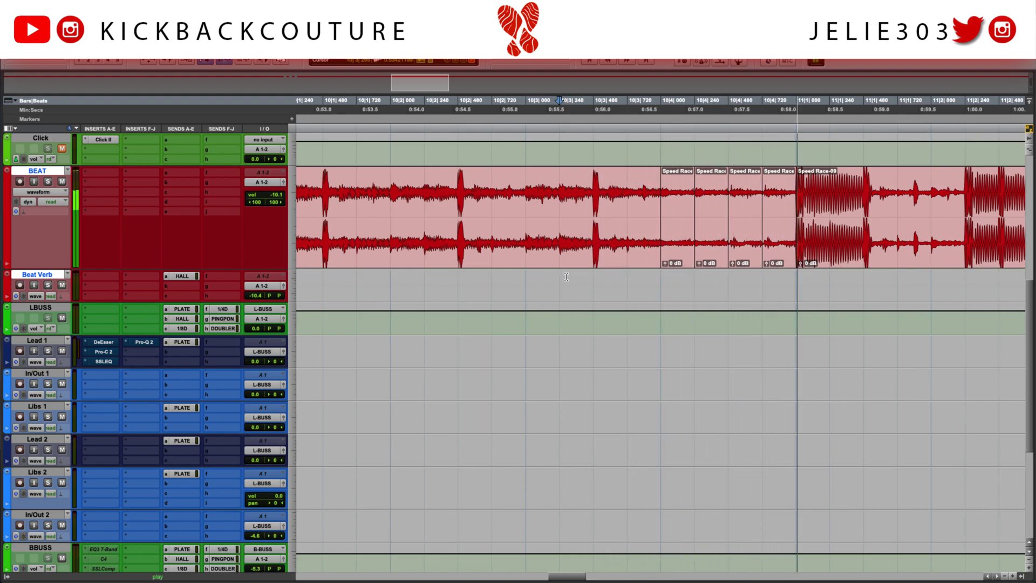
key(space)
key(r)
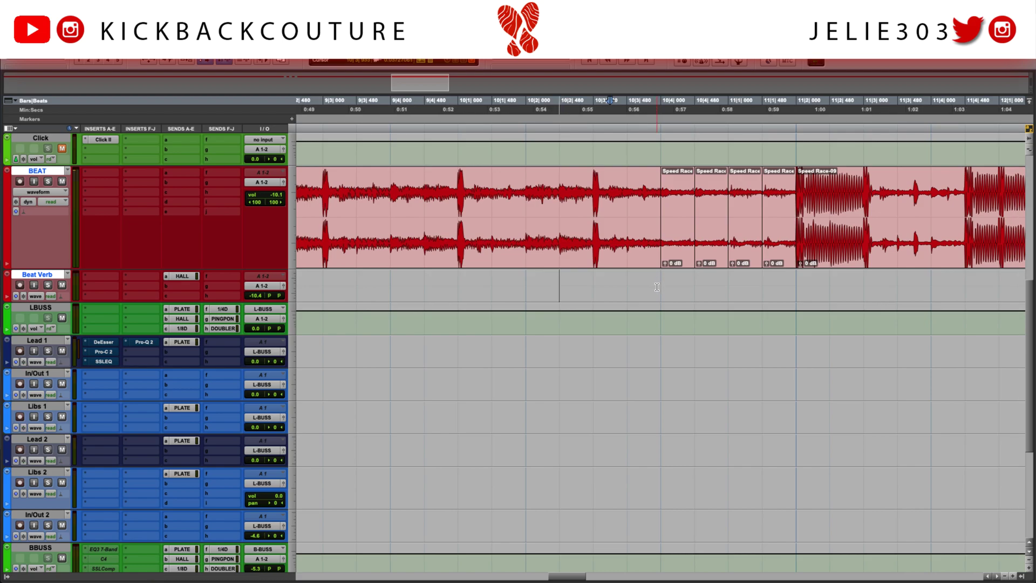
key(super+bracketleft)
key(super+bracketleft)
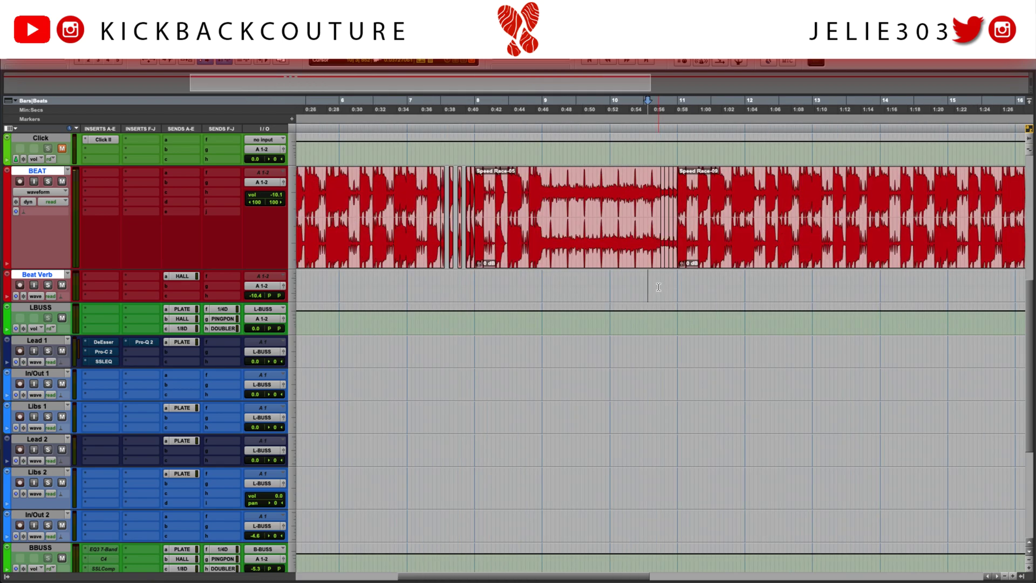
click(656, 286)
key(space)
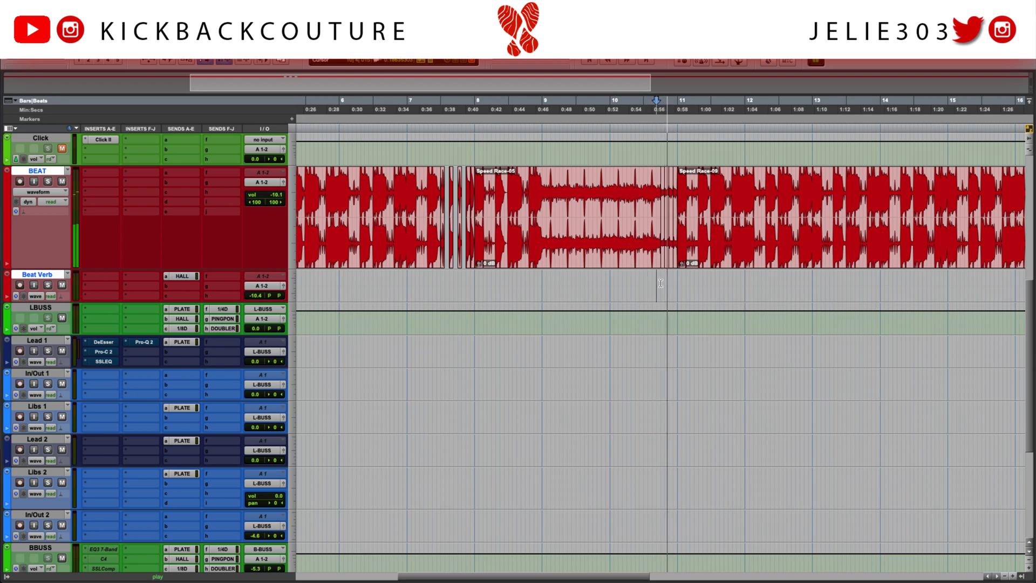
key(space)
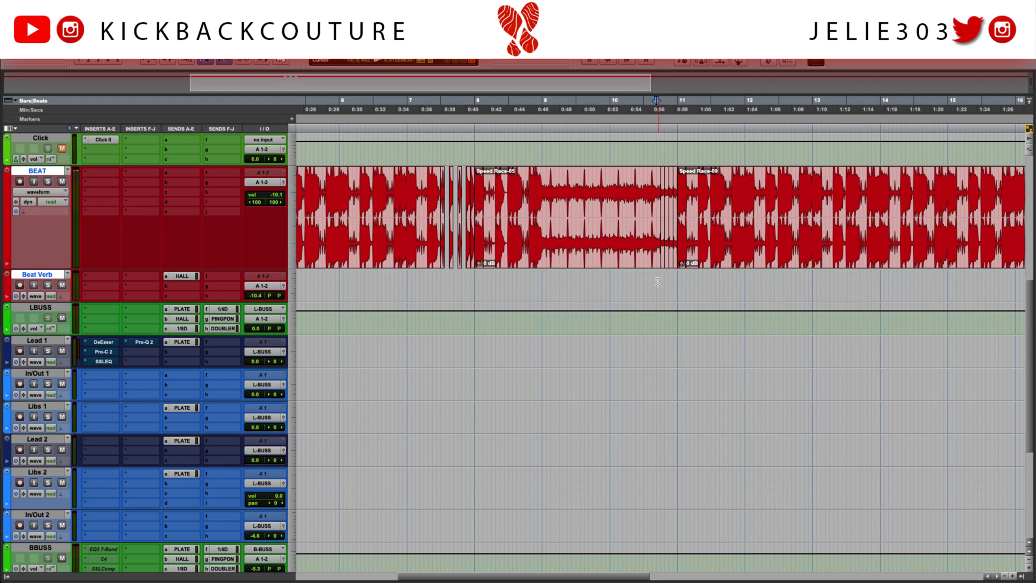
Play the breakdown from bar 19 and select all of bar 20 on the BEAT track.
scroll(656, 276, right, 10)
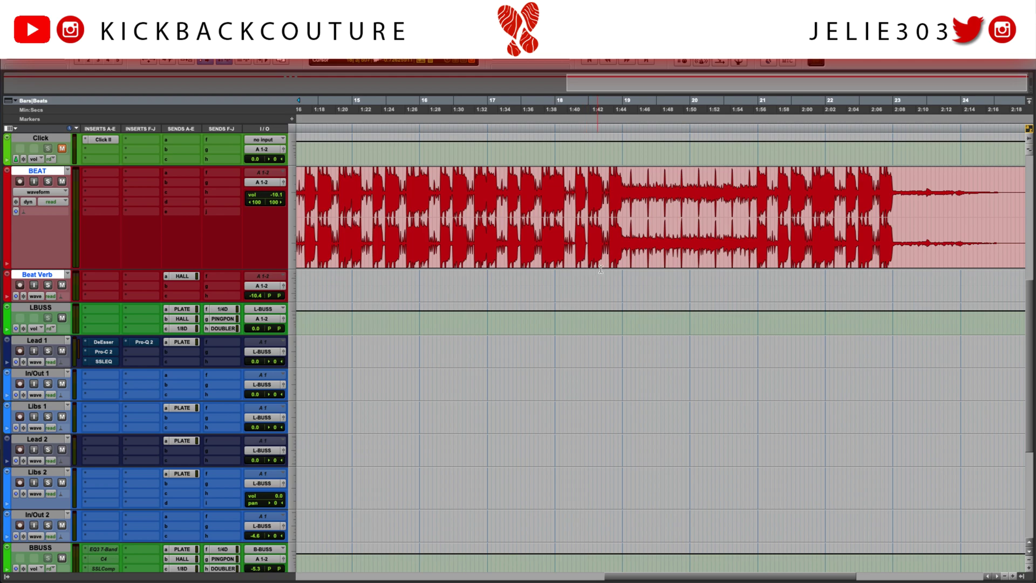
key(space)
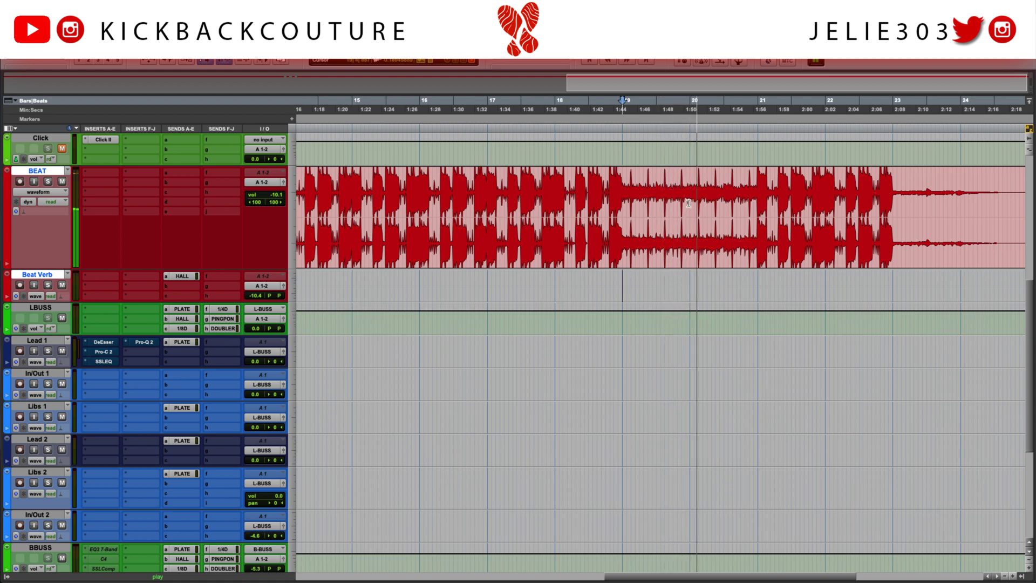
drag(690, 216, 758, 213)
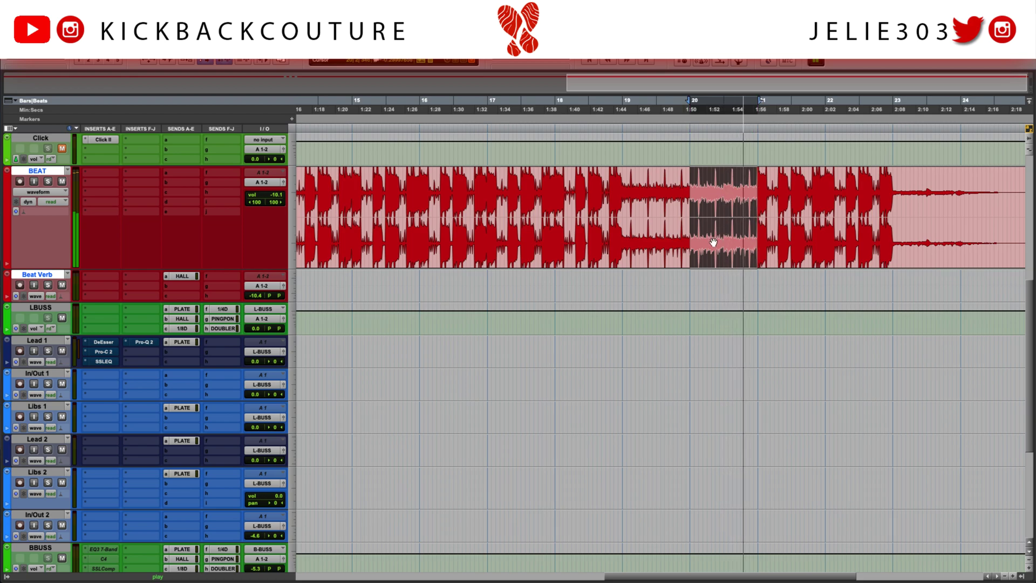
key(space)
Open the Reason Rack Plugin for the selected bar 20 and add a Polar Dual Pitch Shifter to the rack.
click(242, 6)
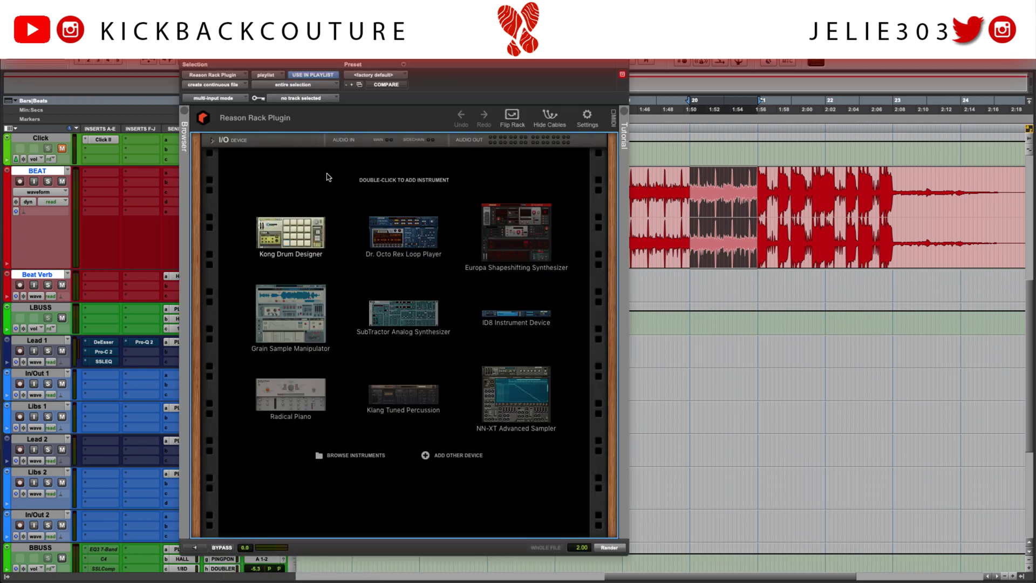
right_click(325, 176)
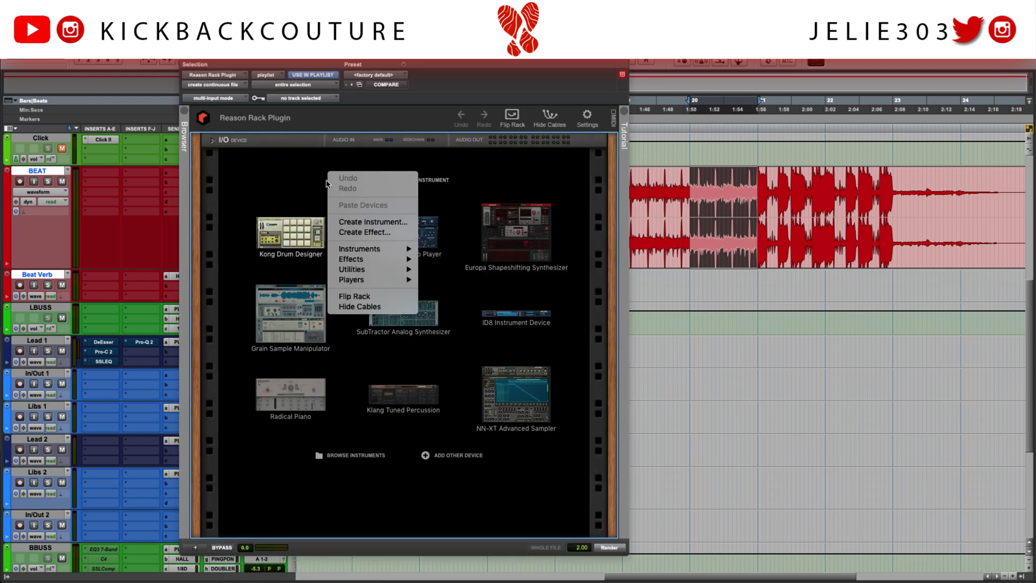
mouse_move(382, 259)
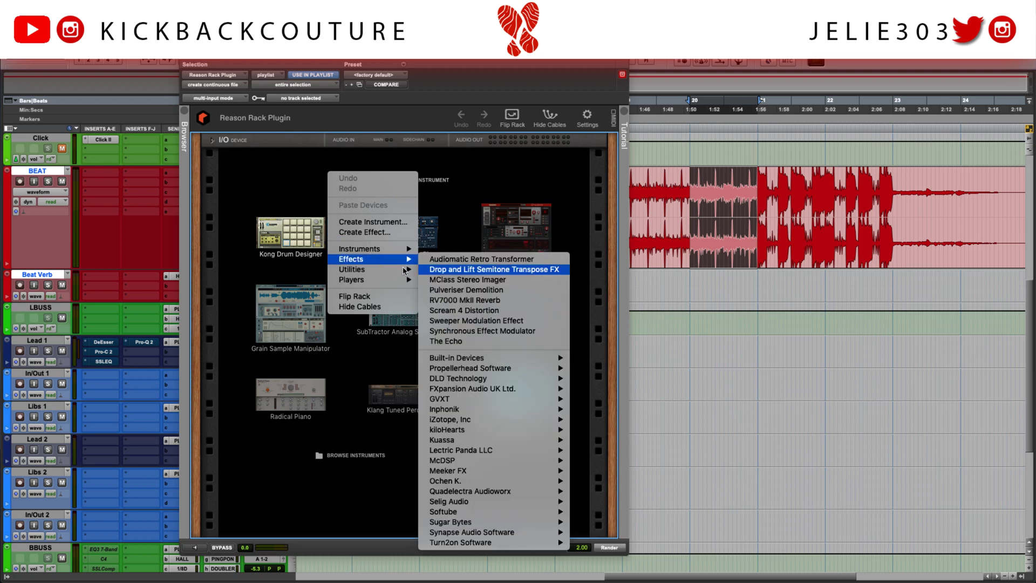
mouse_move(499, 361)
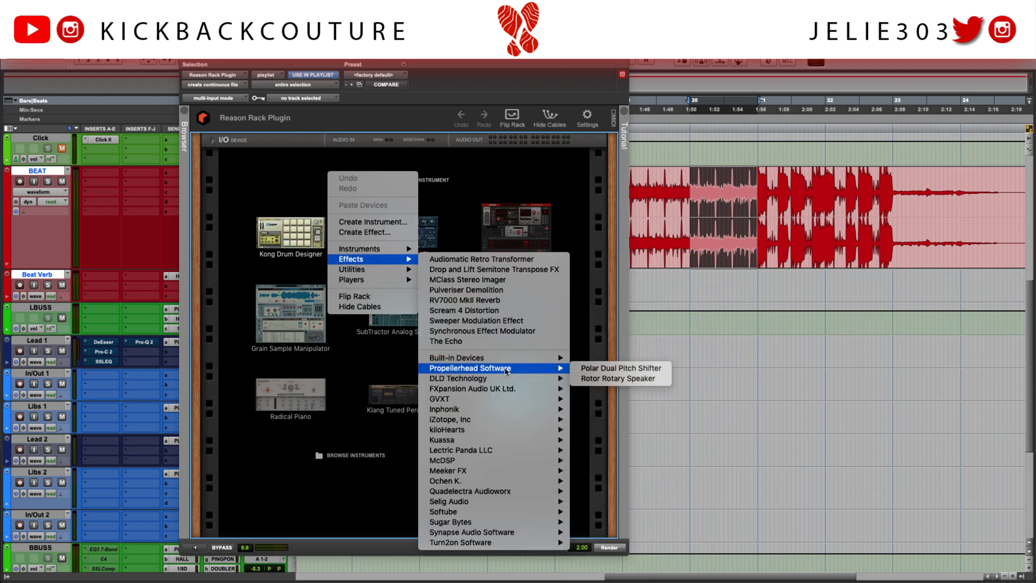
click(591, 368)
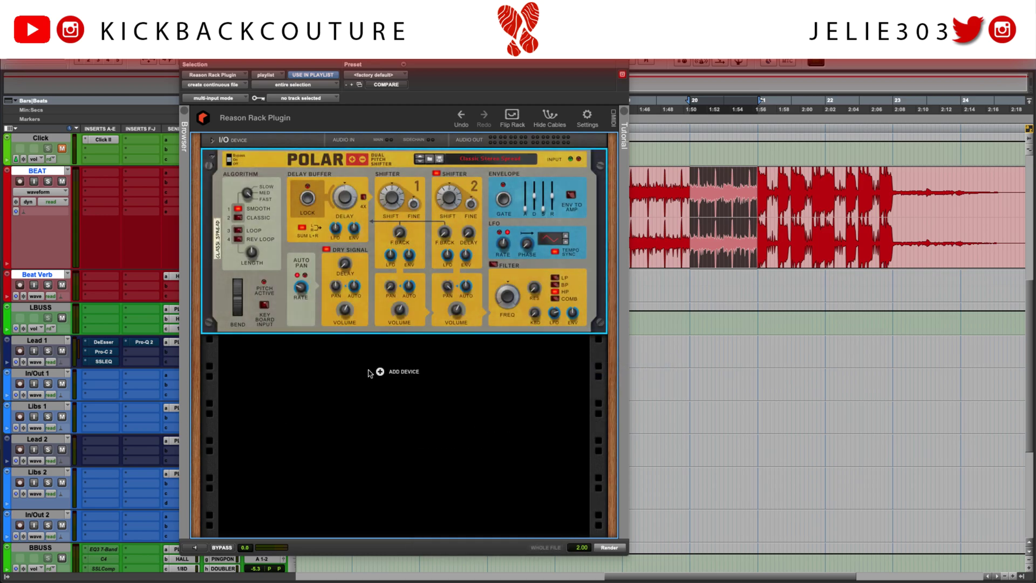
Add a Rotor Rotary Speaker below Polar in the rack and select it.
right_click(376, 372)
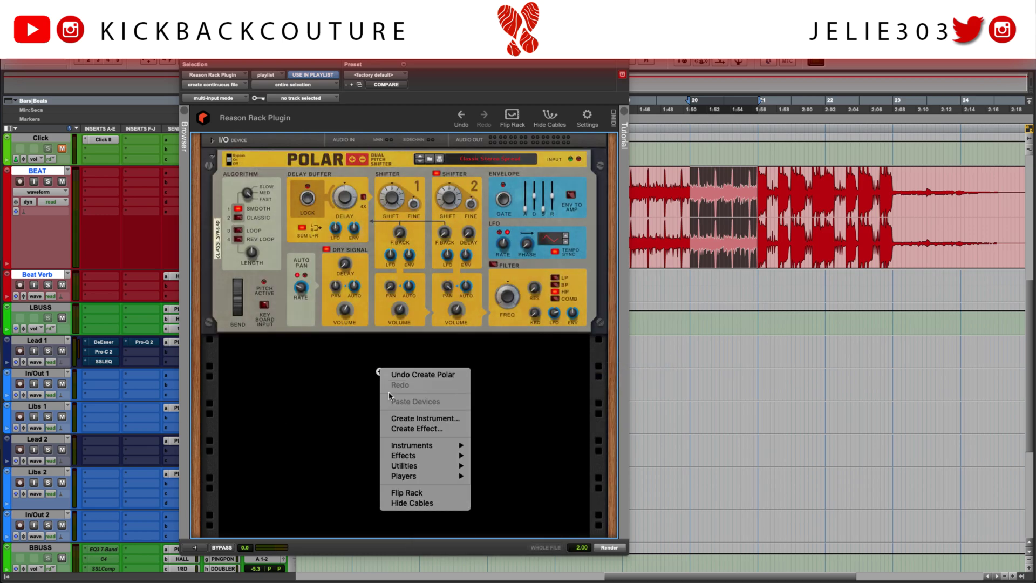
mouse_move(421, 456)
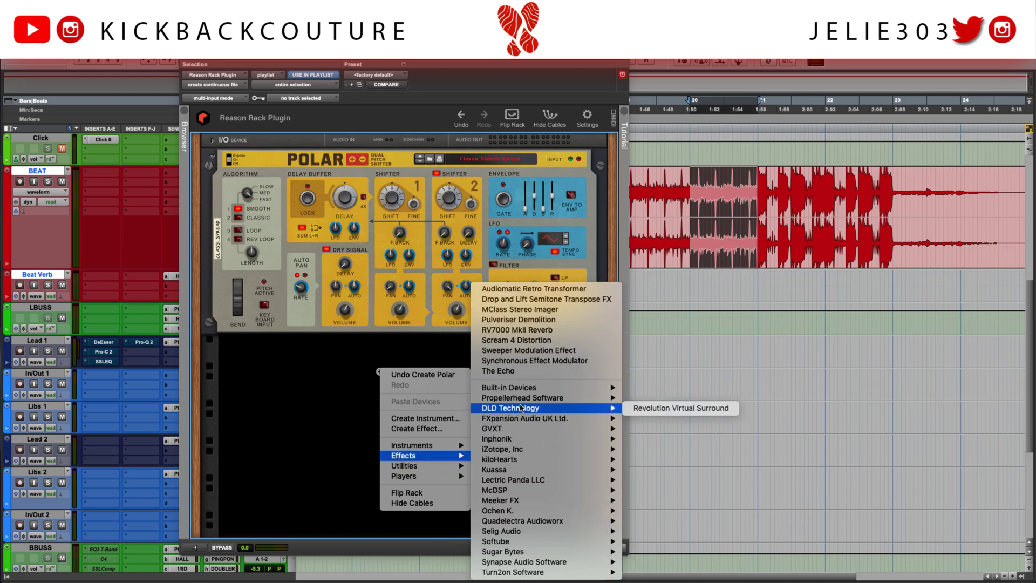
mouse_move(527, 404)
click(666, 409)
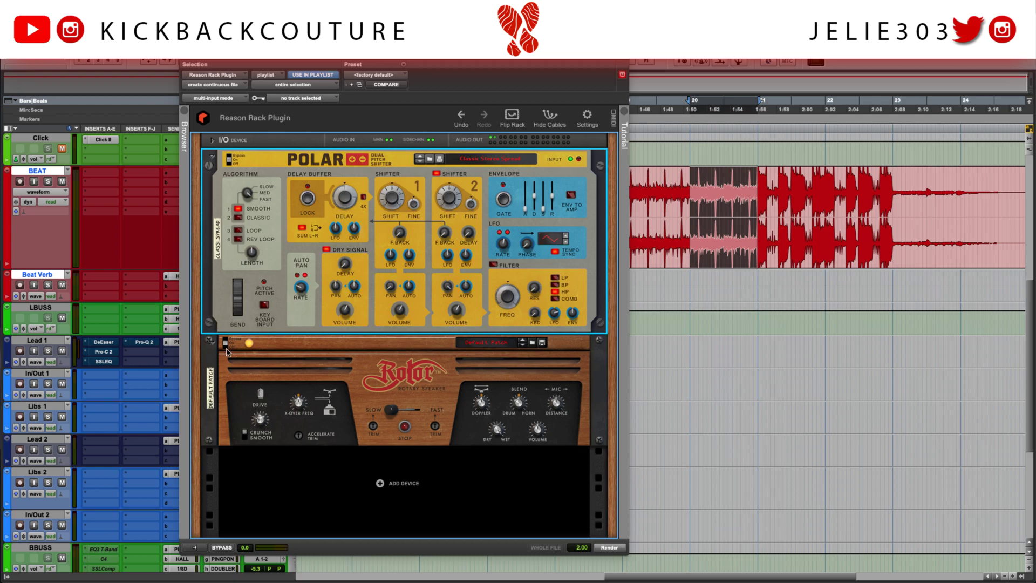
click(280, 342)
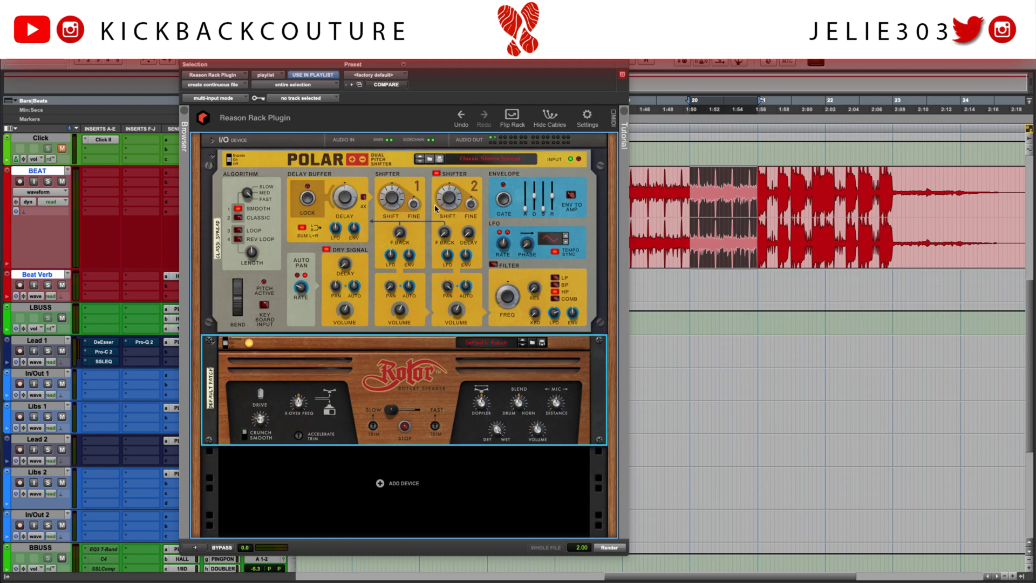
Switch Polar's Shifter 2 off and back on, preview bar 20 through the rack, and turn off Polar's dry signal.
click(437, 174)
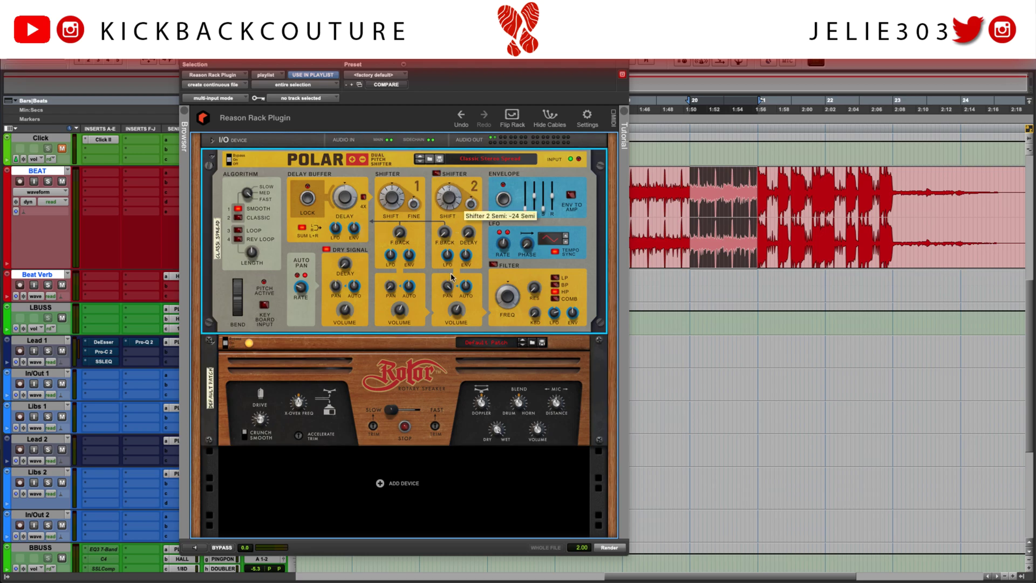
click(437, 174)
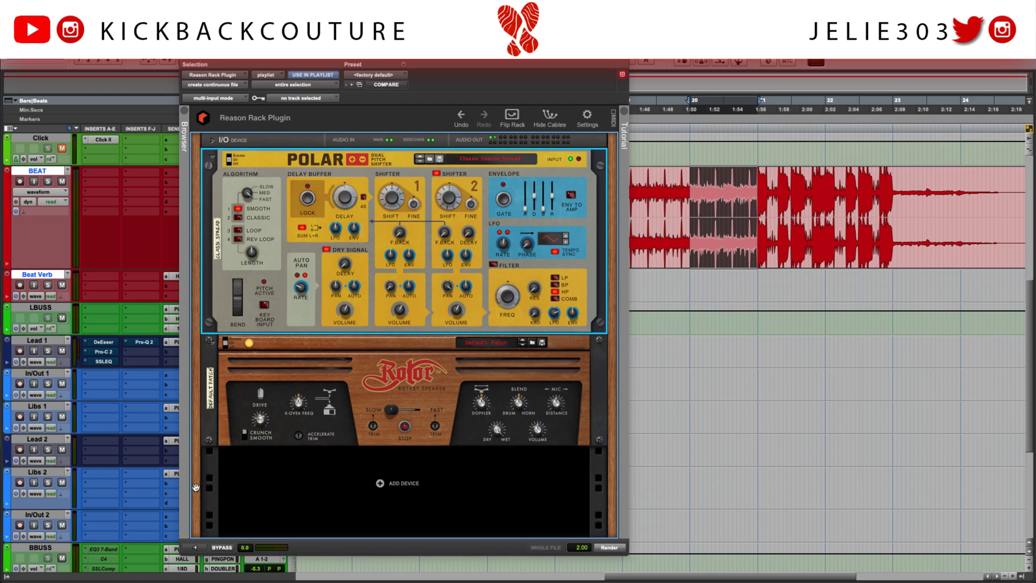
click(195, 550)
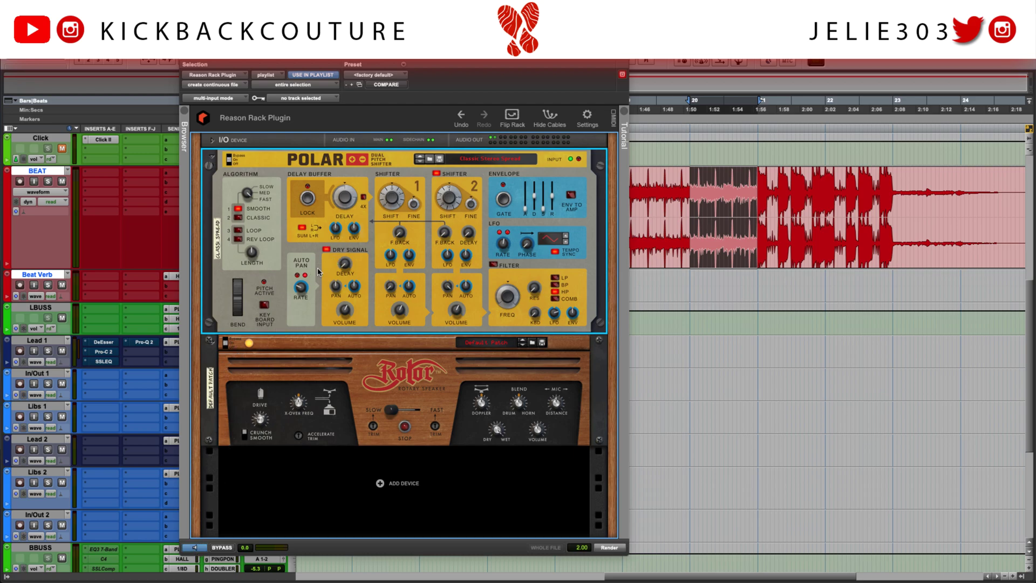
click(326, 249)
Set Rotor's speed to Fast during the preview and stop playback.
click(226, 339)
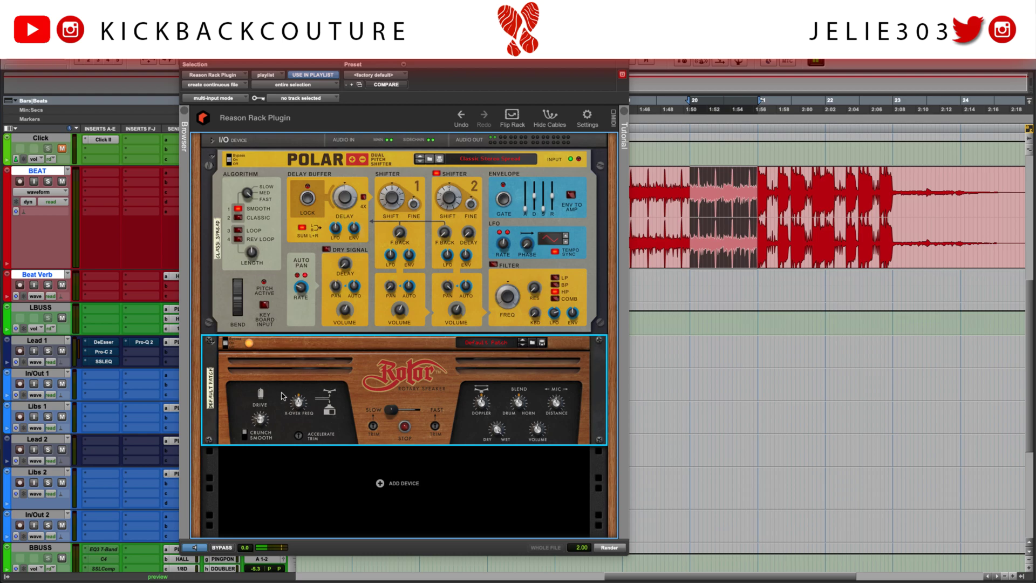
click(435, 416)
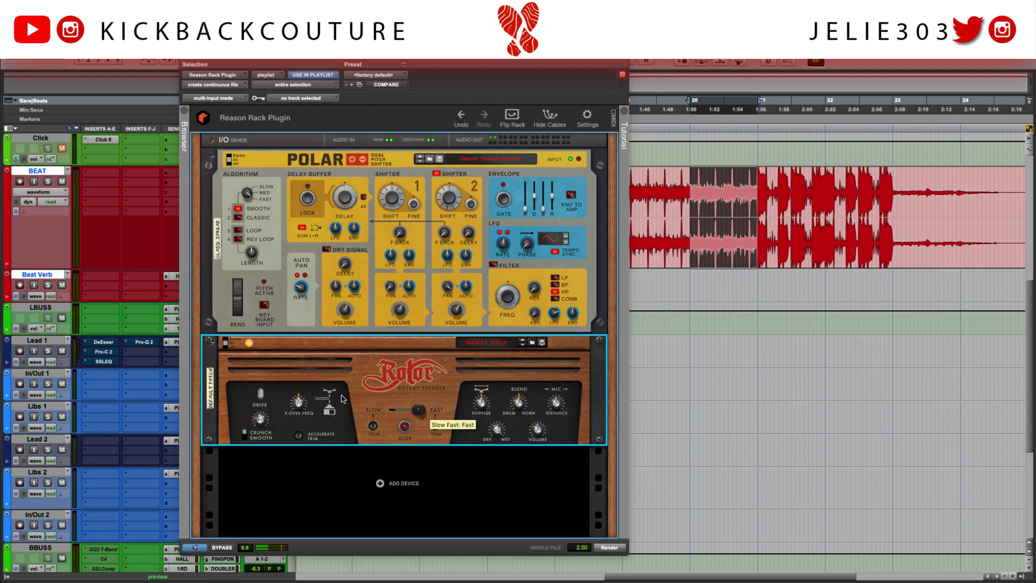
key(space)
Move Rotor above Polar in the rack and check the cable routing on the rear.
mouse_move(394, 351)
mouse_down()
mouse_move(402, 157)
mouse_move(402, 369)
mouse_move(402, 159)
mouse_move(399, 167)
mouse_up()
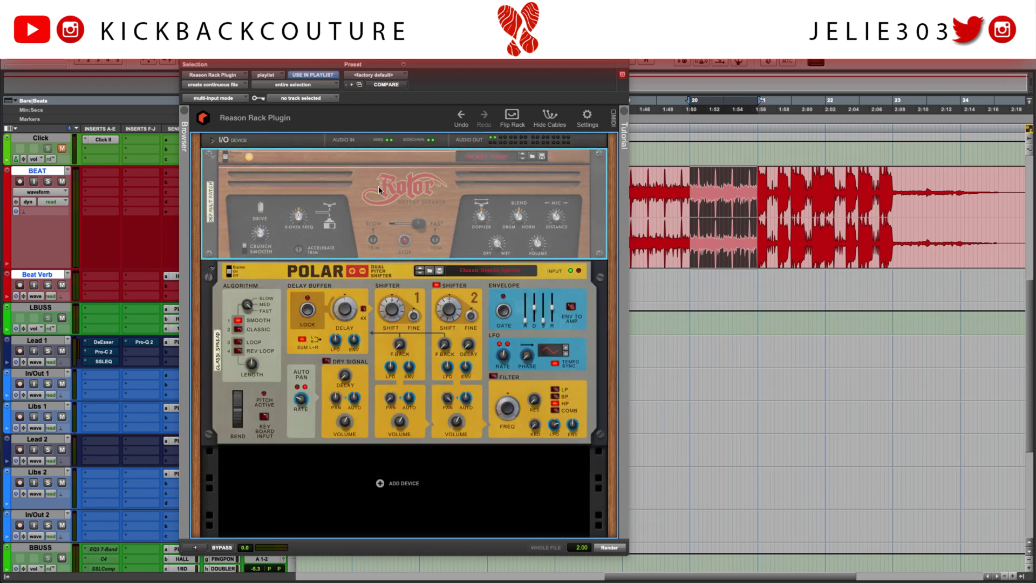
key(Tab)
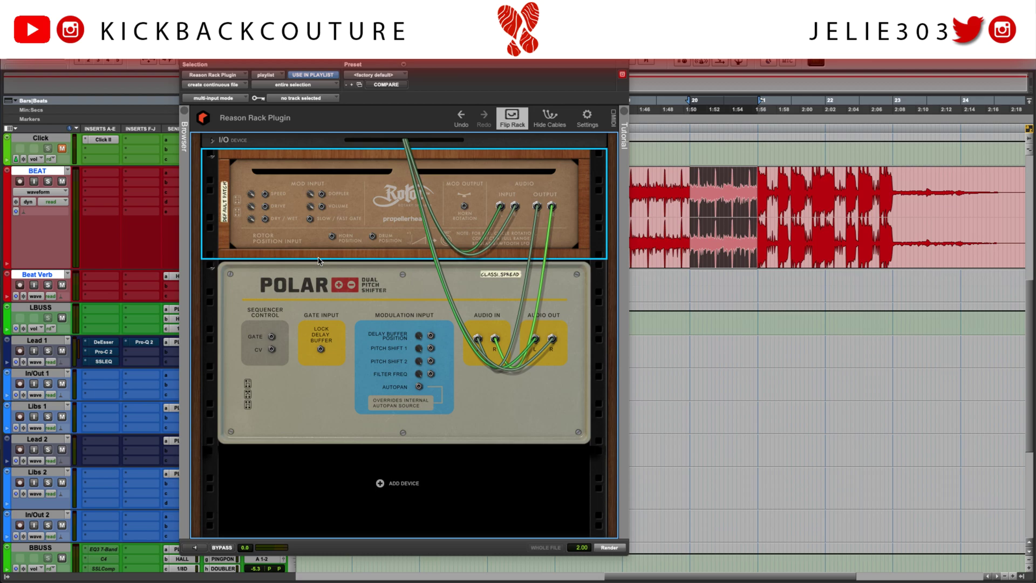
key(Tab)
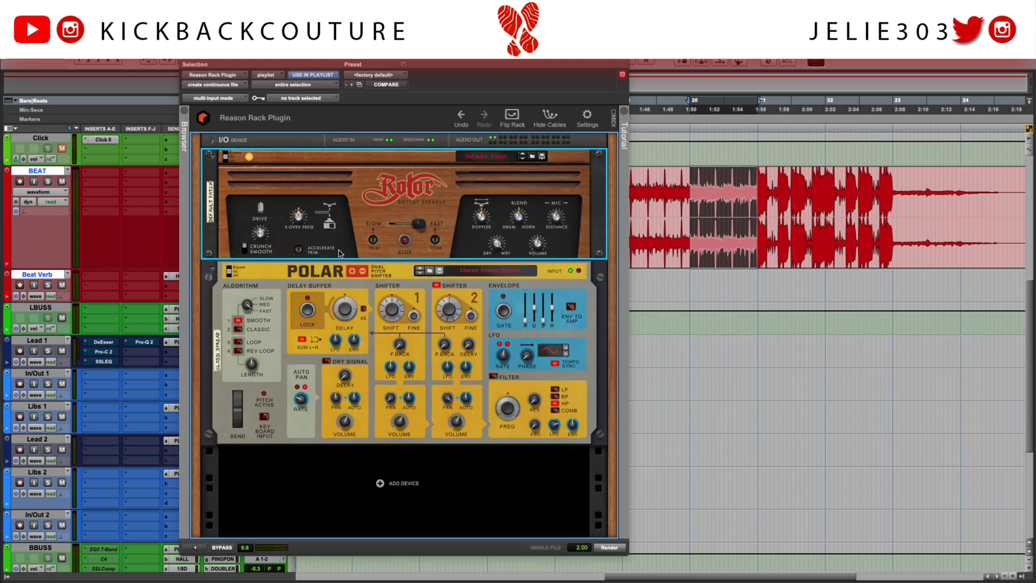
Compare bar 20 unprocessed and previewed through the rack, switching Rotor to Bypass and back On, and render the effect onto the selection.
key(space)
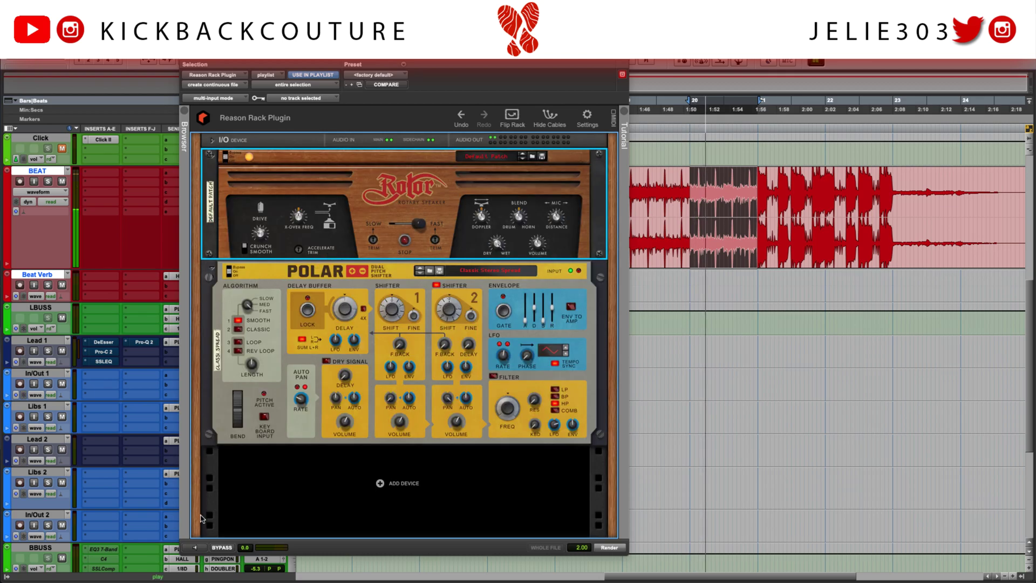
click(195, 548)
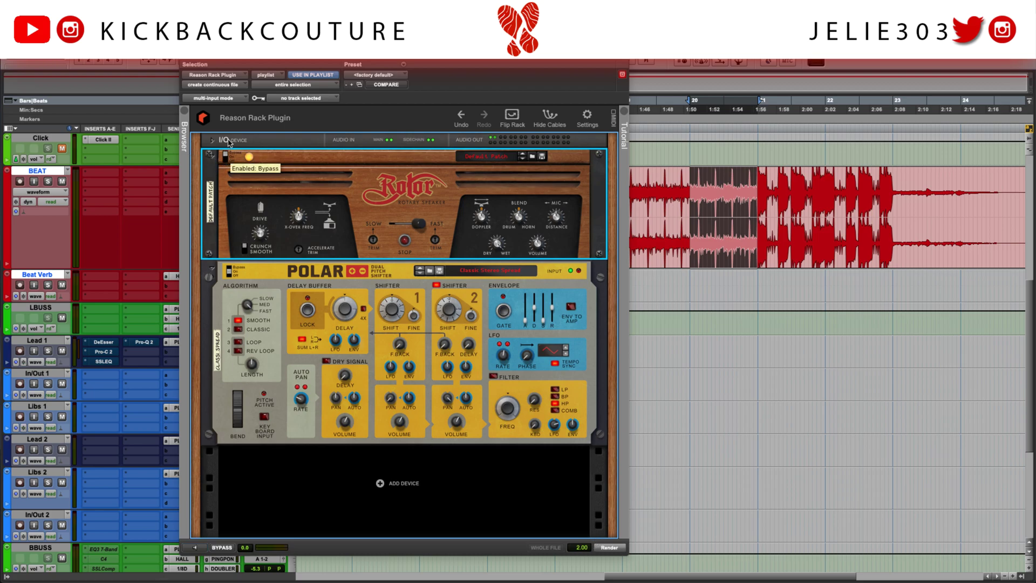
click(196, 547)
click(226, 157)
click(225, 157)
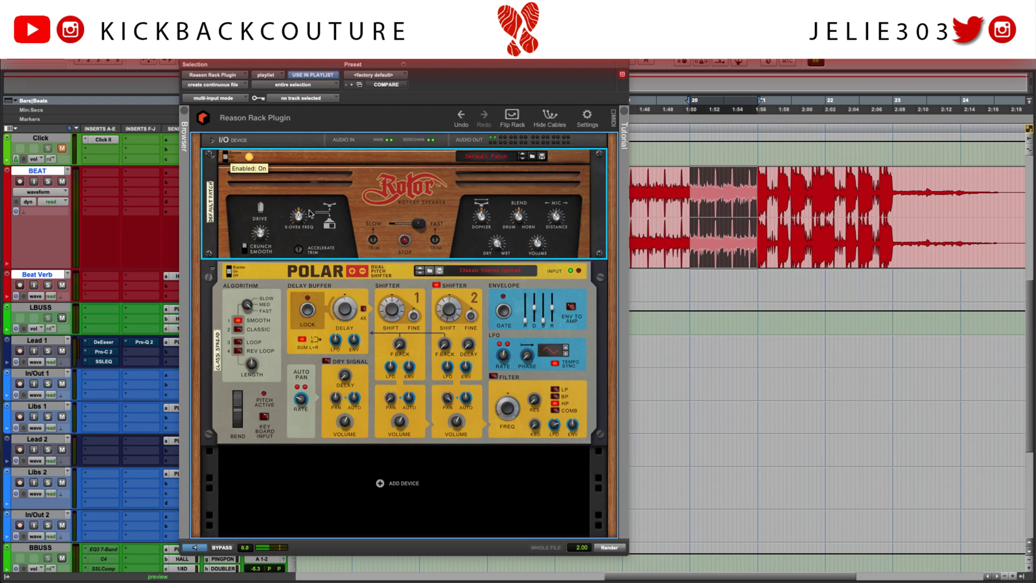
click(609, 548)
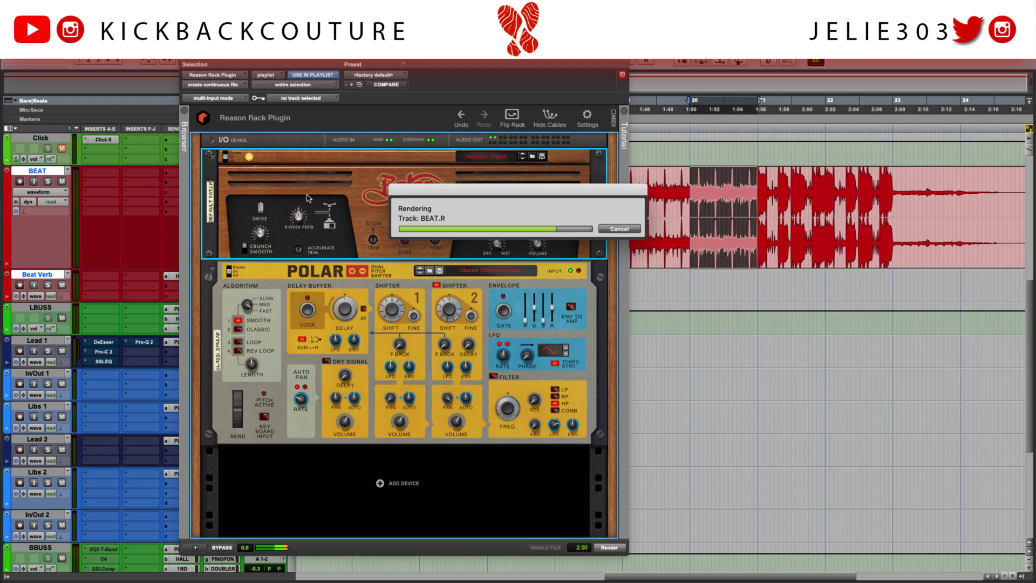
click(187, 61)
Audition the transition into the rendered bar 20 from 19|4|000 until the beat resumes at bar 21.
click(689, 285)
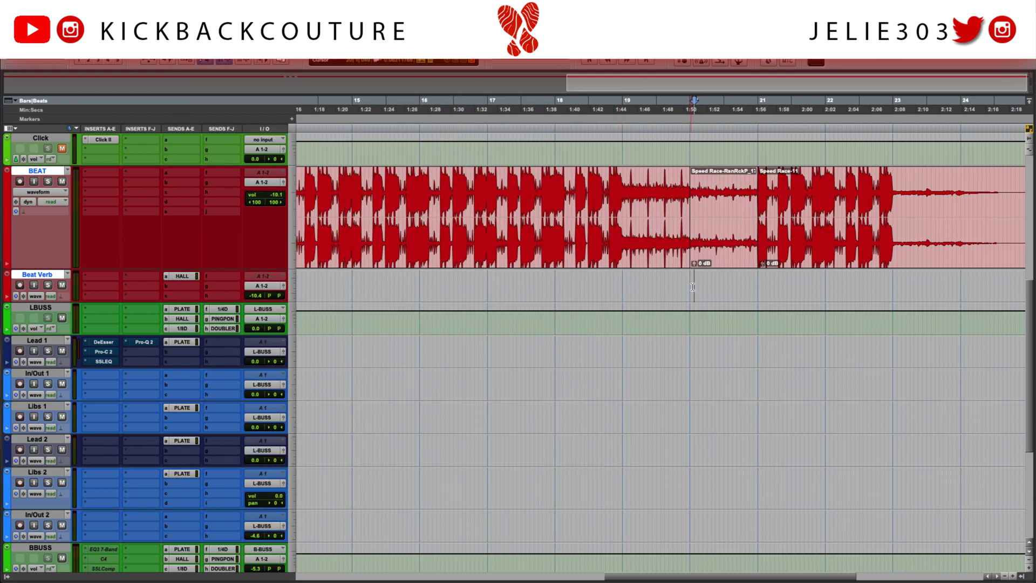
click(689, 284)
key(t)
key(t)
key(t)
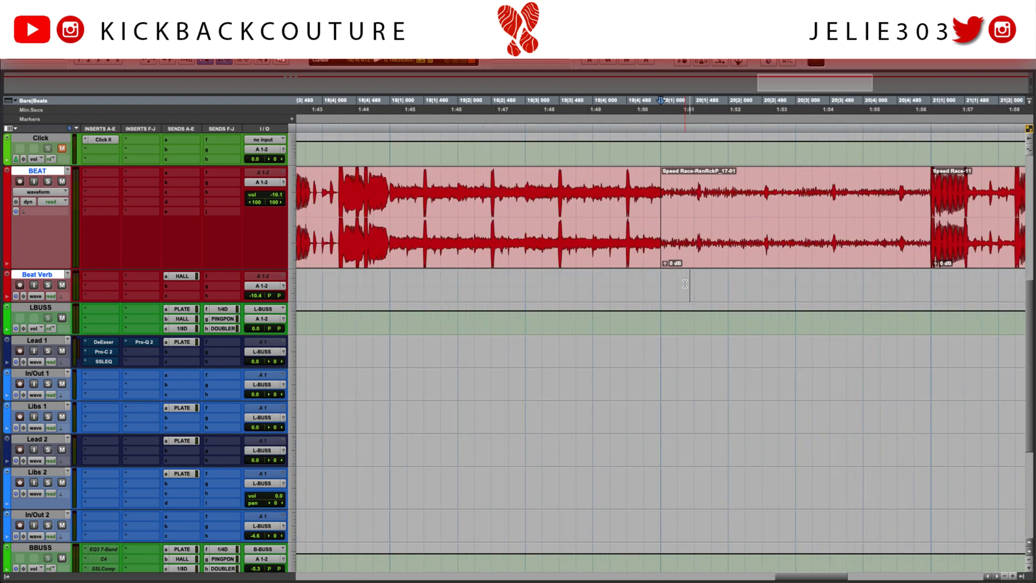
key(super+bracketright)
click(391, 283)
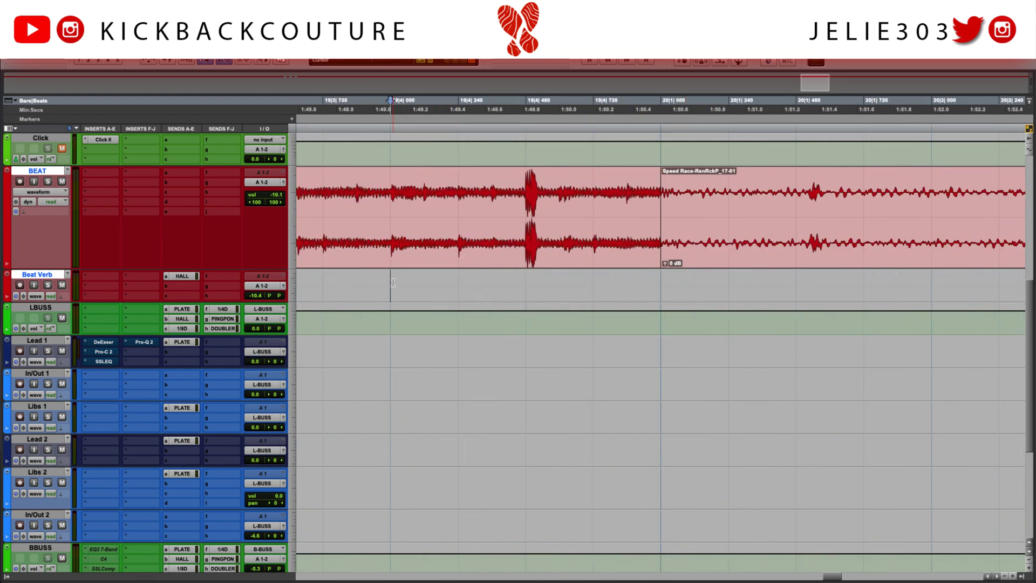
key(space)
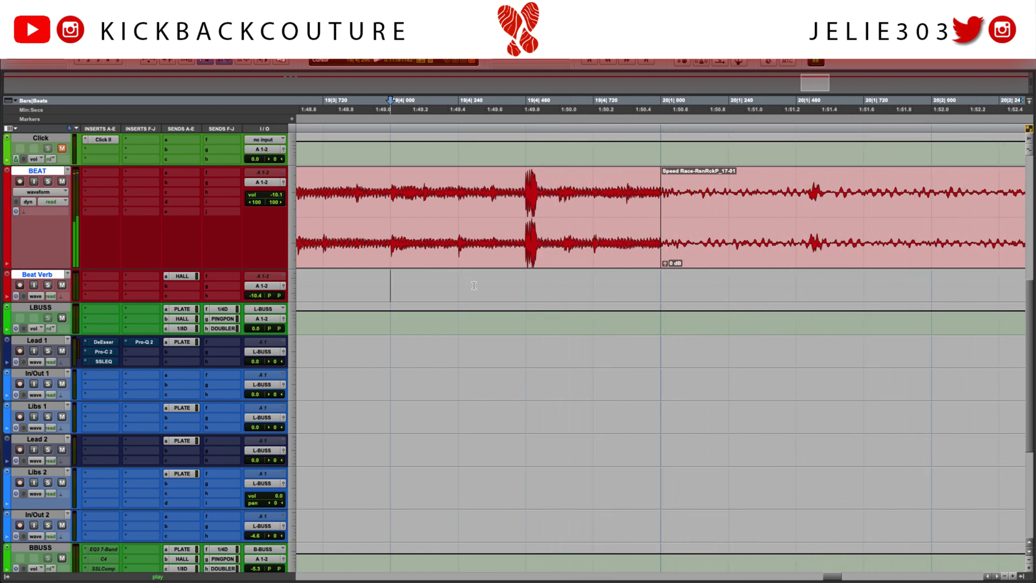
key(space)
key(super+bracketleft)
key(r)
key(r)
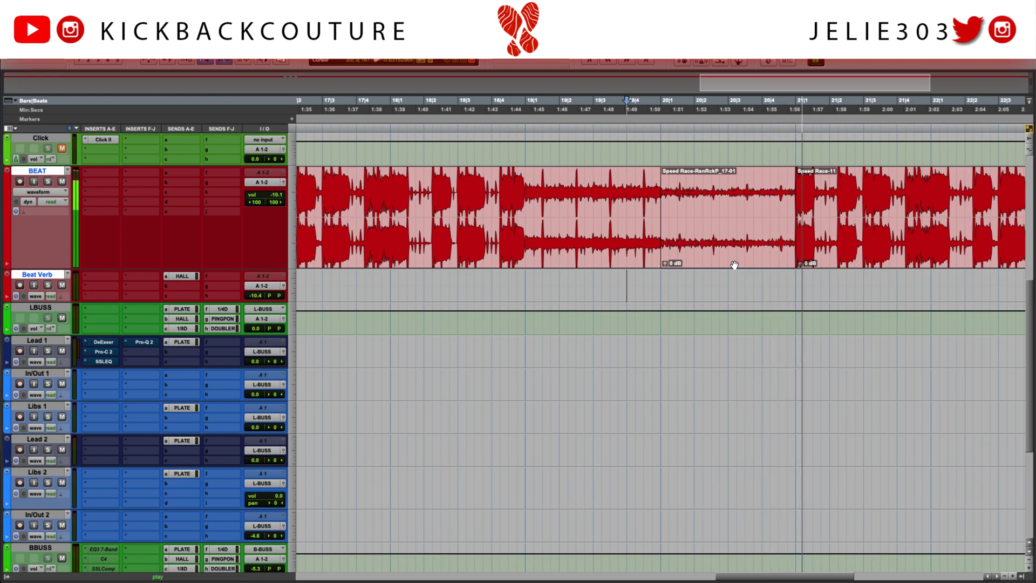
key(space)
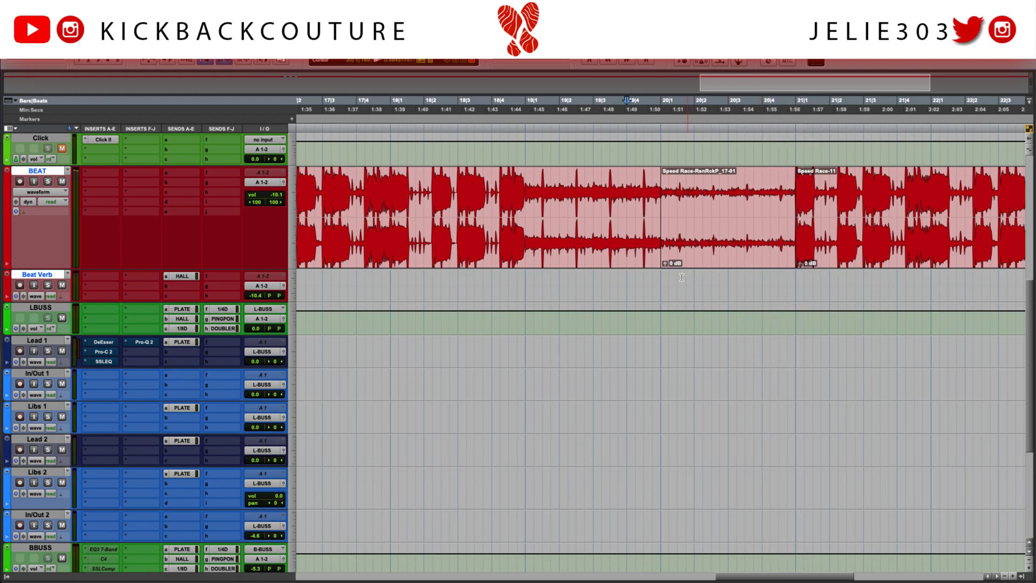
Trim the start of the rendered bar 20 clip on the BEAT track to 20|1|240.
click(661, 278)
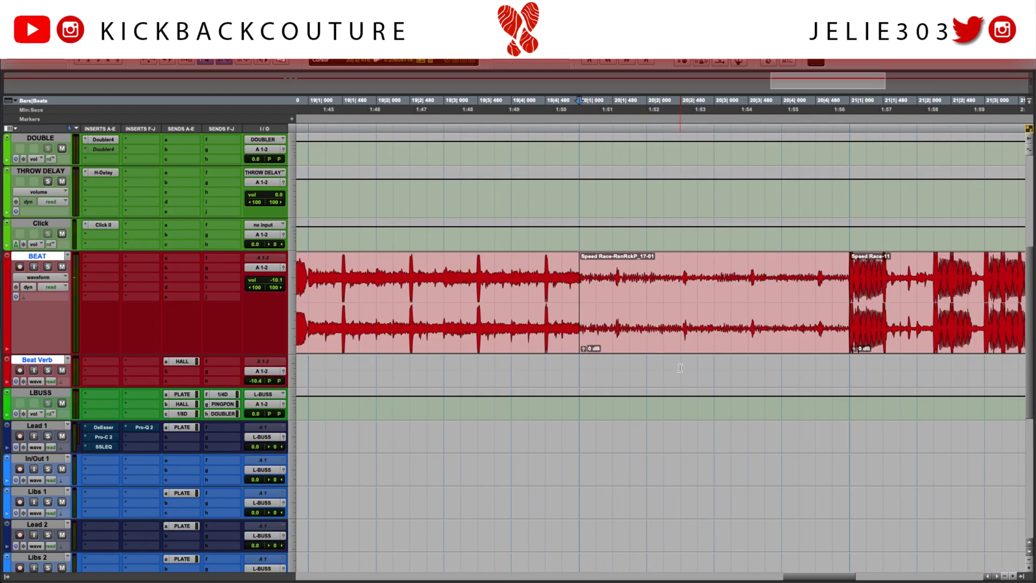
click(685, 331)
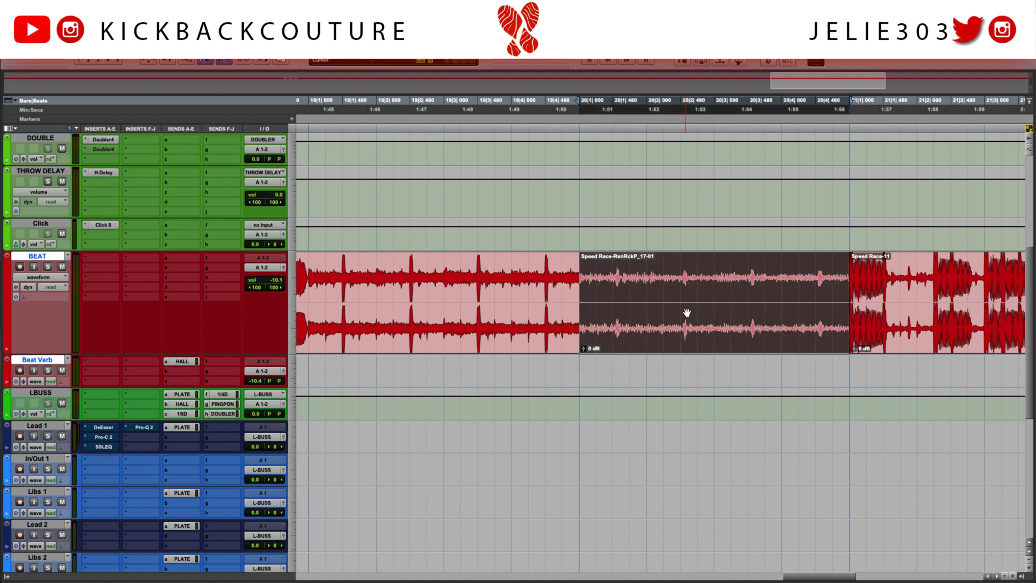
click(681, 365)
key(t)
key(t)
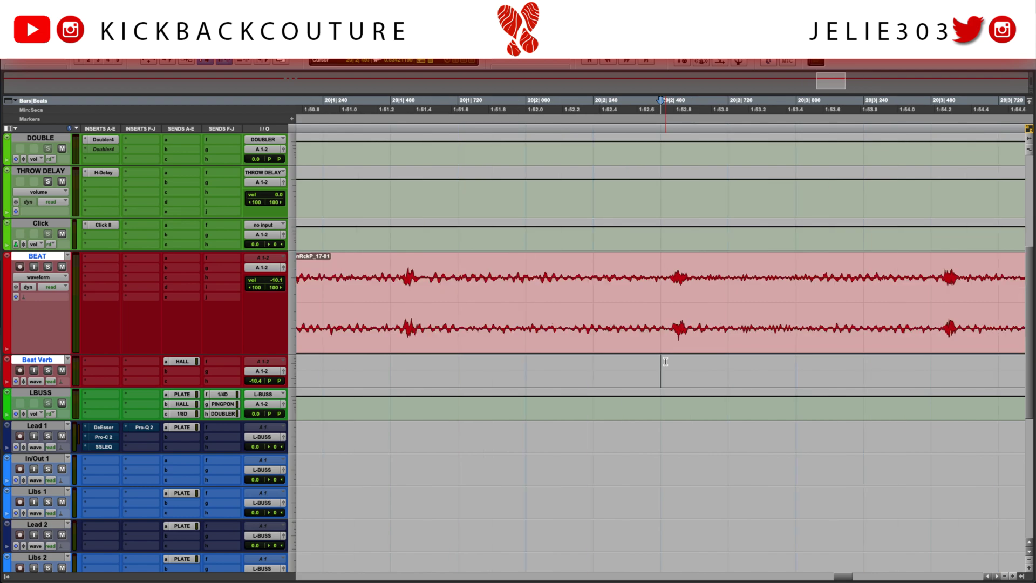
key(super+bracketleft)
drag(460, 308, 500, 312)
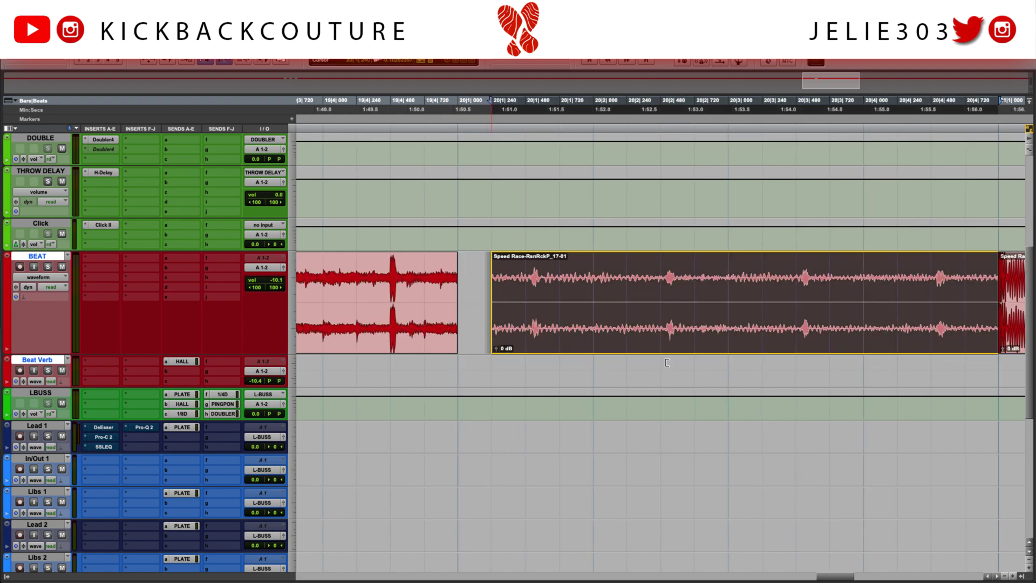
Shift the trimmed rendered clip about 0.05 seconds earlier so its hit sits closer to 20|1|480, and play from 20|1|480.
click(526, 365)
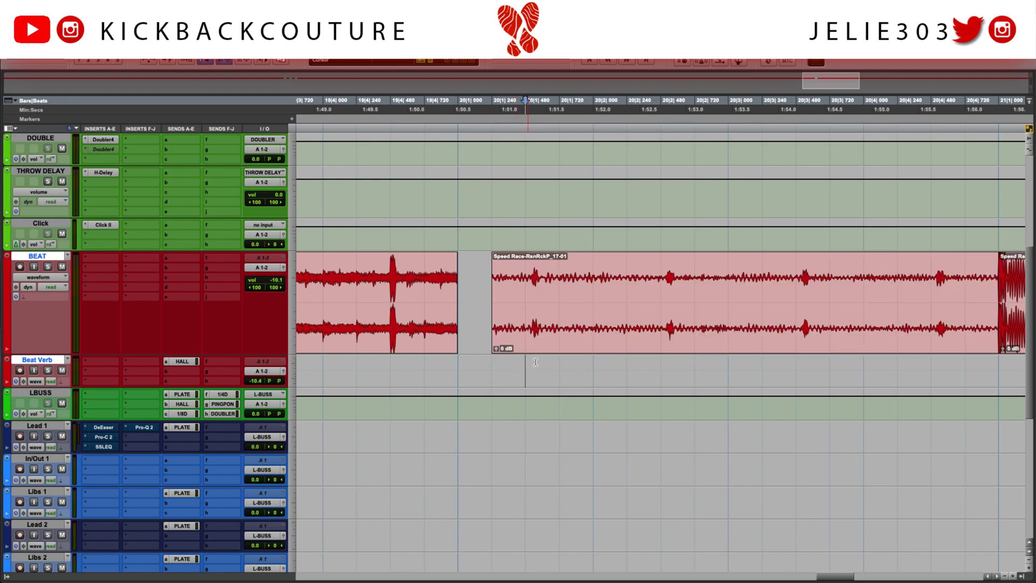
key(super+bracketright)
key(super+bracketright)
key(super+bracketright)
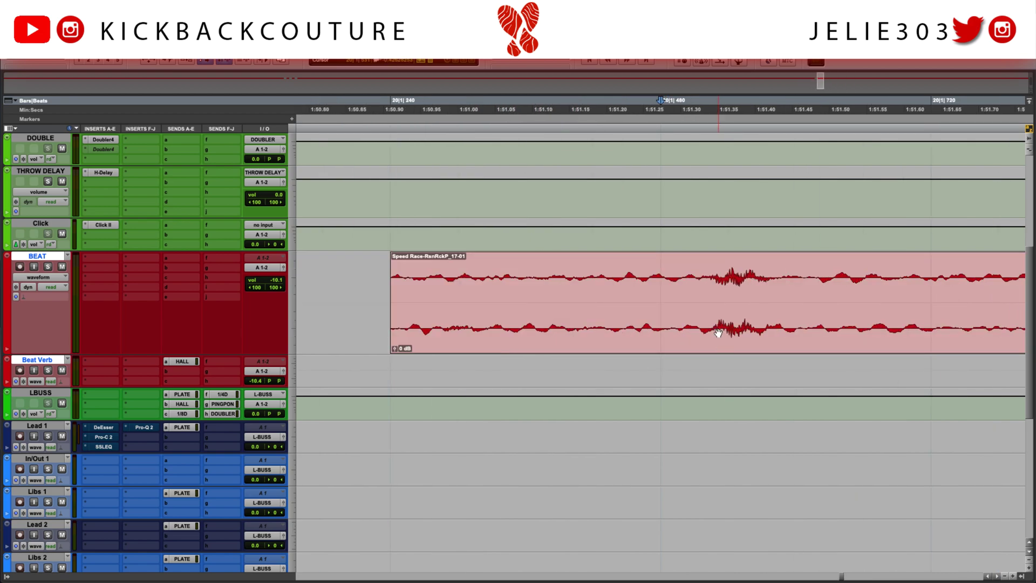
click(698, 348)
drag(698, 349, 663, 338)
click(661, 369)
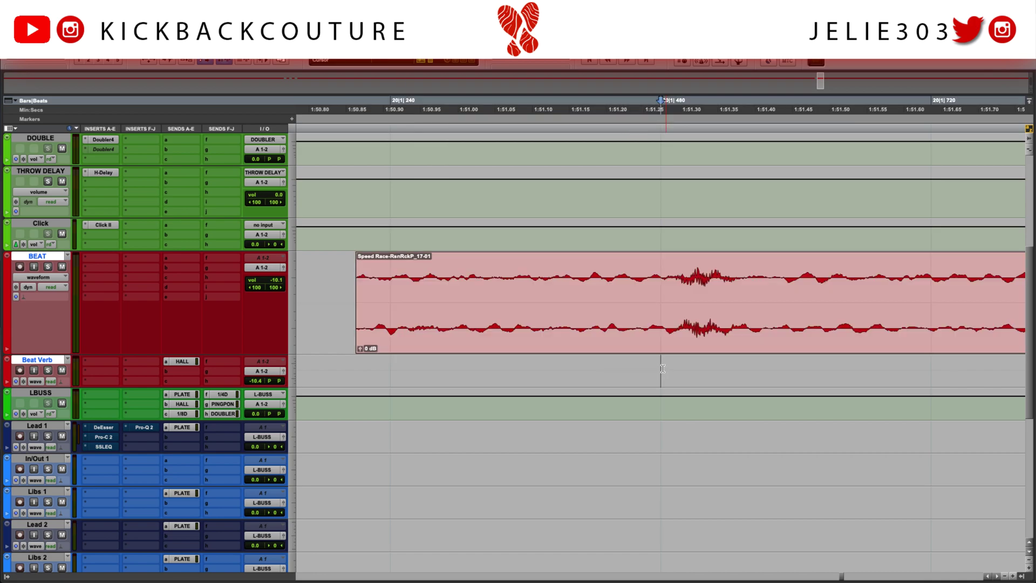
key(space)
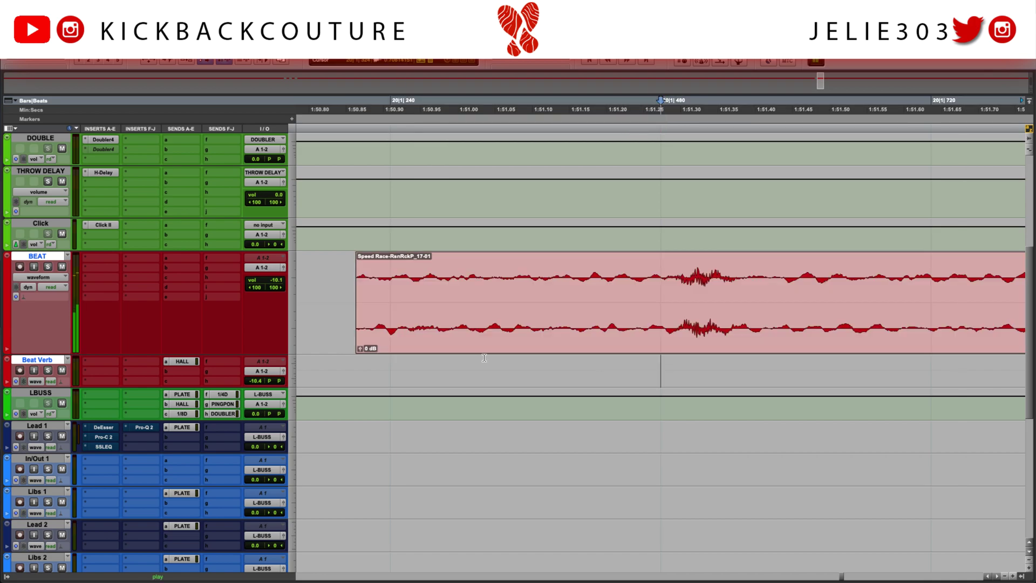
Extend the start of the rendered BEAT clip back to 20|1|000 and play the transition from 19|4|480.
key(r)
key(r)
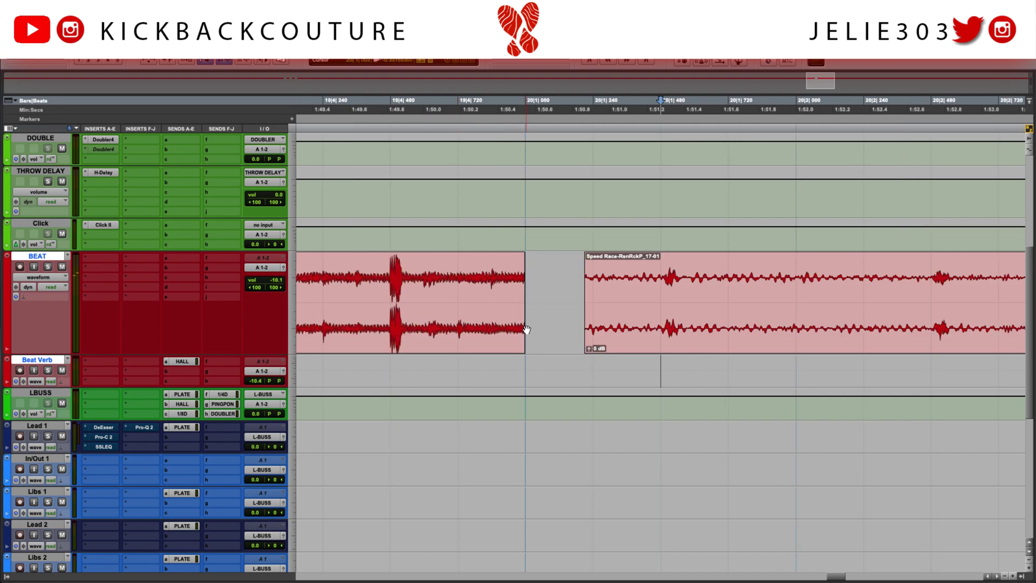
drag(592, 295, 543, 294)
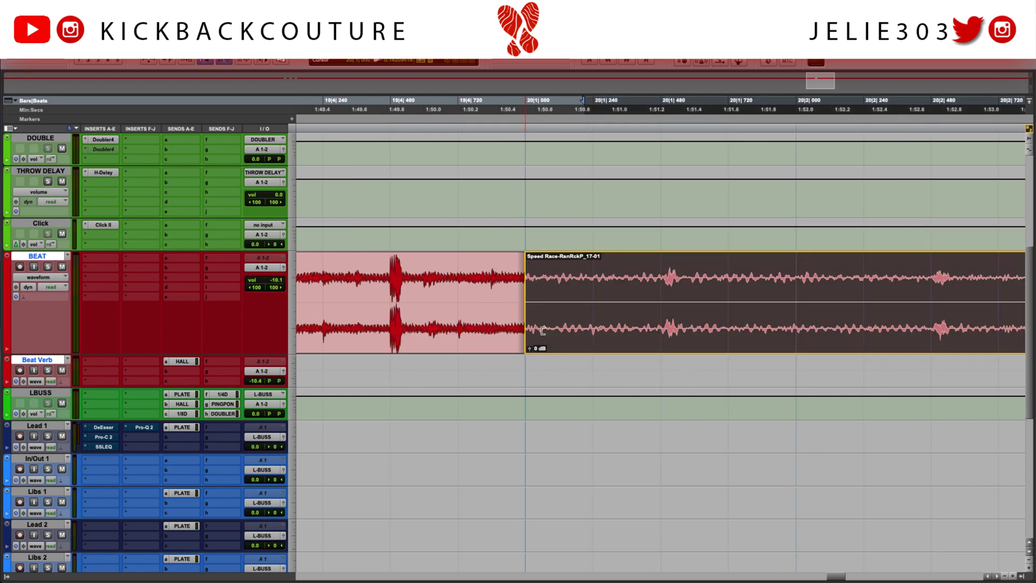
click(389, 371)
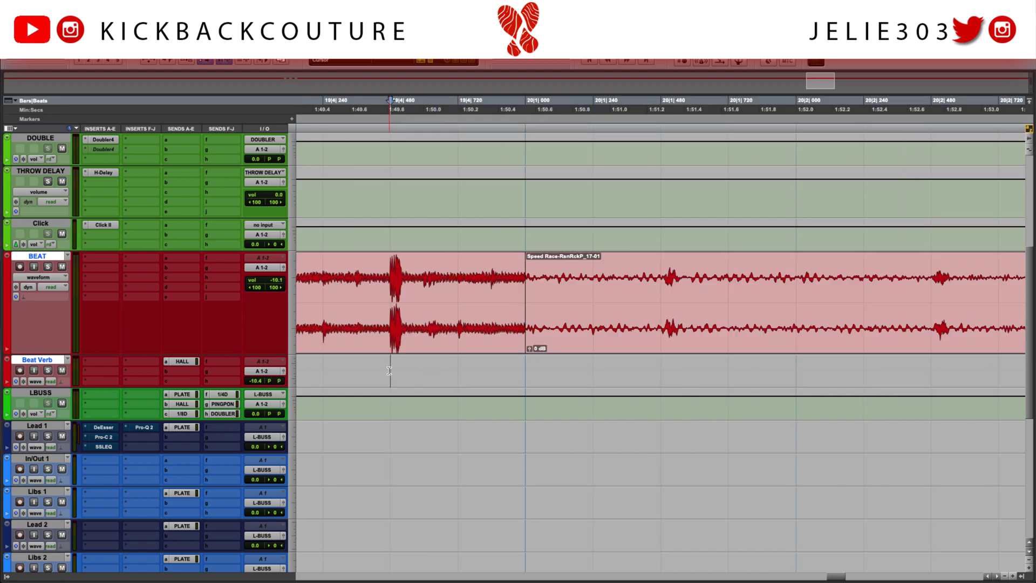
key(space)
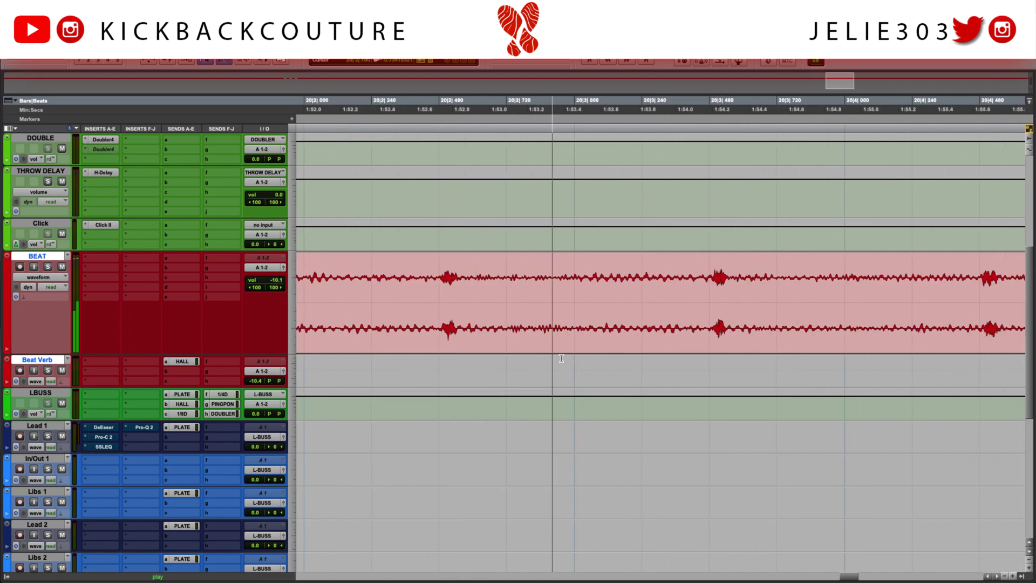
Trim the end of the rendered bar 20 clip back to 20|4|480, leaving a half-beat gap before bar 21.
scroll(562, 359, right, 5)
drag(719, 309, 724, 309)
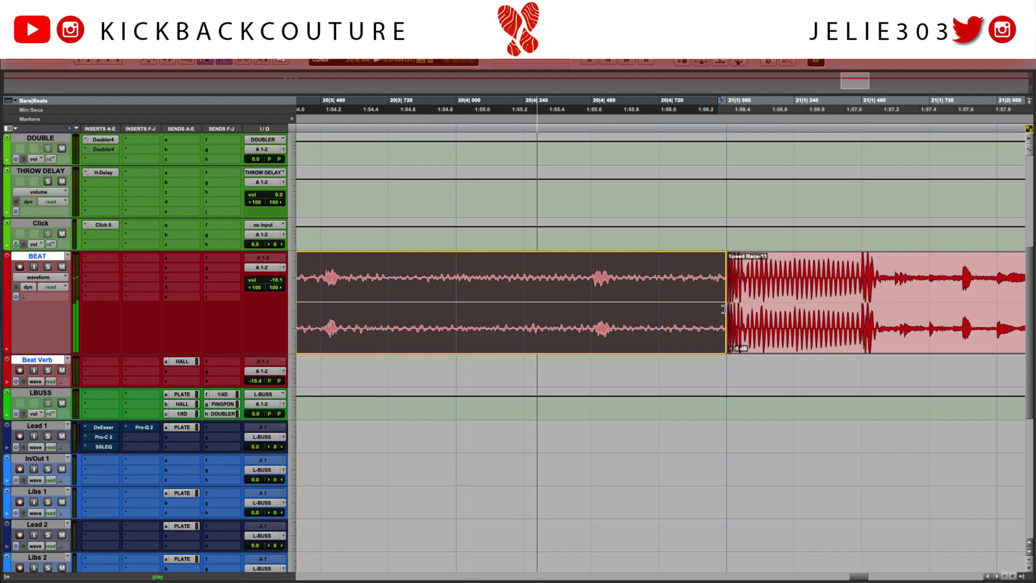
click(724, 309)
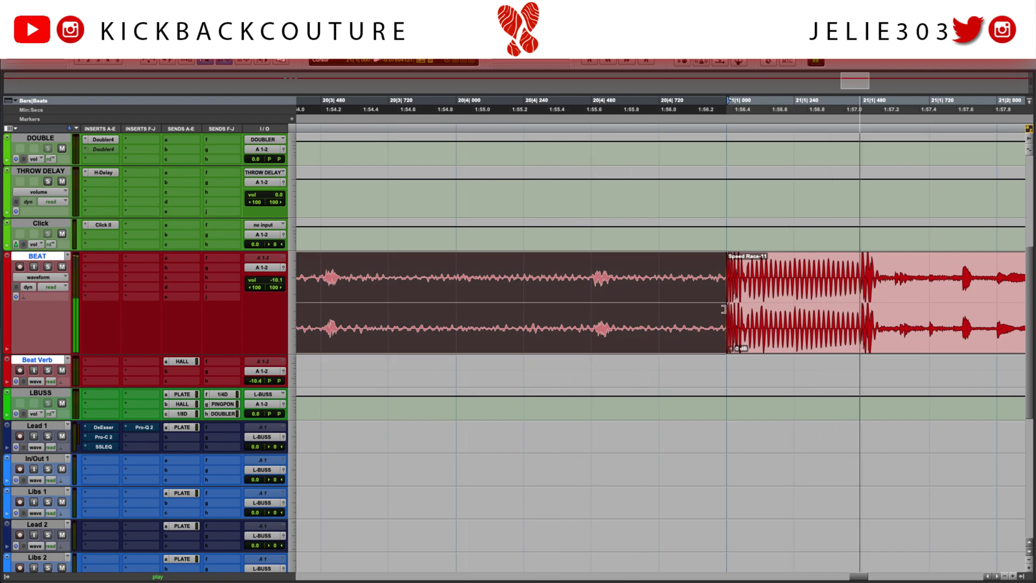
drag(724, 308, 591, 302)
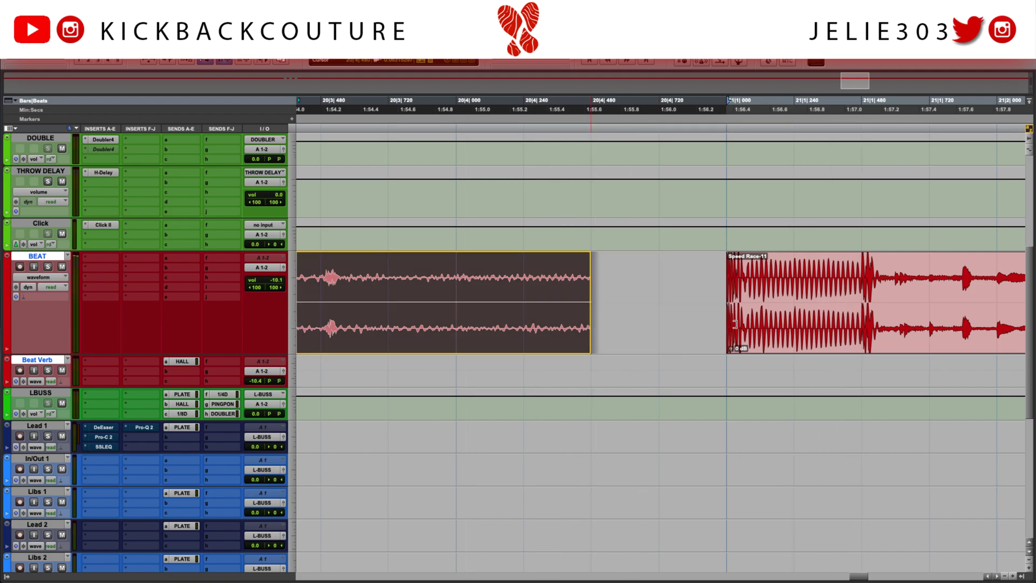
Split the bar 21 clip at 21|1|240 and copy its opening piece to 20|4|480 and 20|4|720, filling the gap.
click(866, 279)
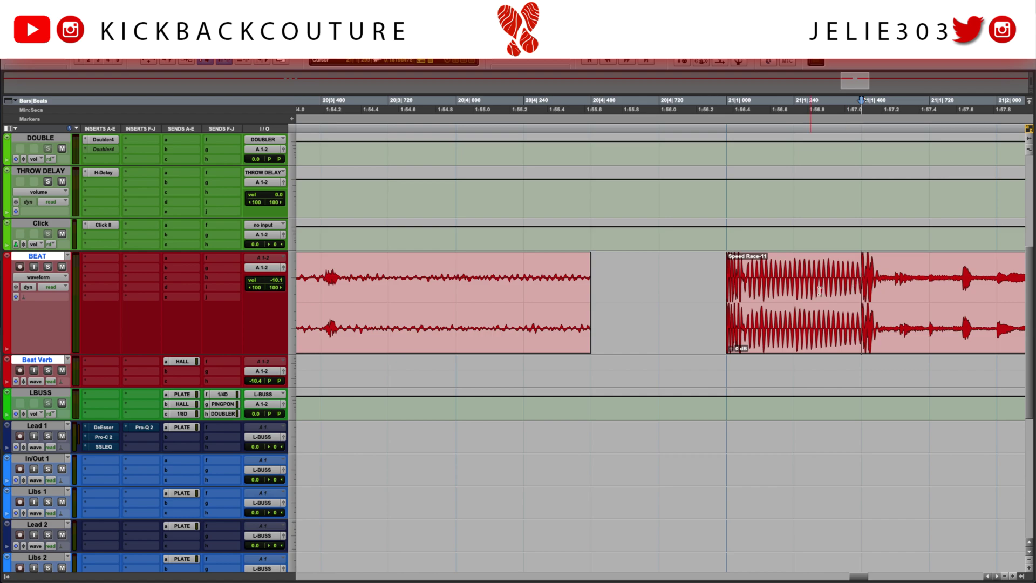
click(726, 369)
key(space)
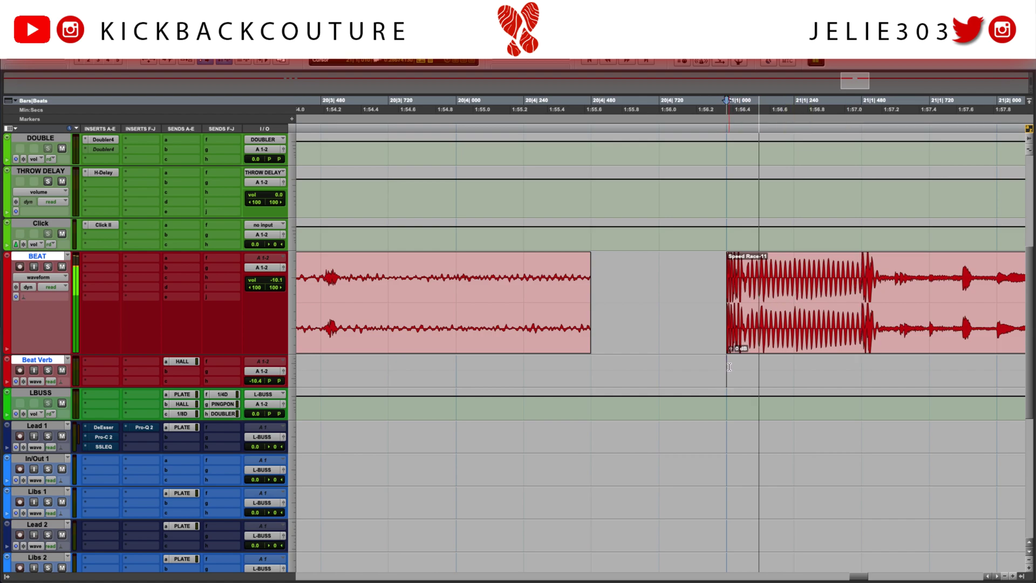
key(space)
click(794, 290)
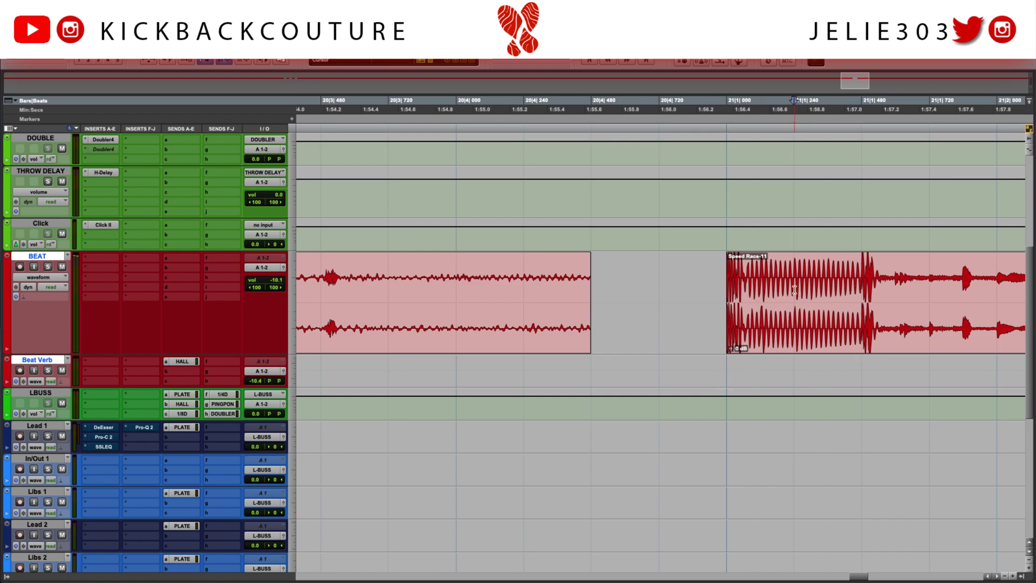
key(super+e)
drag(754, 345, 643, 343)
scroll(513, 370, left, 5)
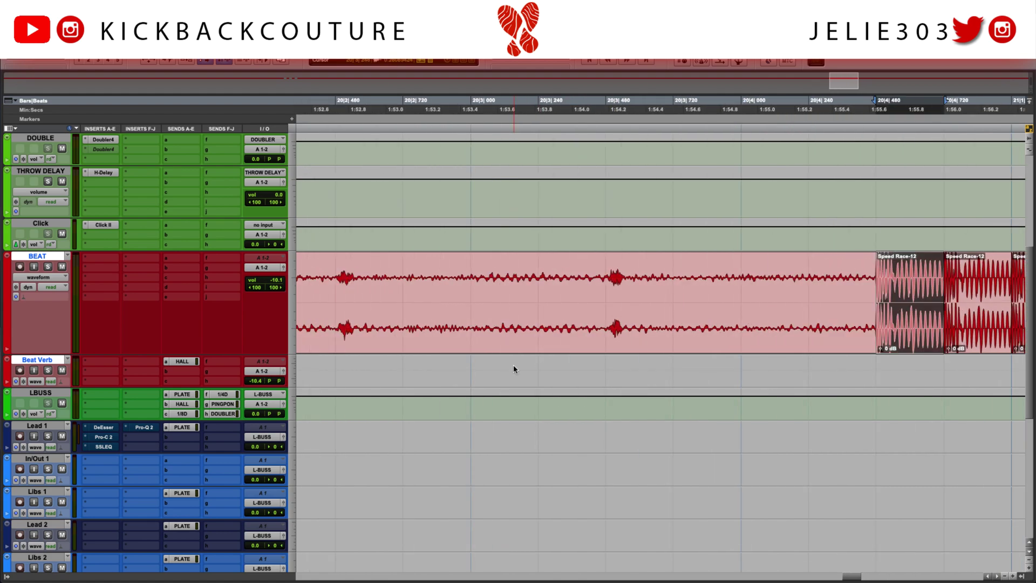
Audition the rendered bar 20 running into the stutter copies and the beat at bar 21.
click(508, 360)
key(super+bracketleft)
key(super+bracketleft)
key(super+bracketleft)
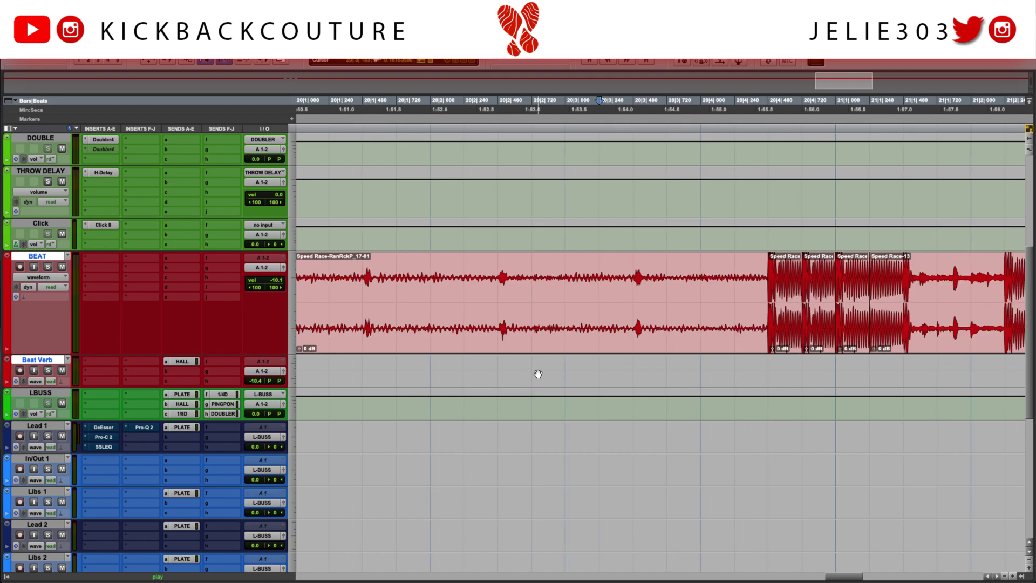
key(space)
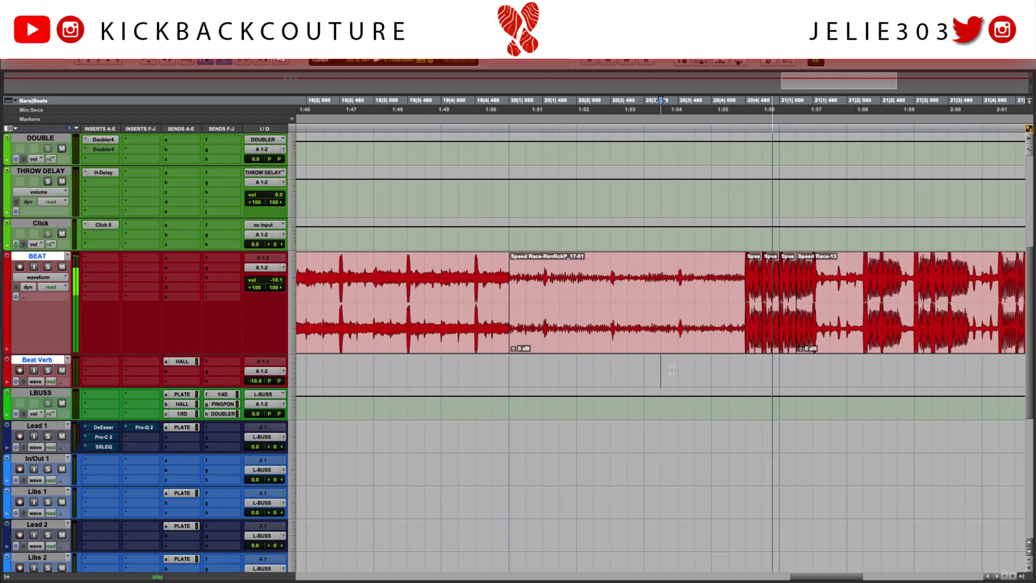
key(space)
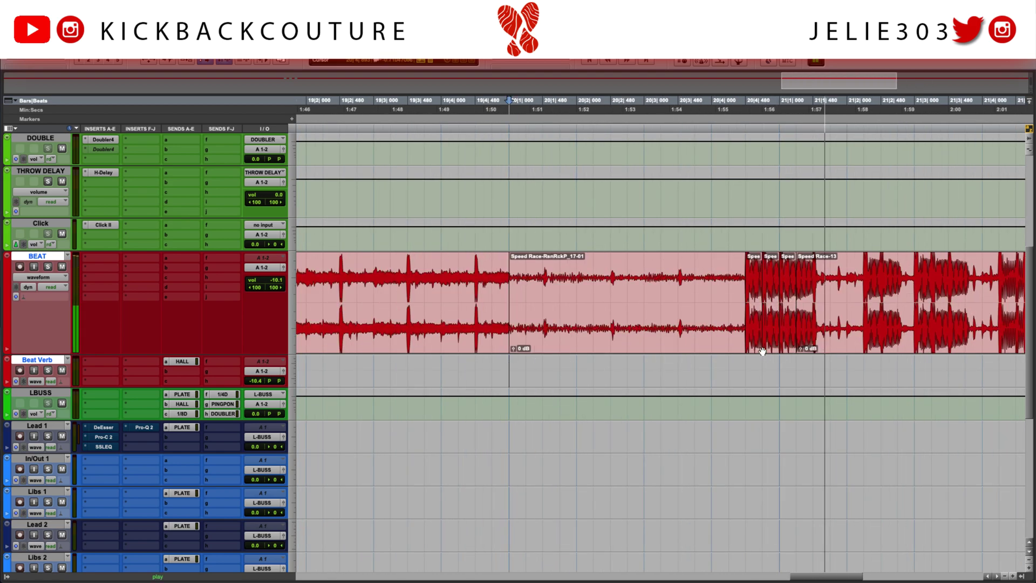
Render AudioSuite Vari-Fi with Slow Down, Fit To and Fades On onto the first stutter piece at 20|4|480.
double_click(754, 302)
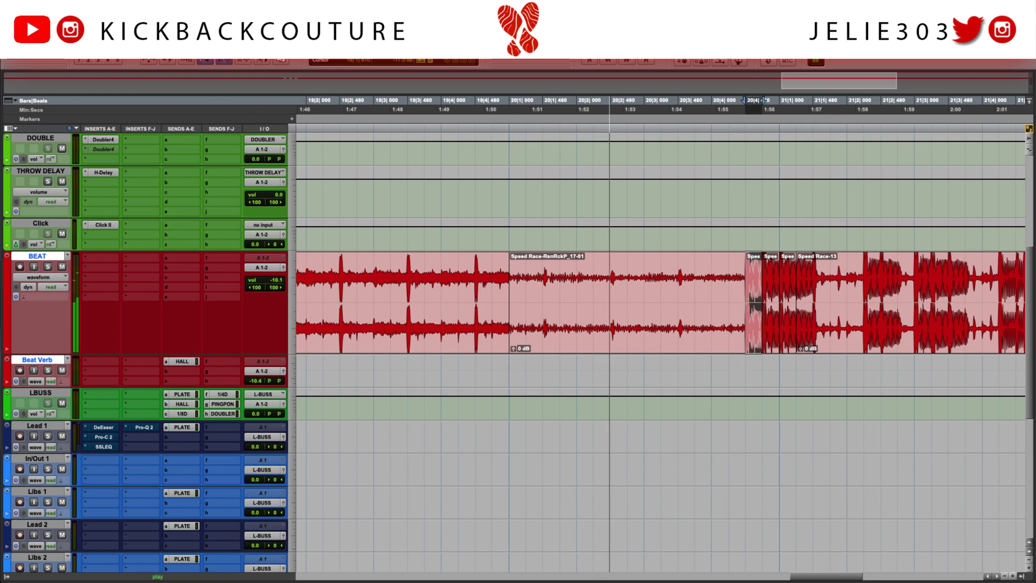
click(246, 5)
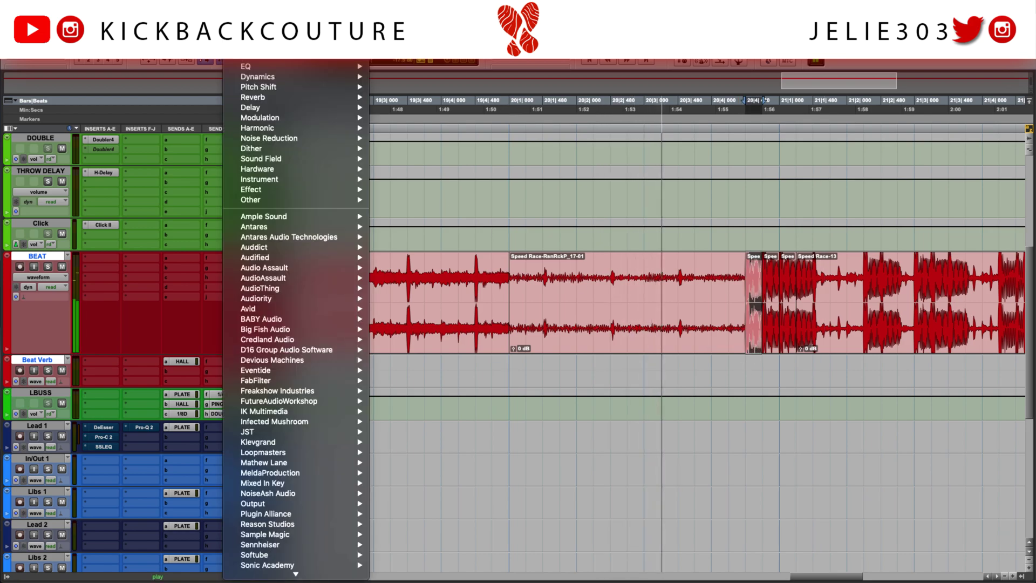
click(468, 219)
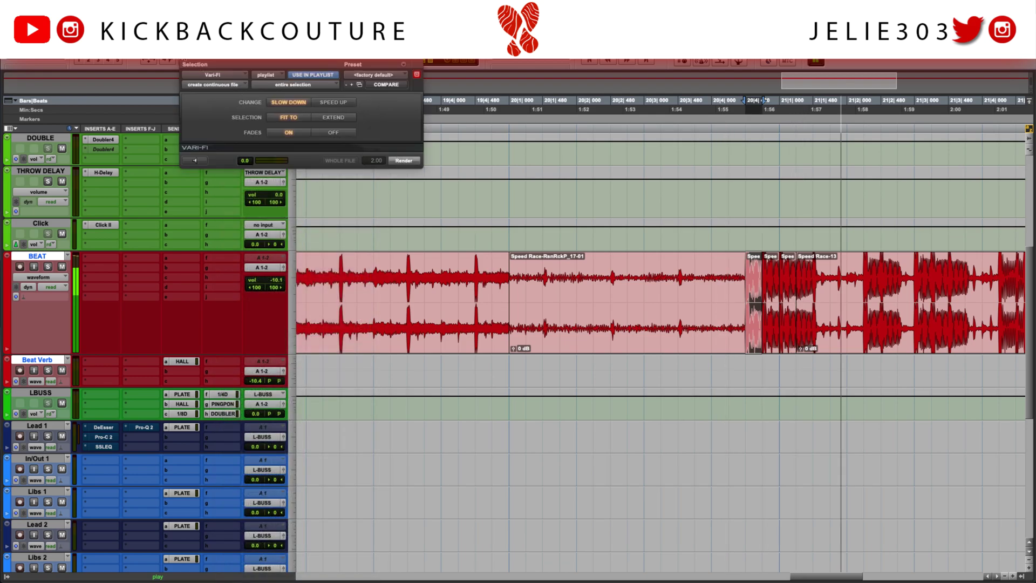
click(187, 61)
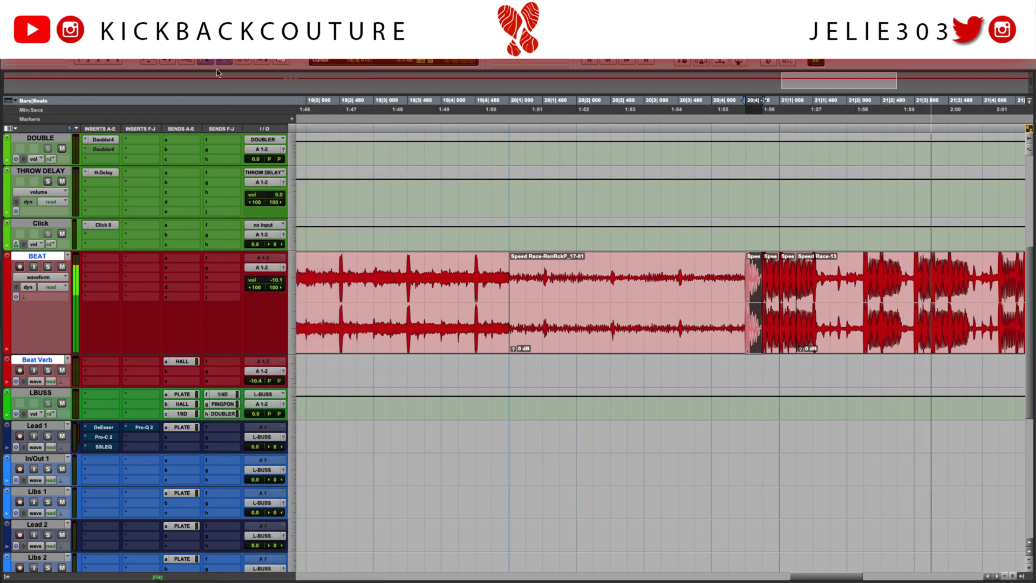
Select 20|2|480 to 20|3|000 on the BEAT track and render the Vari-Fi slow-down onto it.
click(642, 280)
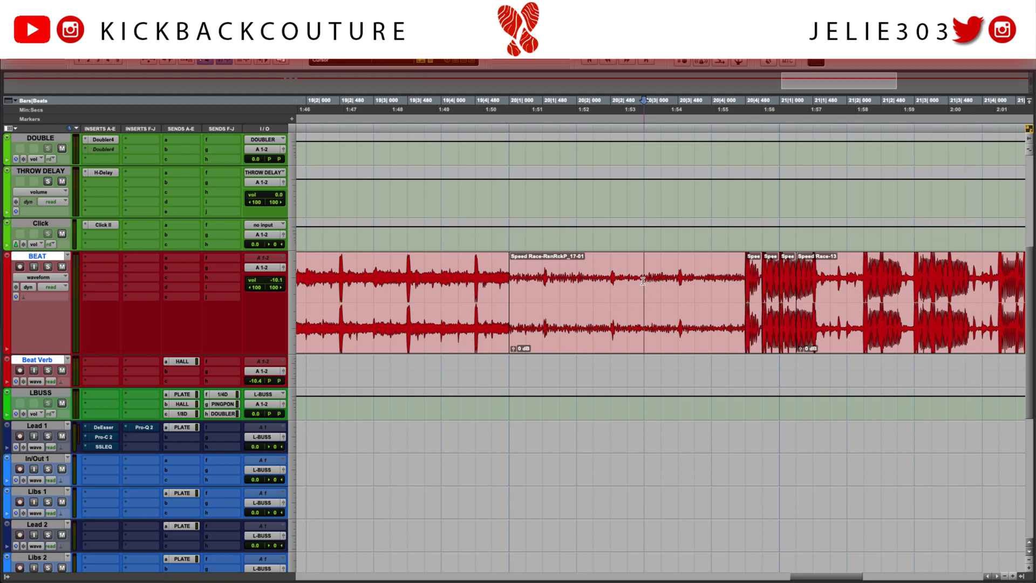
mouse_move(645, 281)
mouse_down()
mouse_move(727, 286)
mouse_move(618, 283)
mouse_move(641, 283)
mouse_up()
click(632, 284)
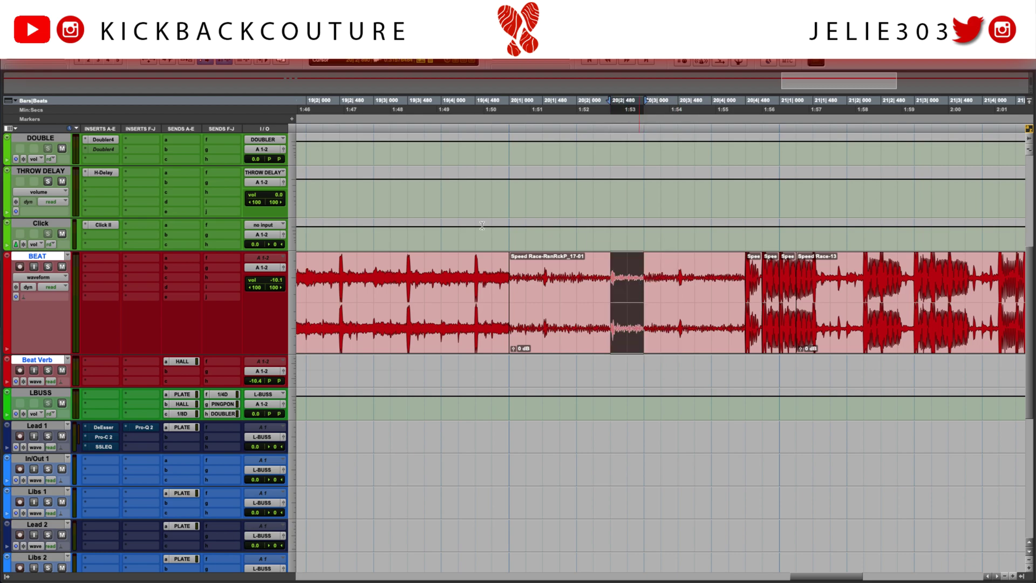
click(246, 6)
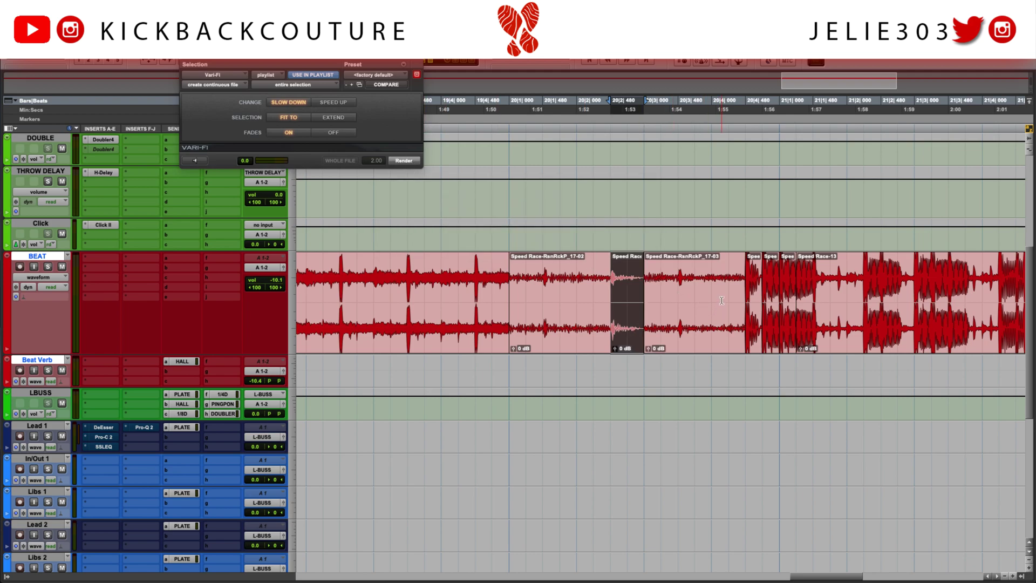
Render the Vari-Fi slow-down onto 20|4|000 to 20|4|480 and play the result from just before bar 20.
drag(711, 291, 744, 294)
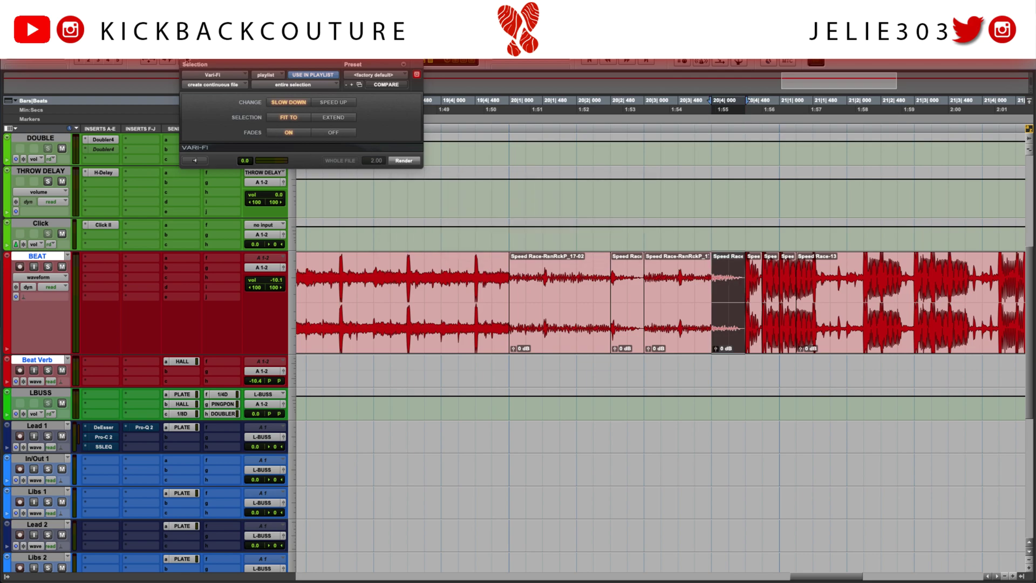
click(188, 61)
click(498, 373)
key(space)
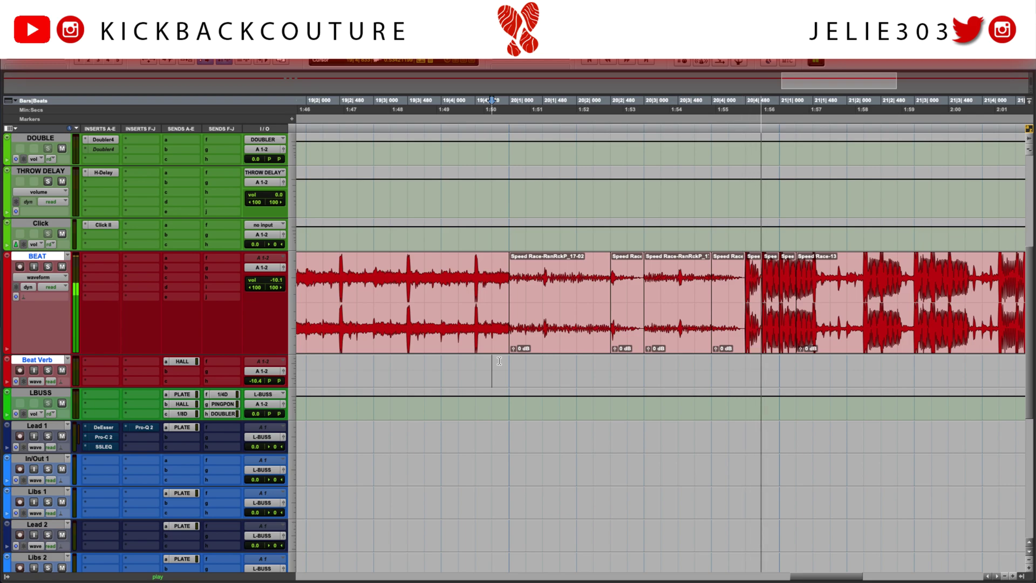
key(space)
Delete the slowed piece at 20|4|000 and extend the preceding rendered clip to 20|4|480 in its place.
click(729, 352)
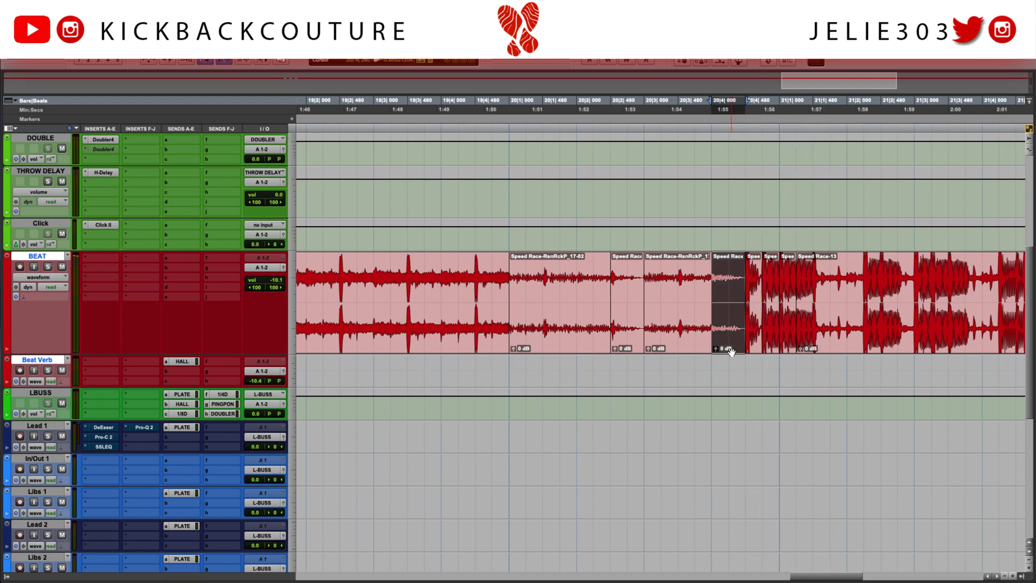
key(Delete)
drag(709, 310, 740, 278)
Audition the edited bar 20 from the third beat of bar 19 into bar 21.
click(510, 372)
click(423, 367)
key(space)
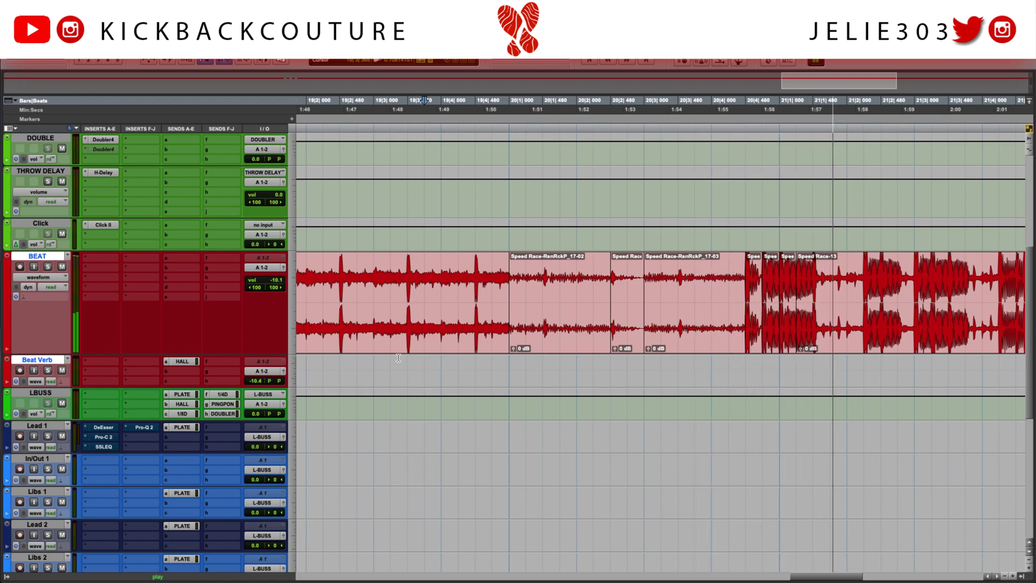
key(space)
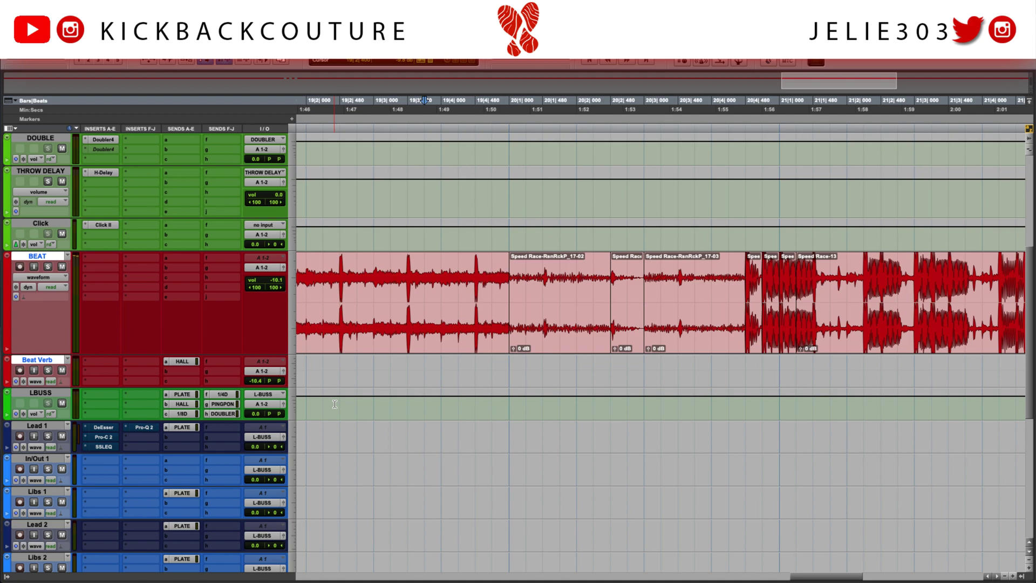